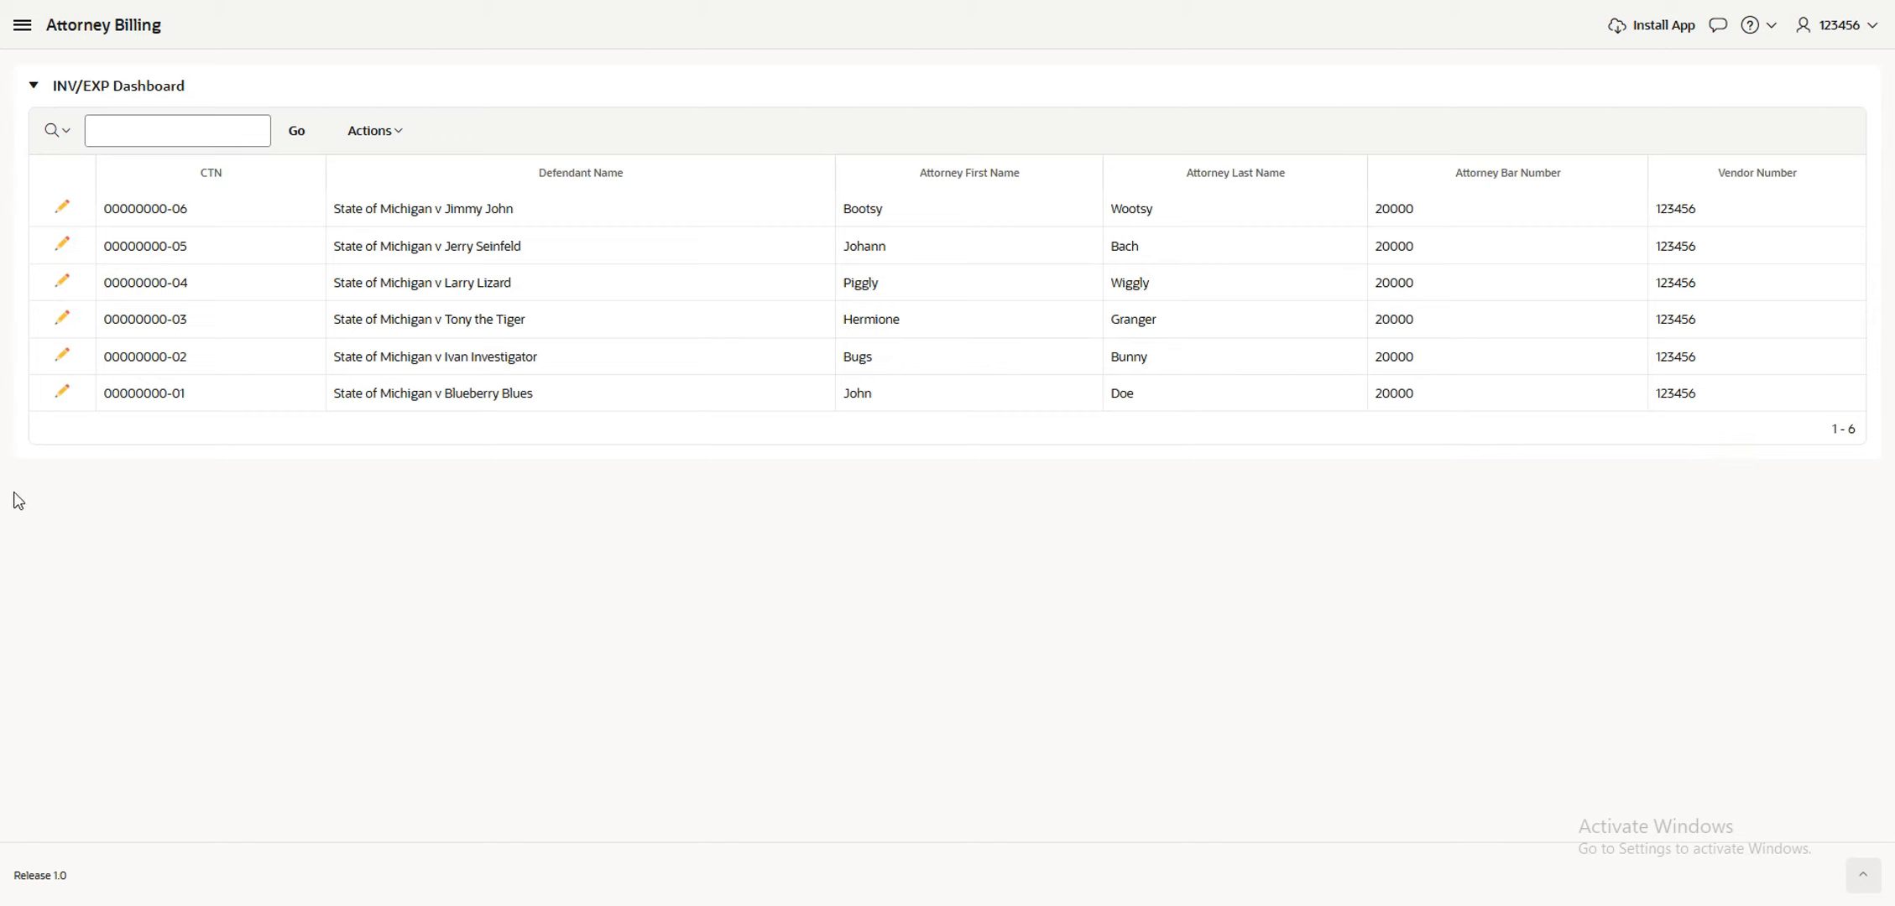
# Open the third case listed on the INV/EXP Dashboard and go to its Billing Details
pyautogui.click(60, 287)
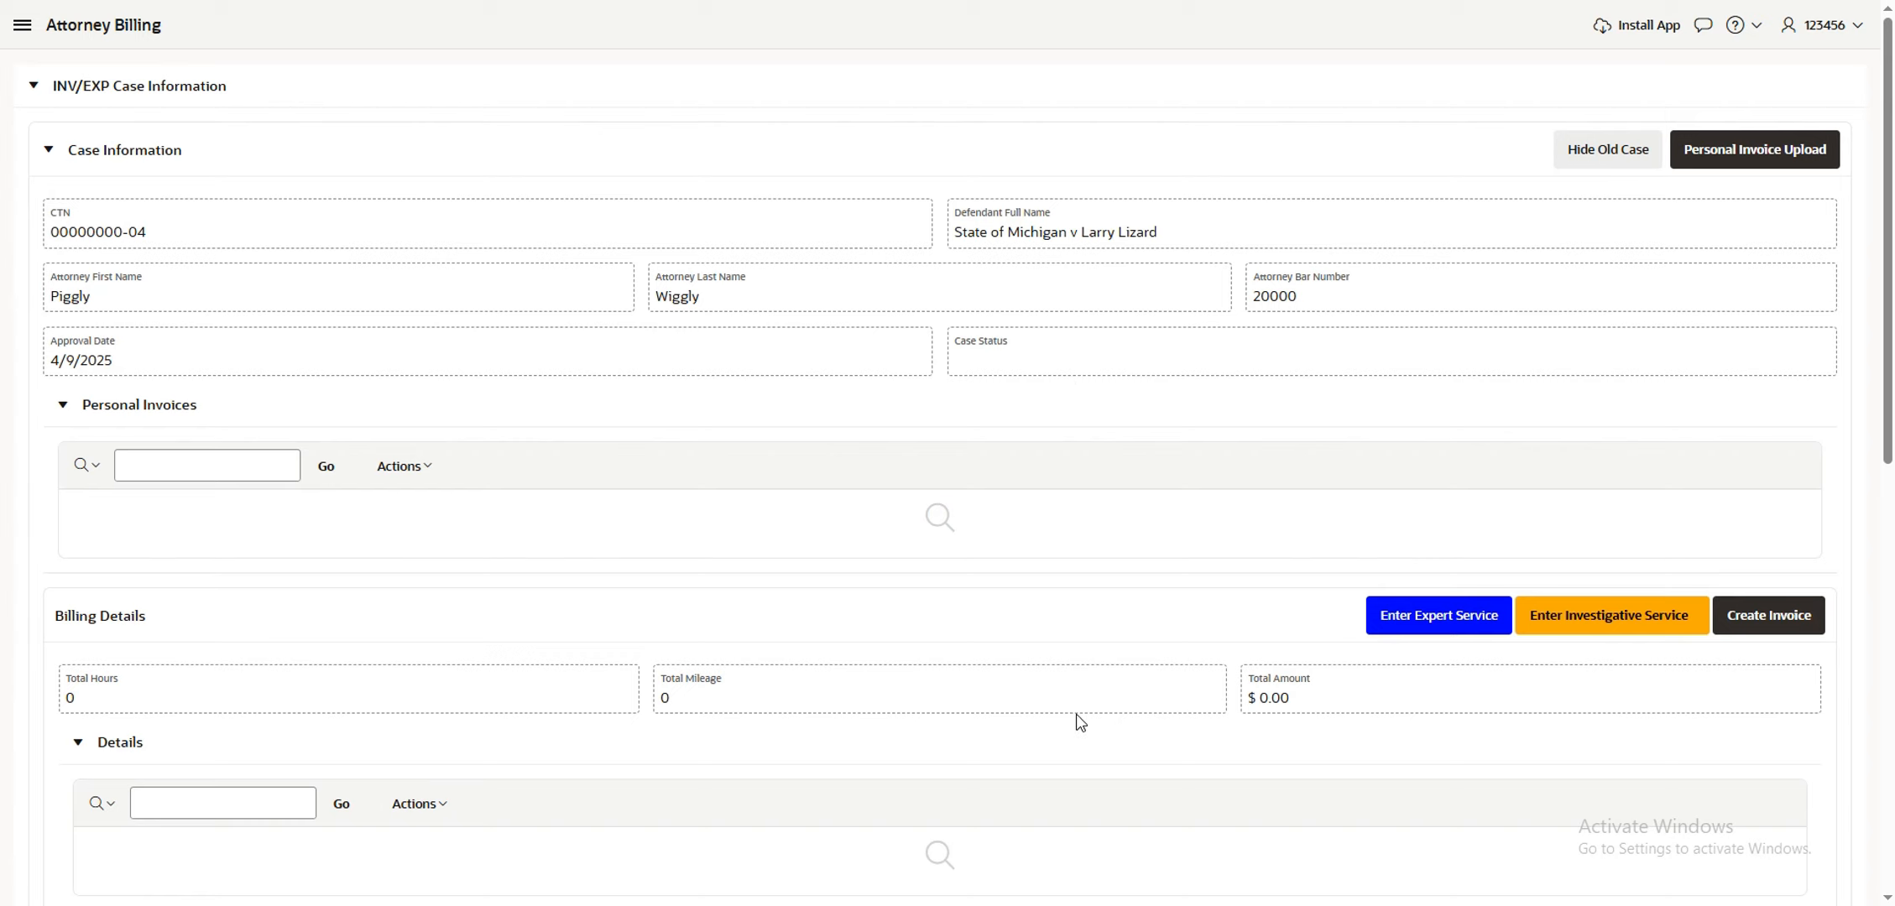
pyautogui.scroll(-1, 1080, 724)
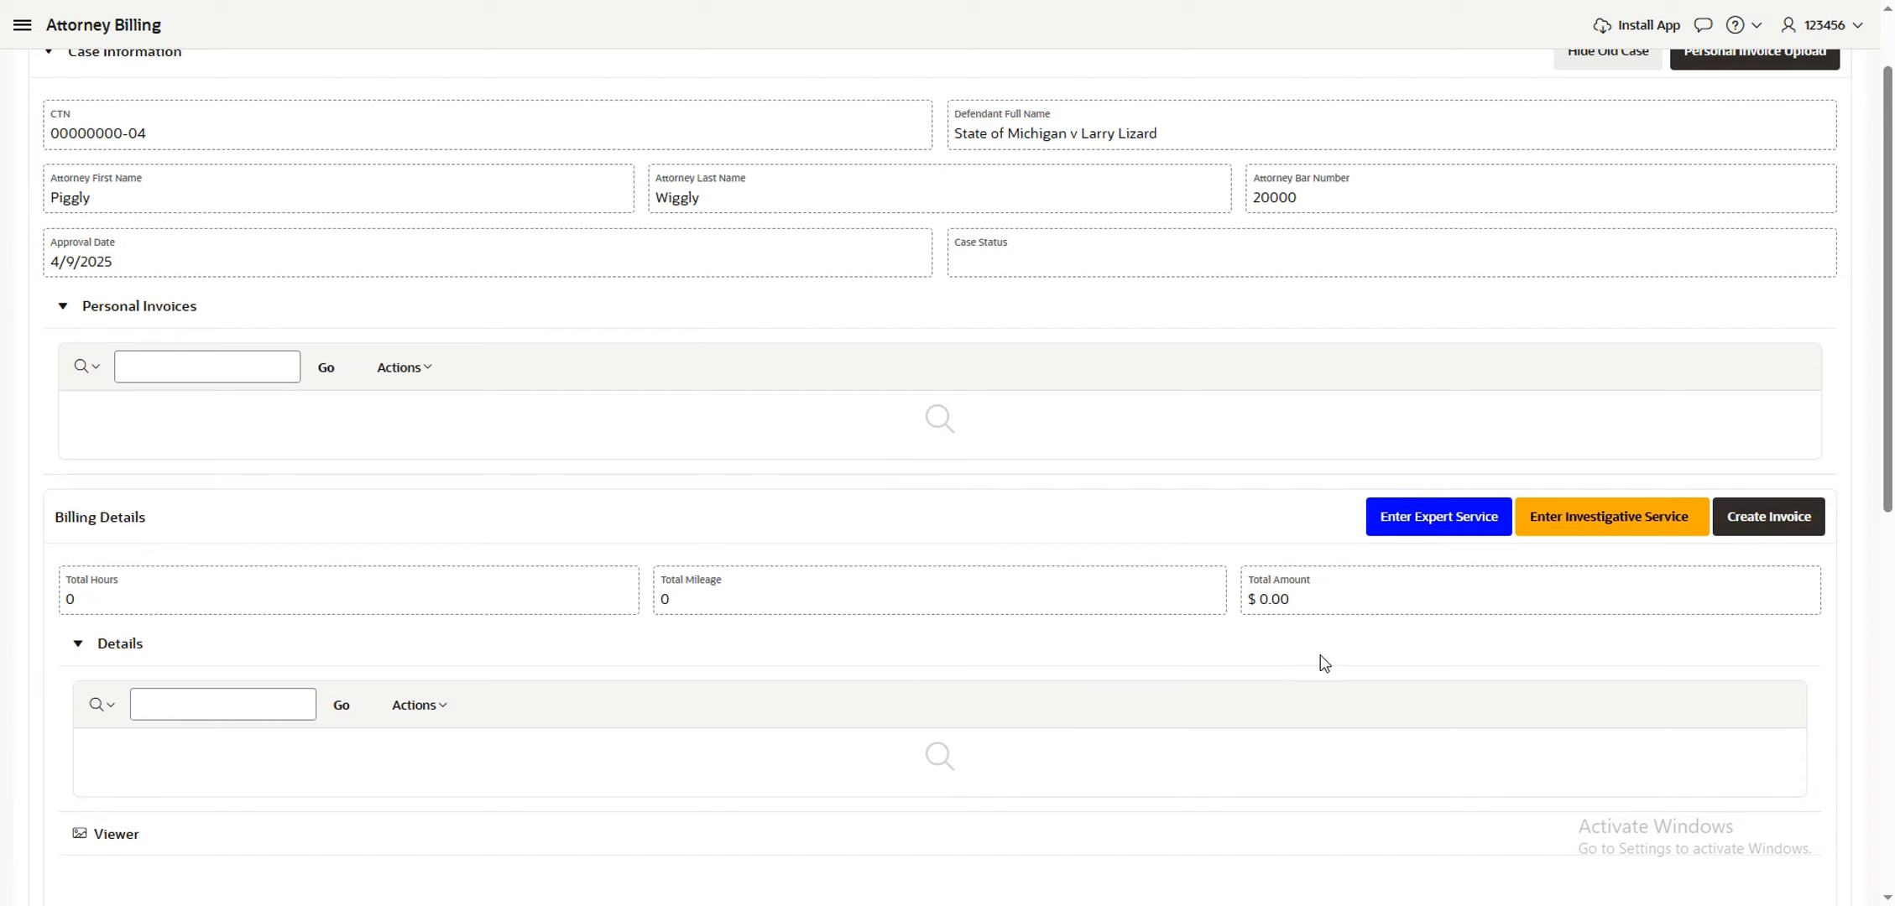
pyautogui.scroll(-1, 1324, 664)
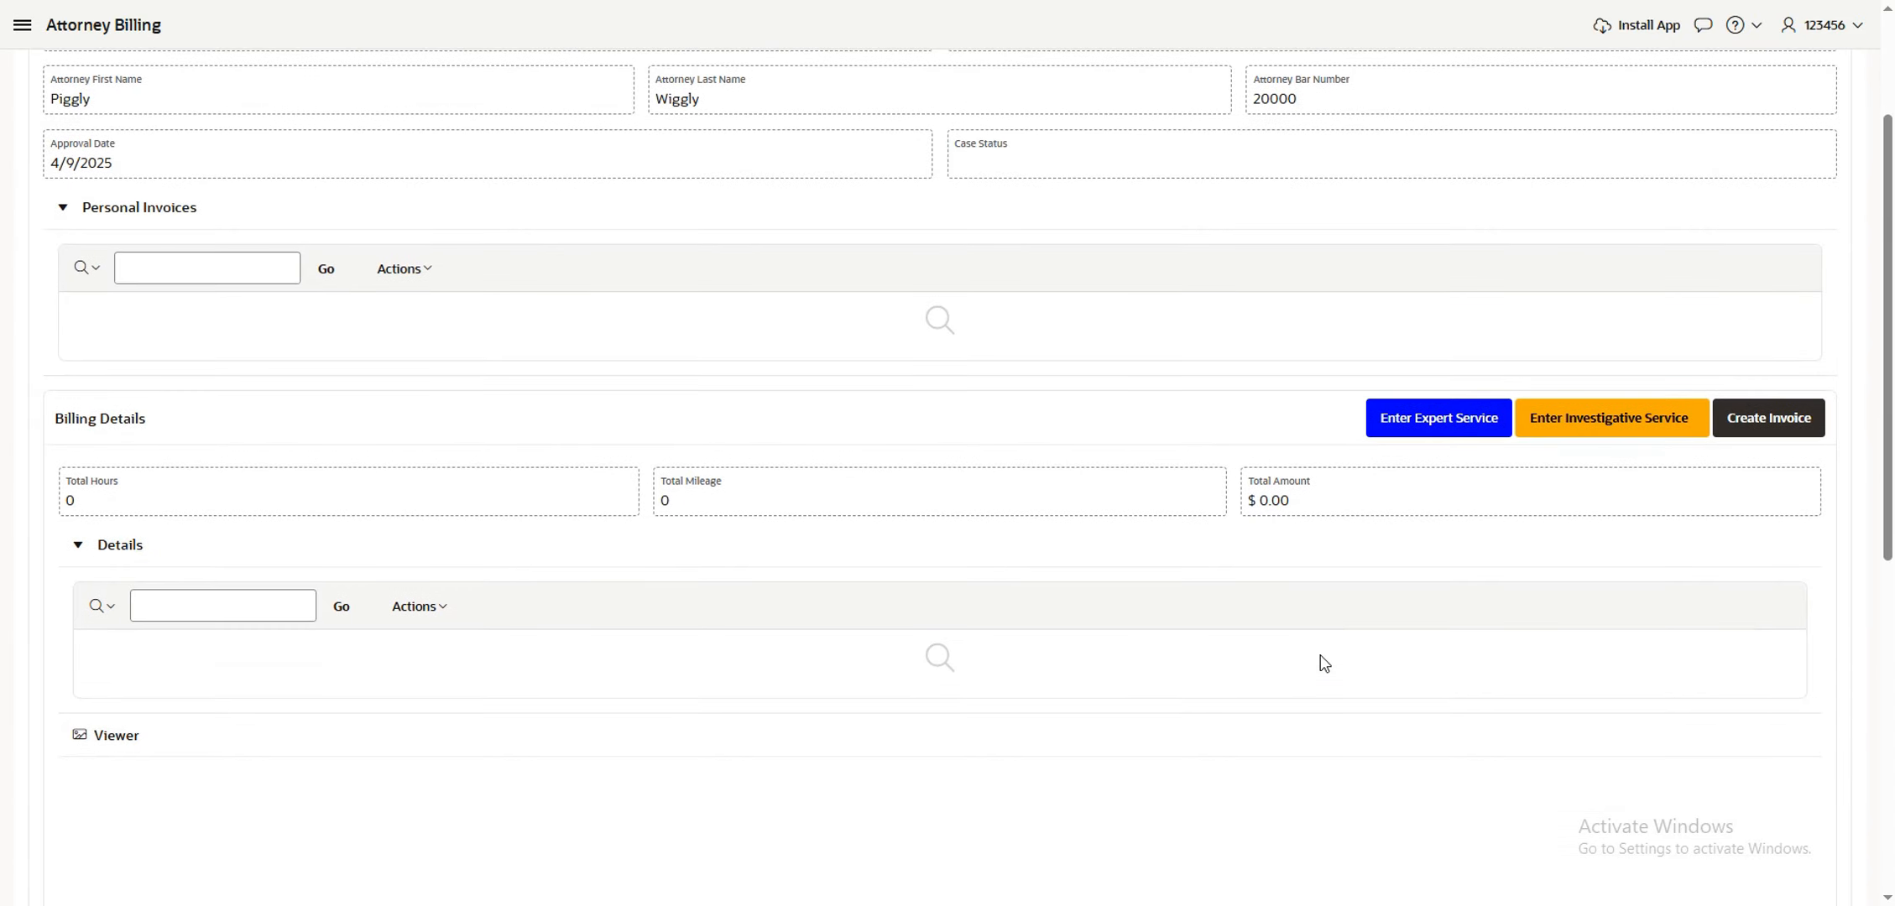
pyautogui.scroll(1, 1324, 664)
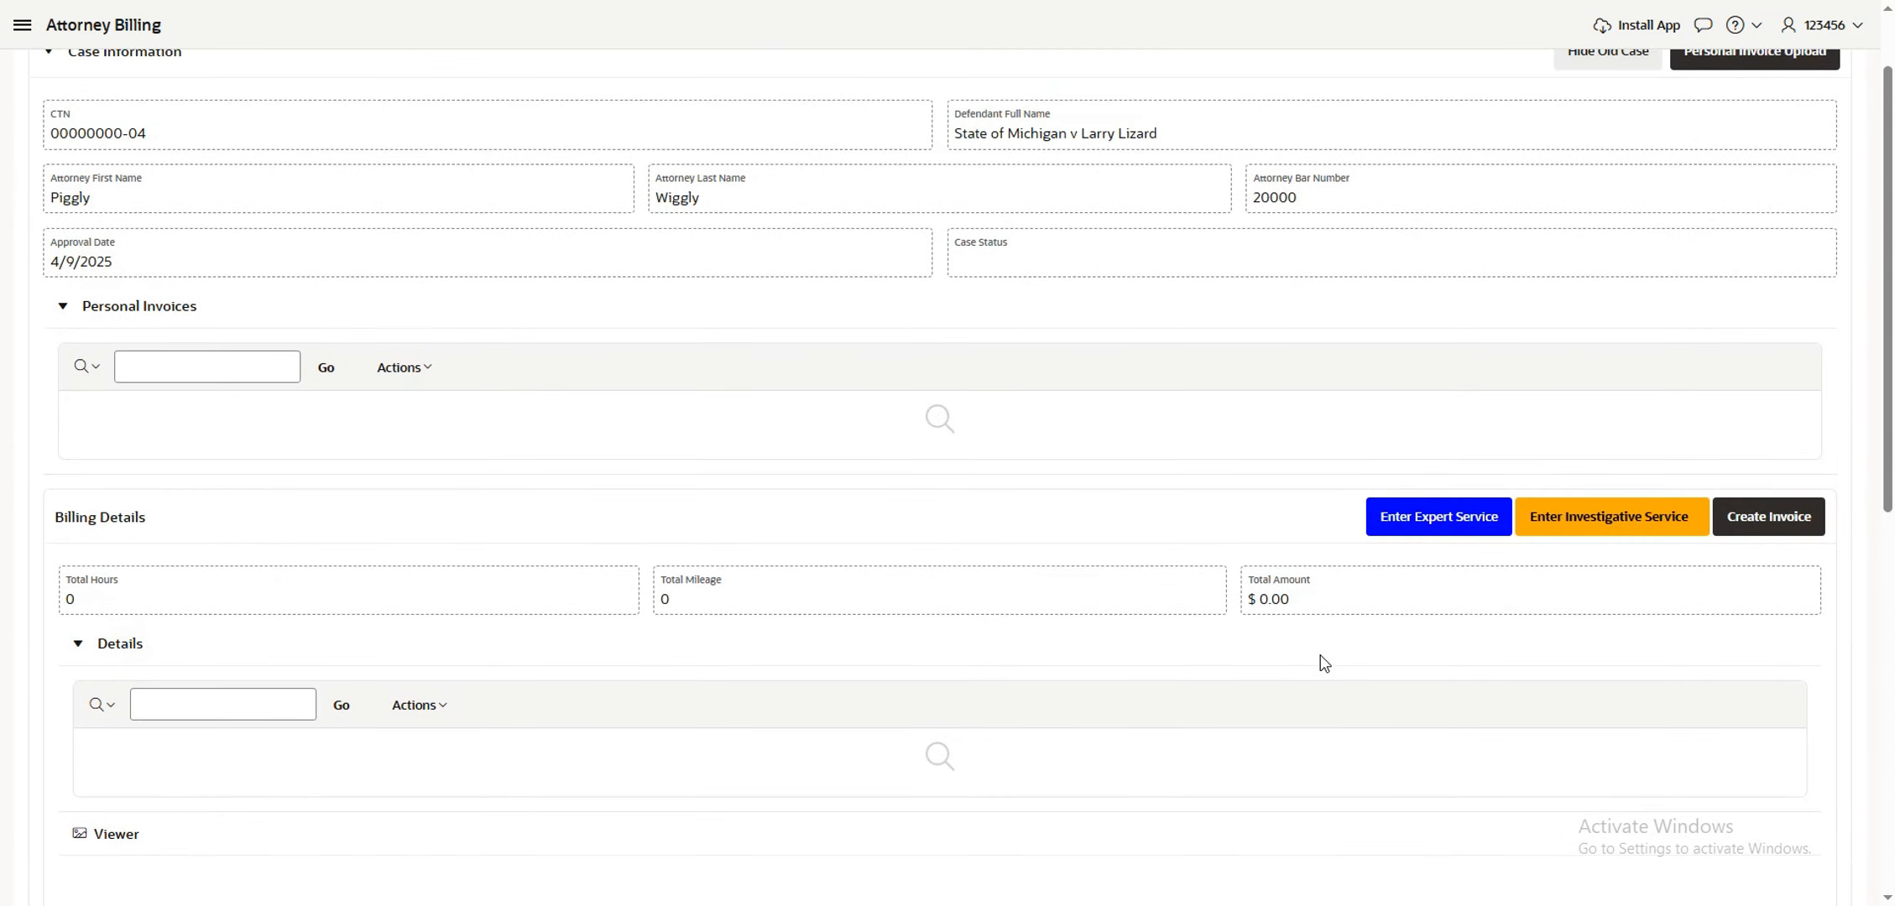
# Start a new expert service billing item with the event Discovery review - Expert
pyautogui.click(1424, 535)
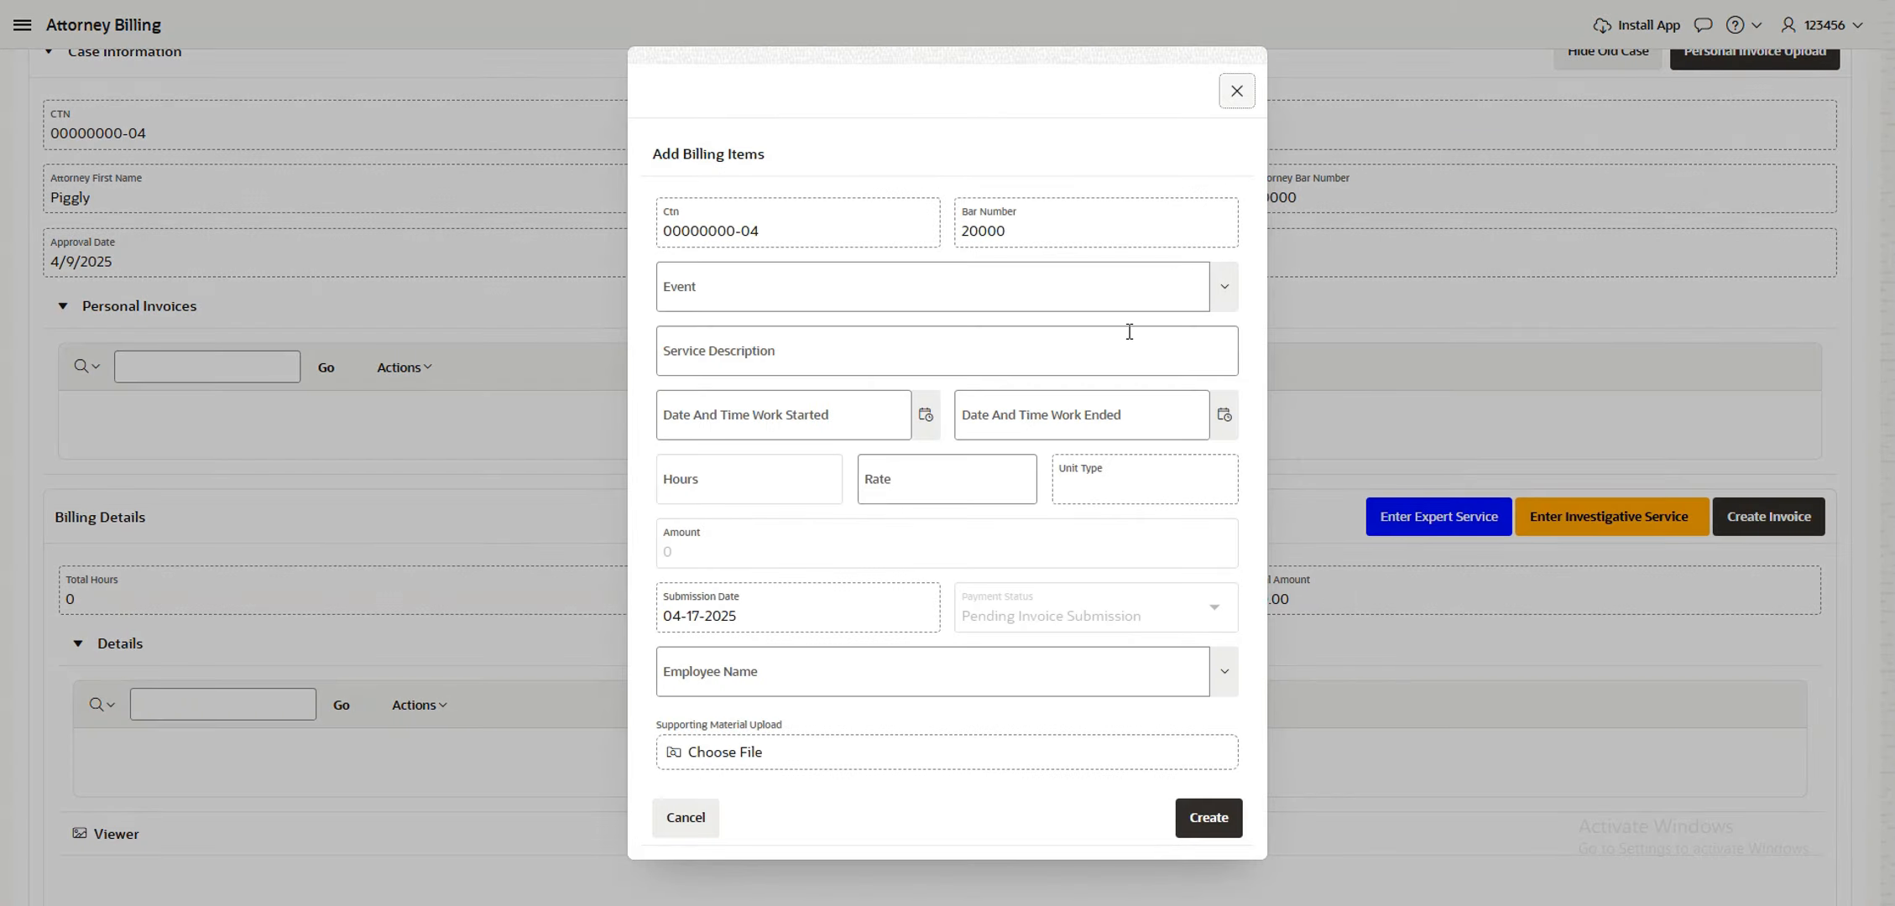
pyautogui.click(1222, 294)
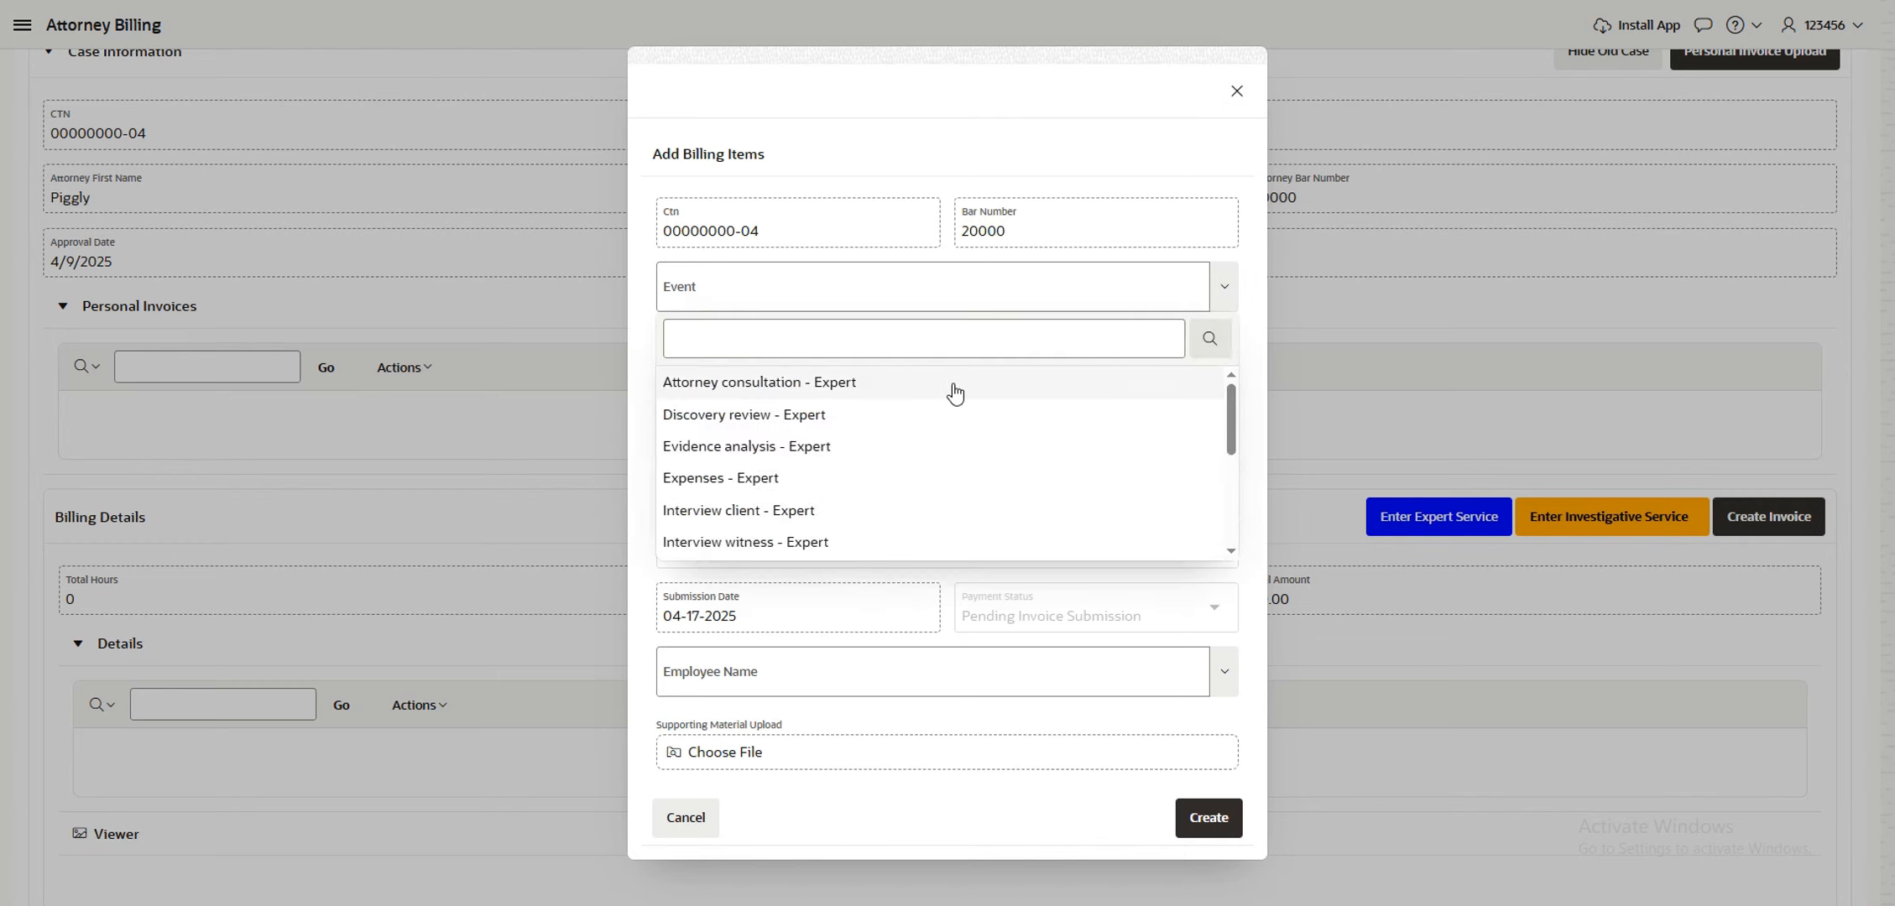
pyautogui.moveTo(1232, 442)
pyautogui.mouseDown()
pyautogui.moveTo(1227, 535)
pyautogui.moveTo(1242, 437)
pyautogui.mouseUp()
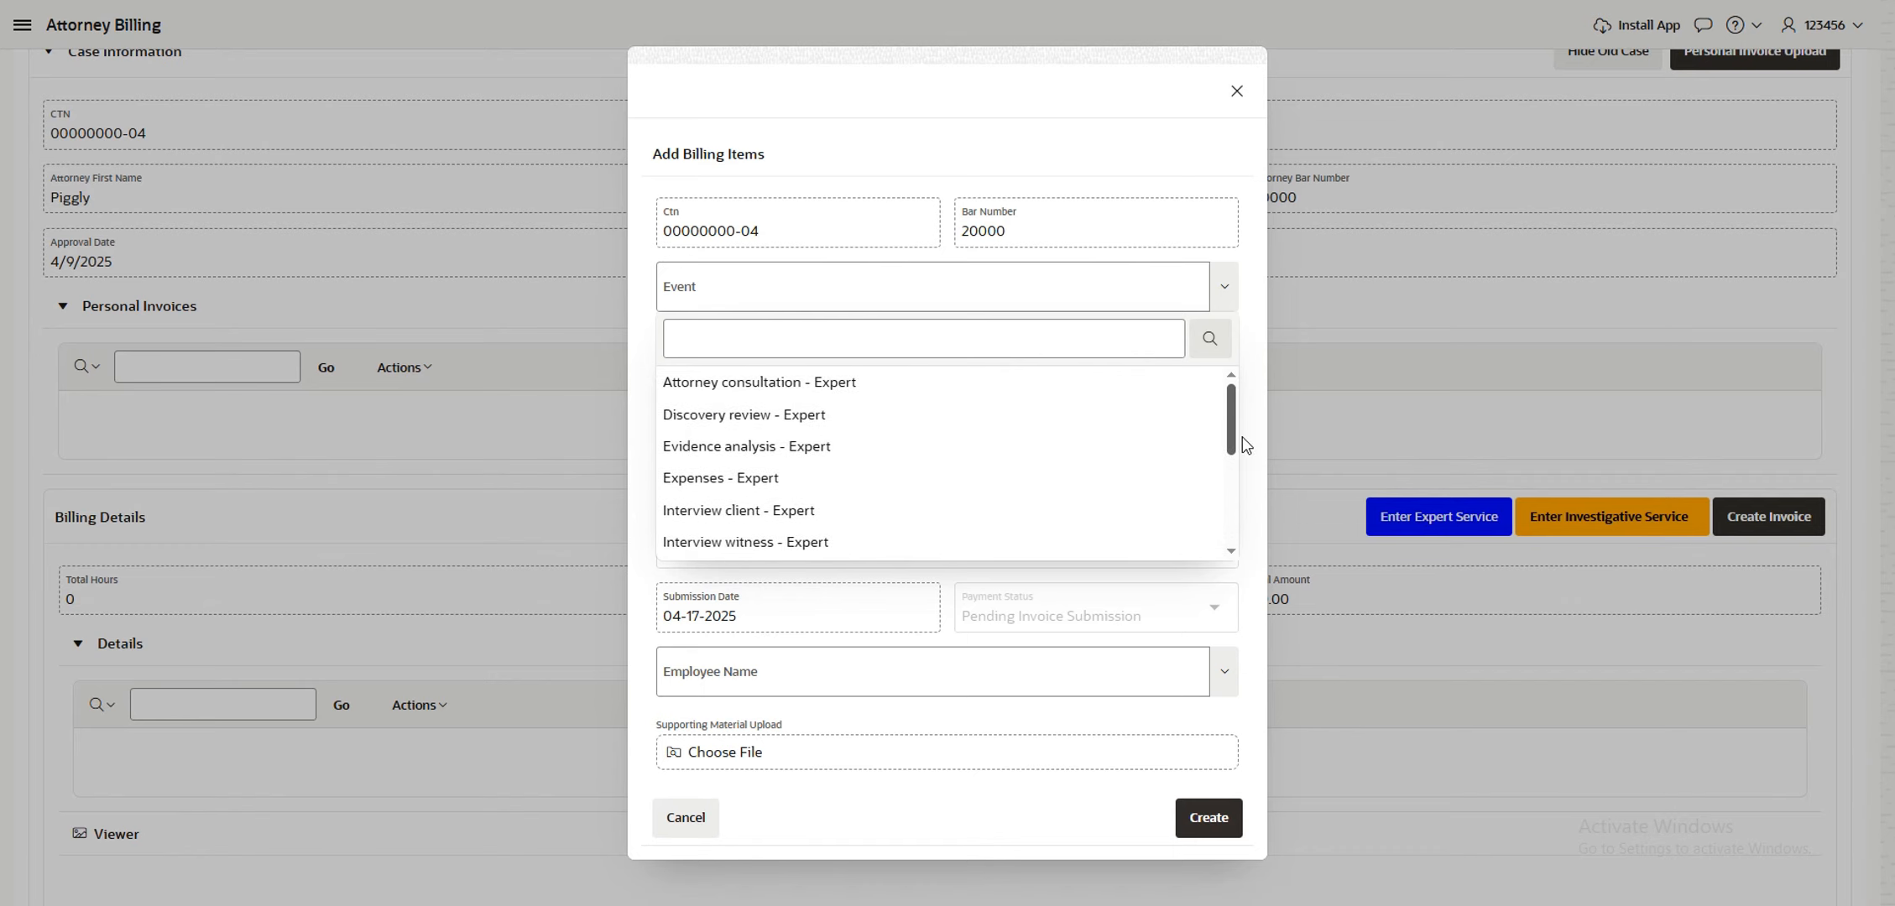
pyautogui.click(849, 417)
# Set the work start to 17-APR-2025 10:00AM and the work end to 17-APR-2025 11:00AM
pyautogui.click(924, 426)
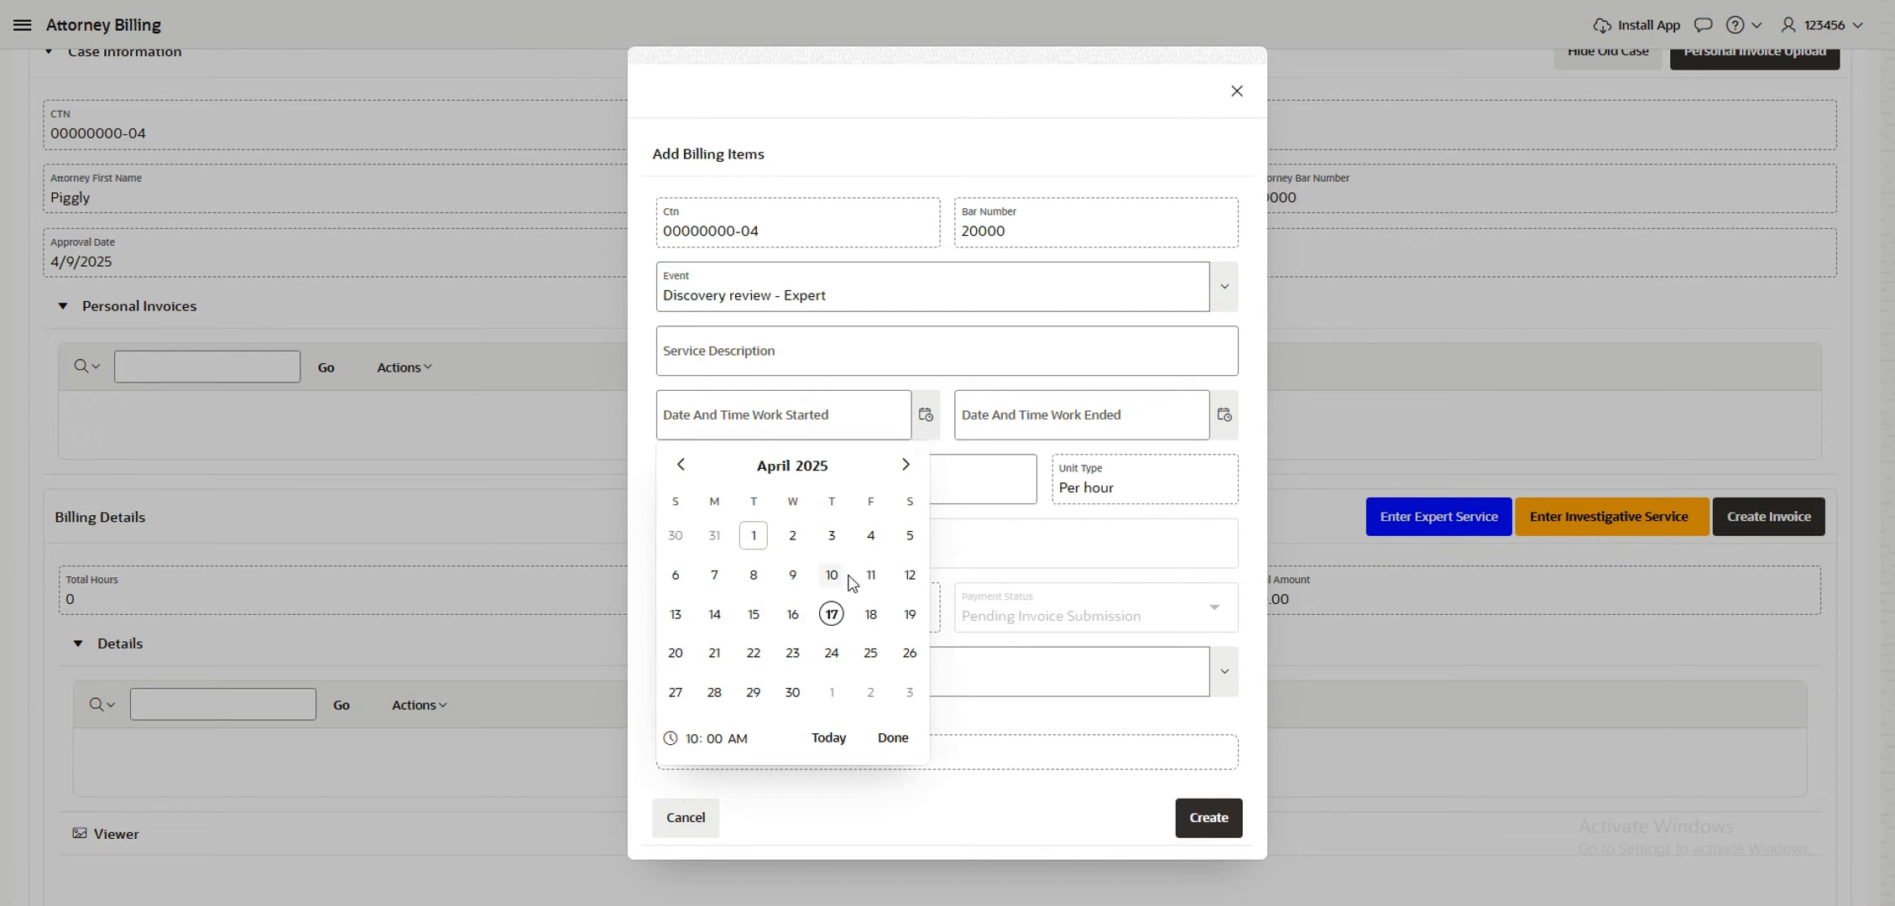
pyautogui.click(831, 618)
pyautogui.click(892, 755)
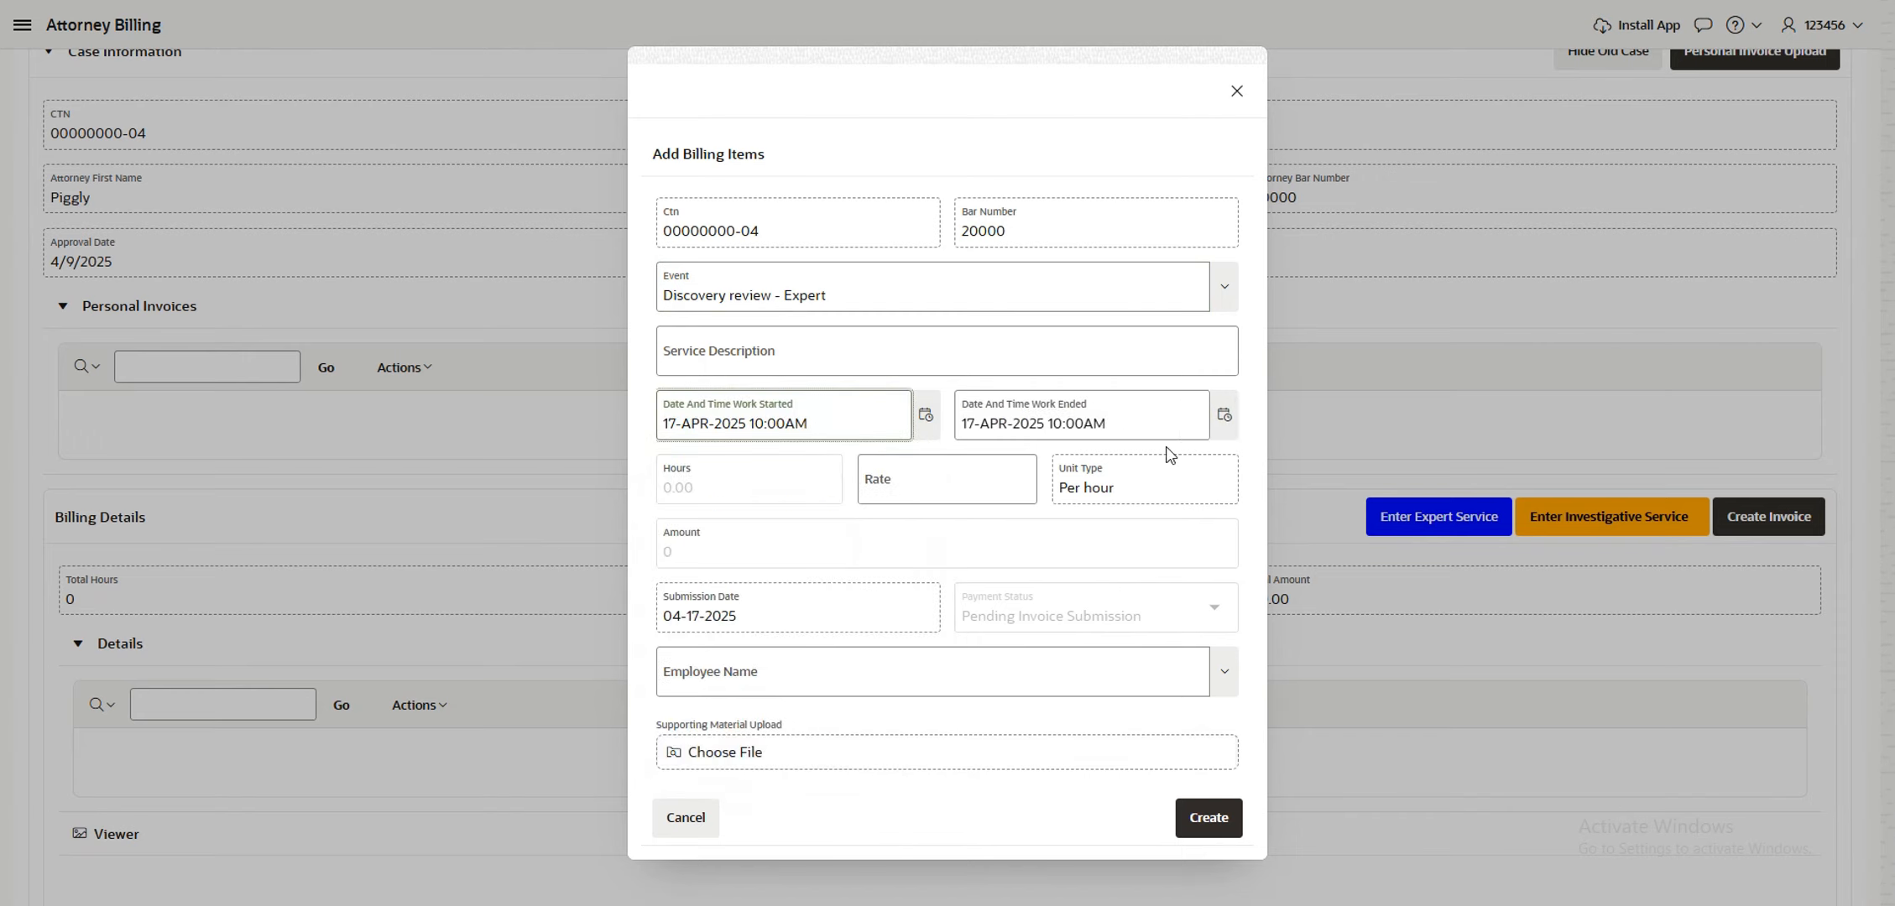
pyautogui.click(1225, 418)
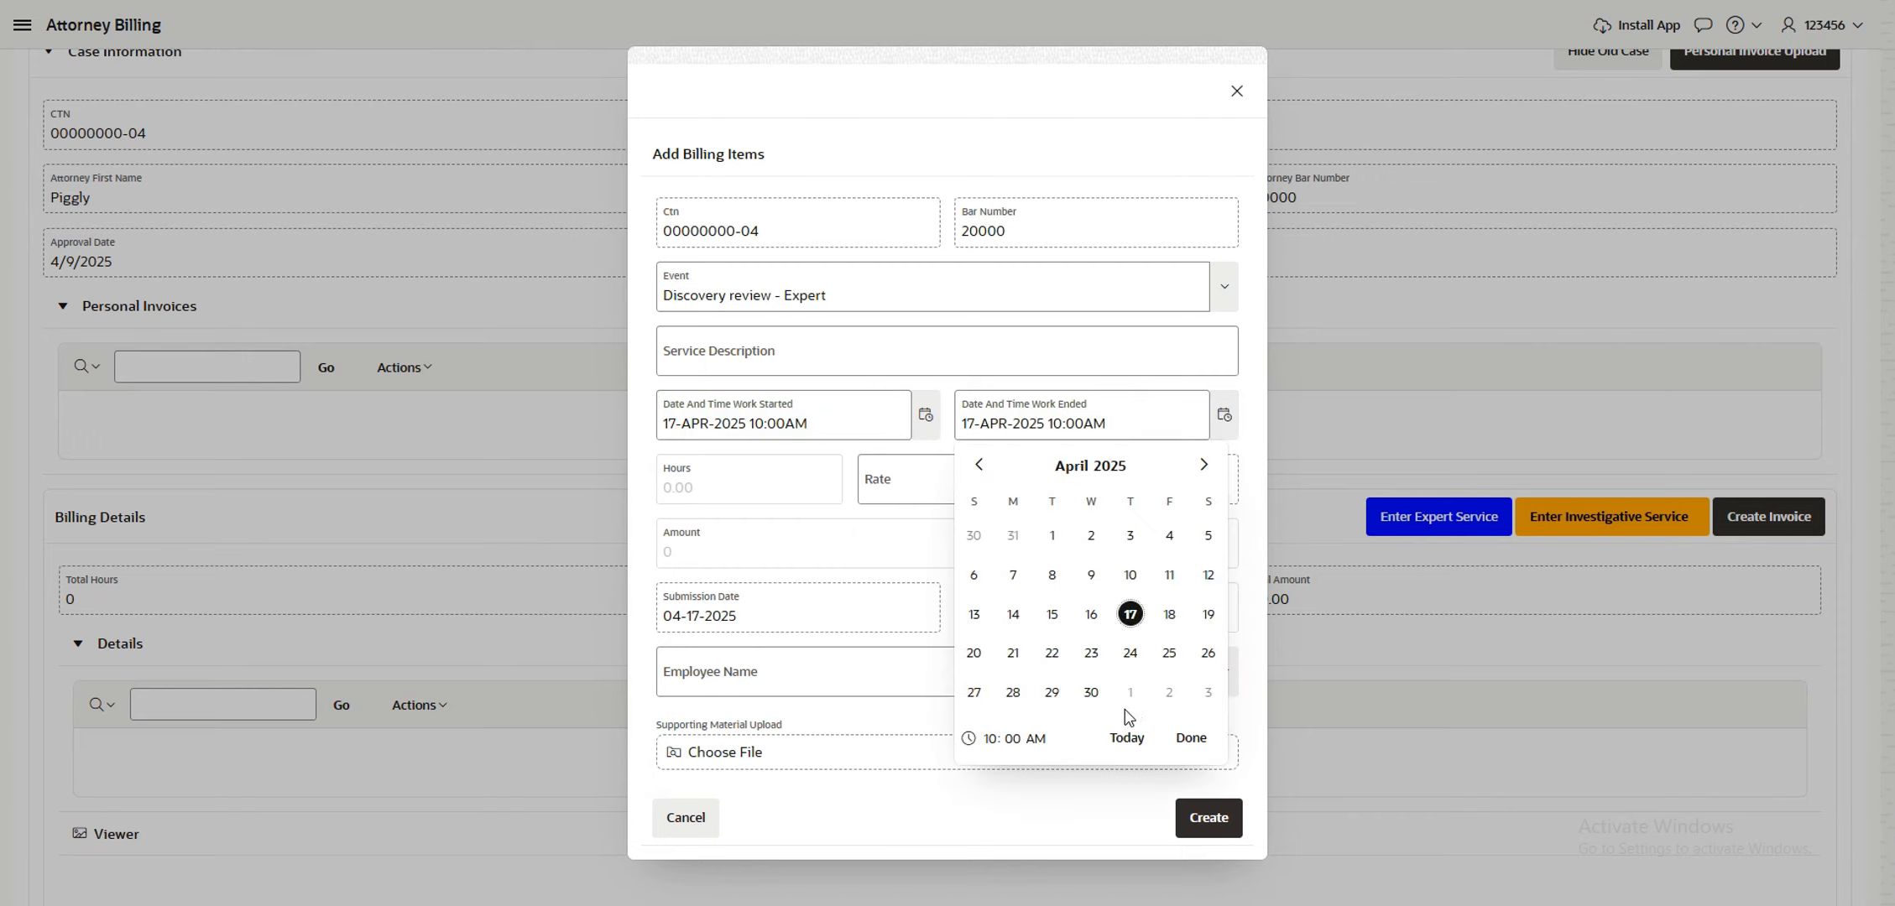
pyautogui.click(990, 739)
pyautogui.click(994, 692)
pyautogui.click(1191, 739)
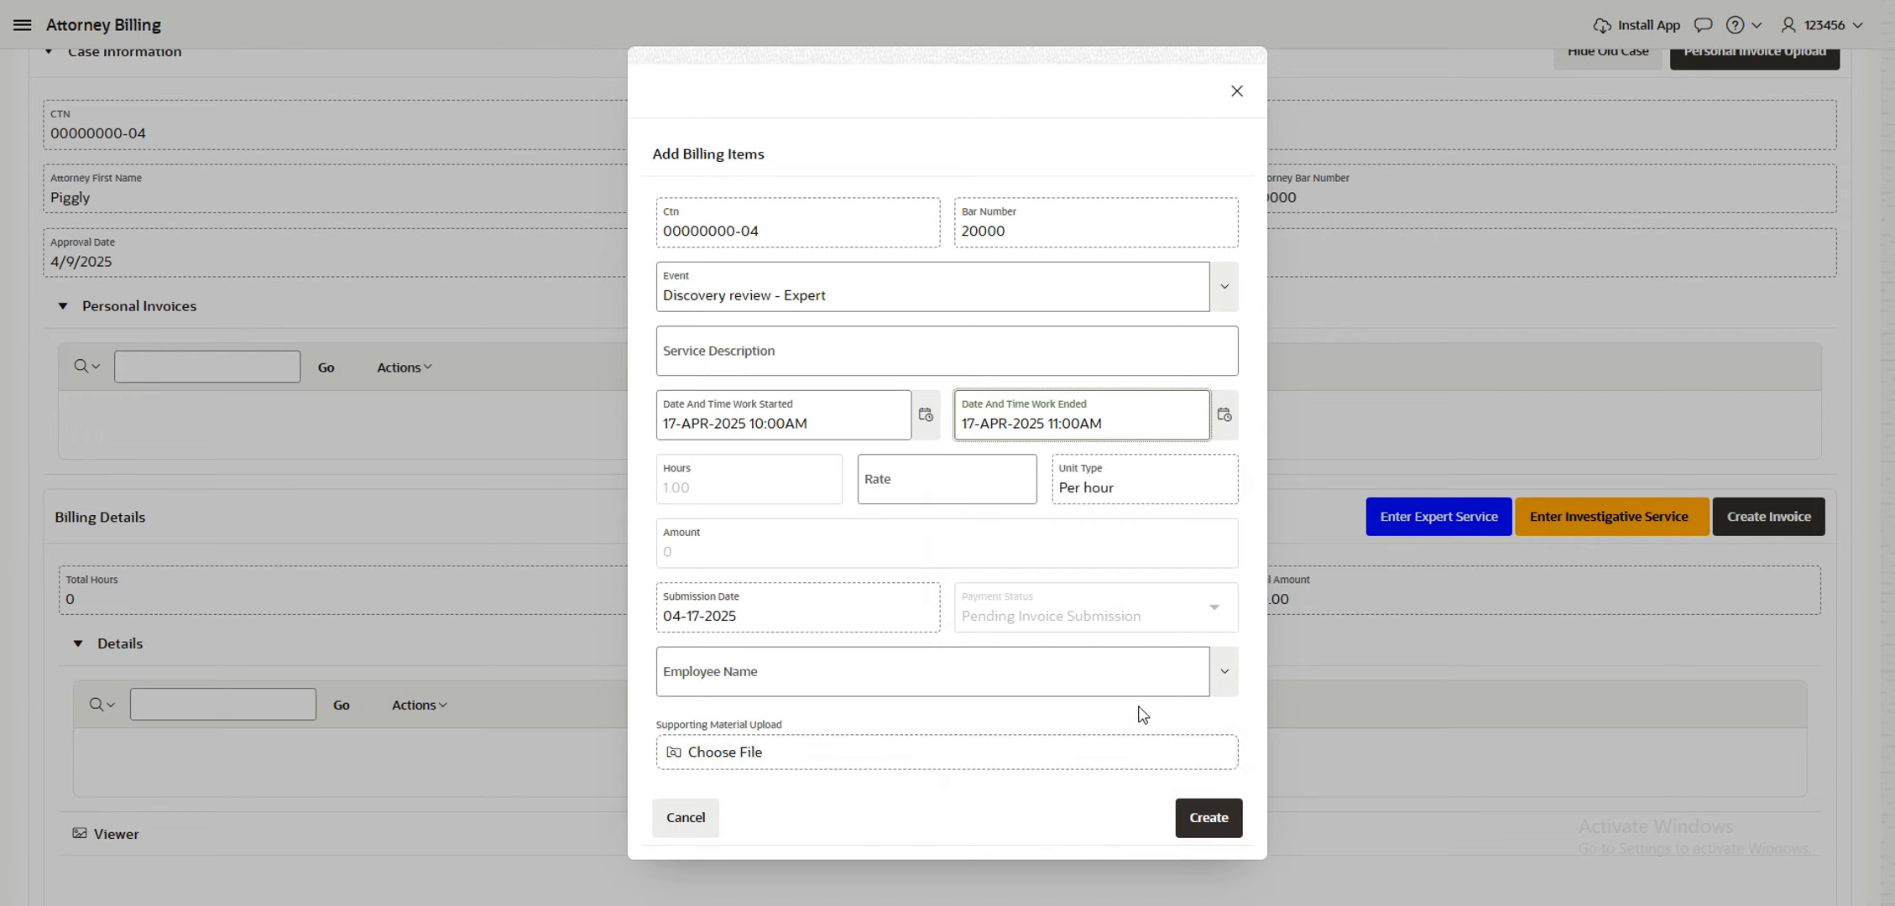
# Set the rate to 200 and enter the service description "Reviewed 1 hour of body cam footage"
pyautogui.click(943, 483)
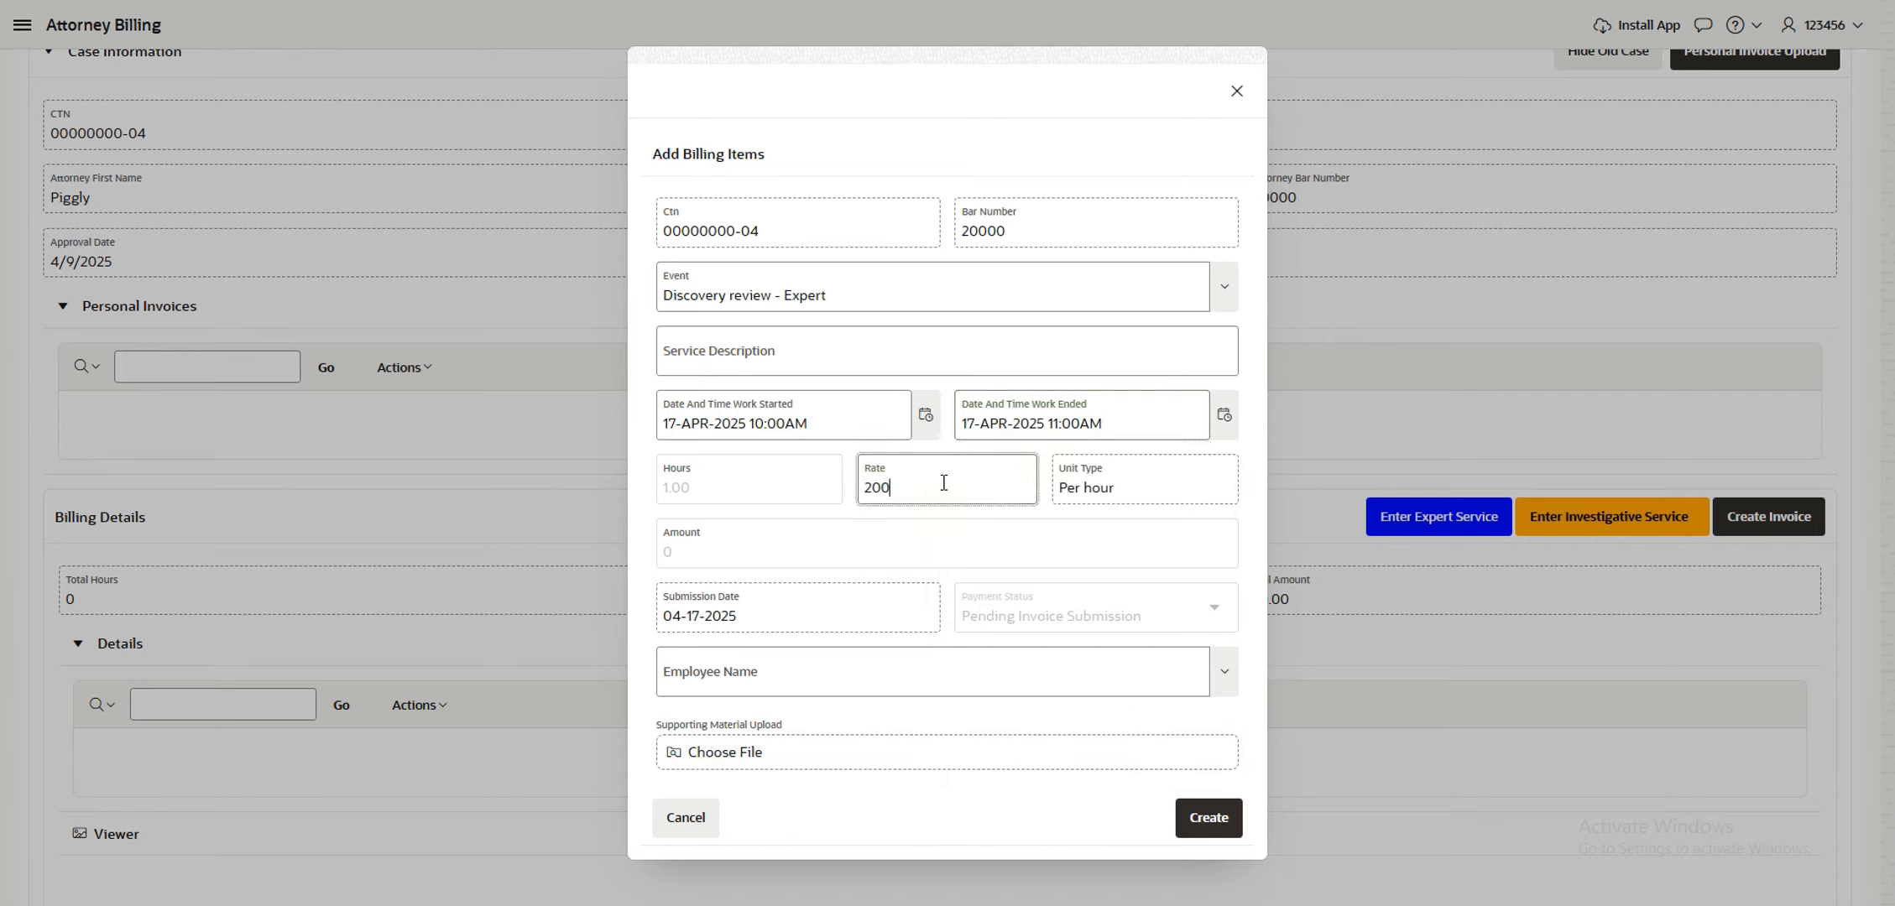
pyautogui.click(1076, 526)
pyautogui.click(725, 351)
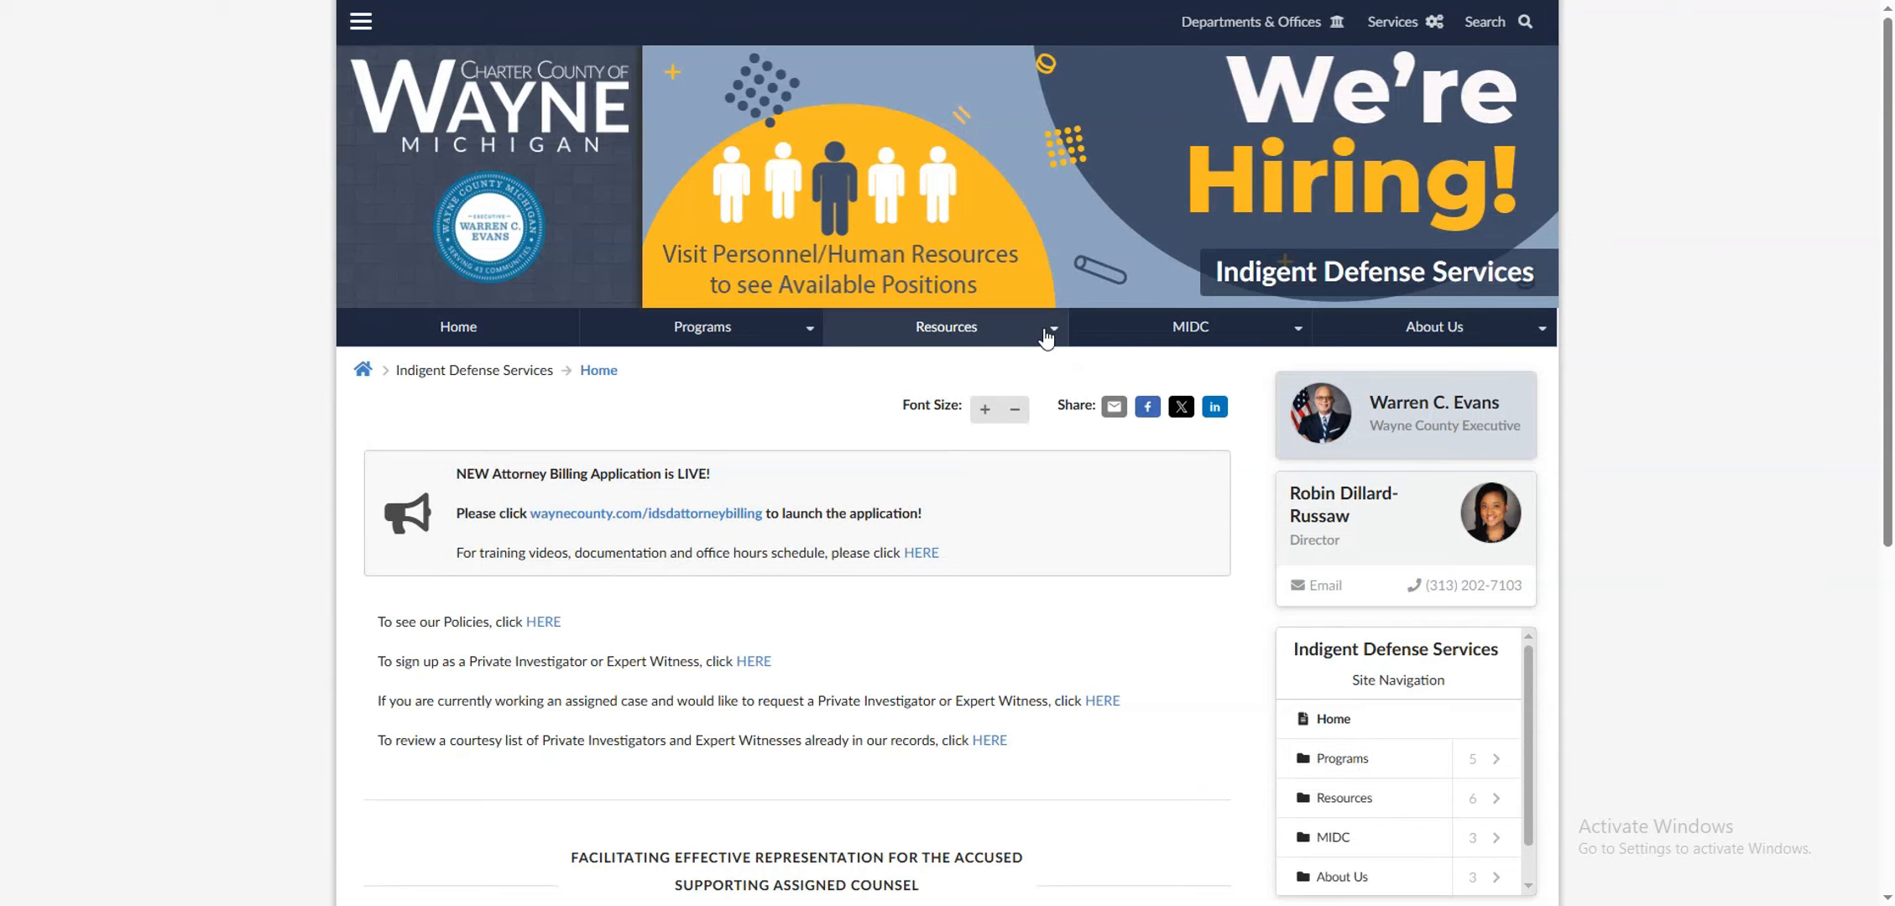
pyautogui.click(1050, 334)
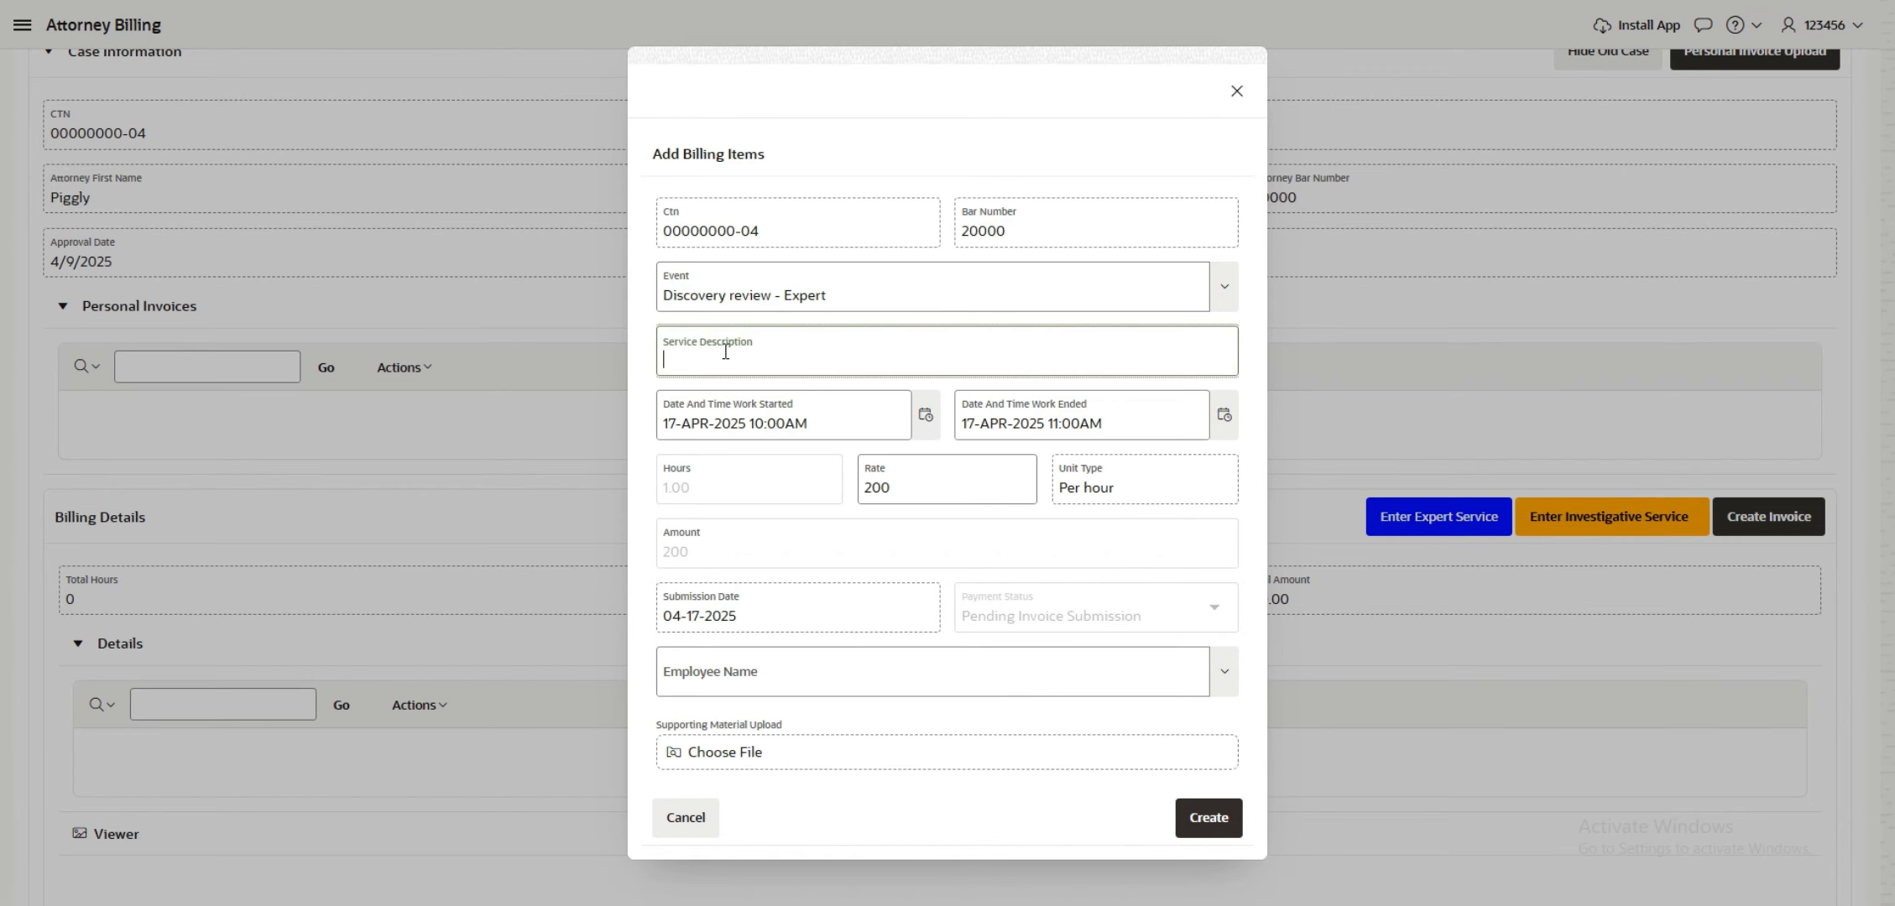
pyautogui.write('Reviewed 1 hour of body ca')
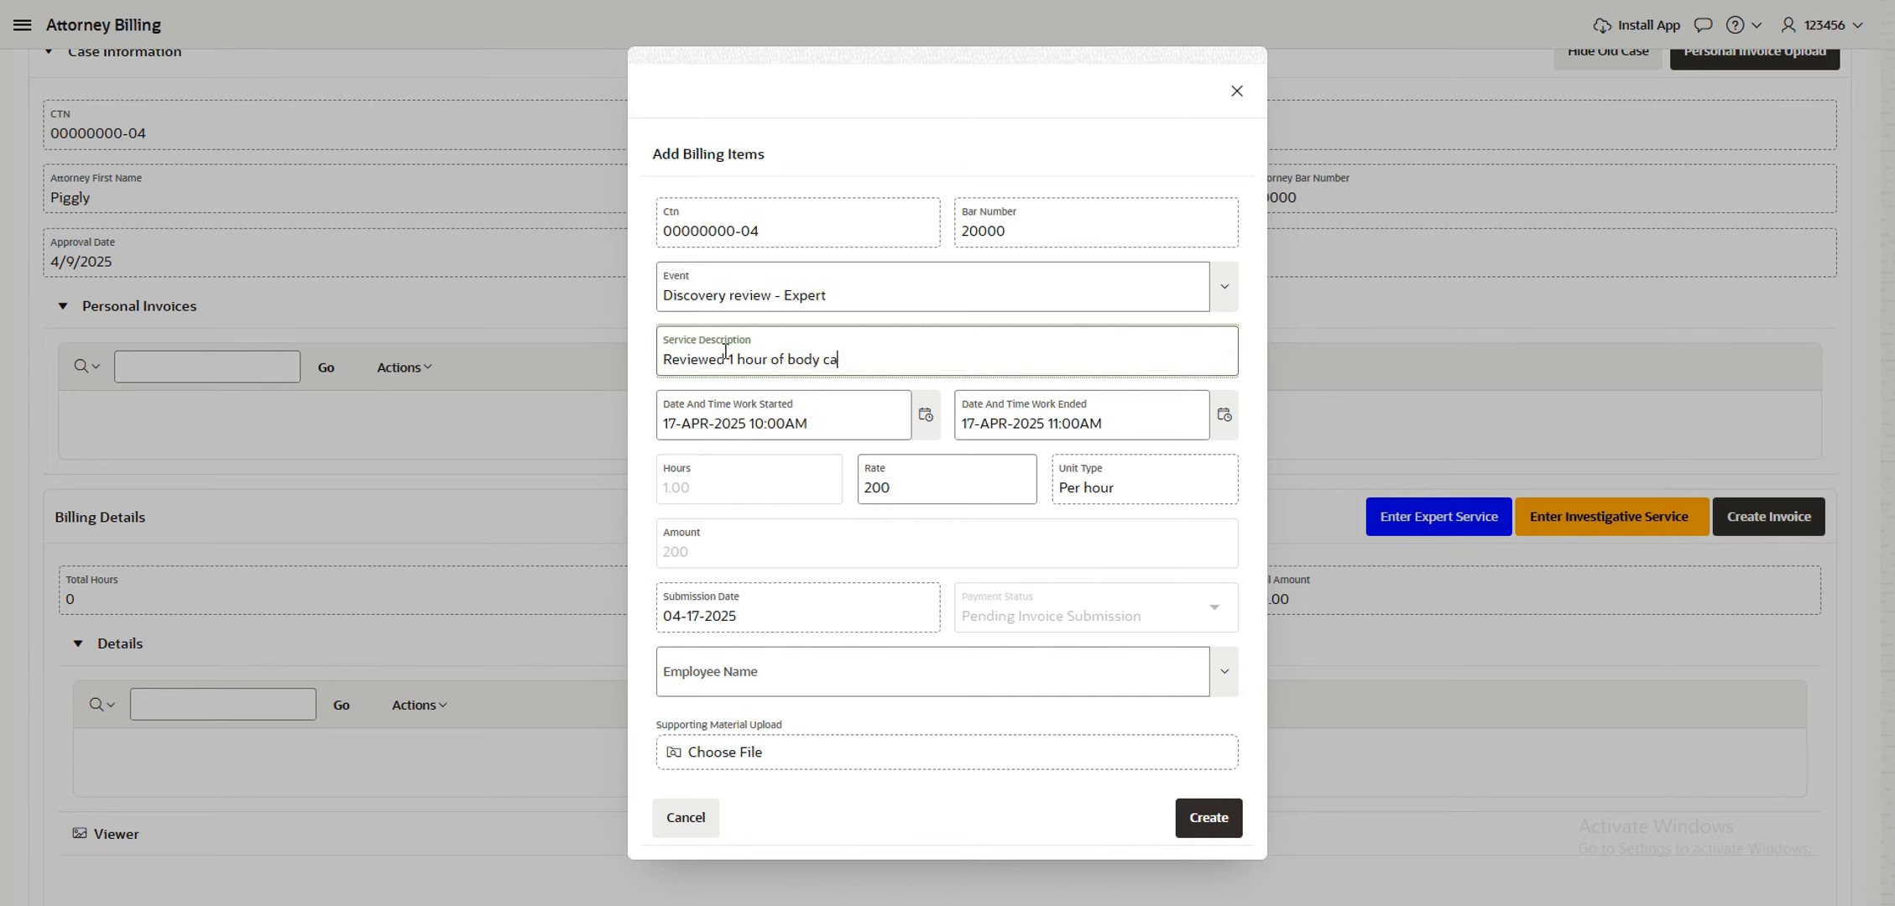
pyautogui.write('m footage')
# Choose the first listed employee and create the discovery review billing item
pyautogui.click(1226, 674)
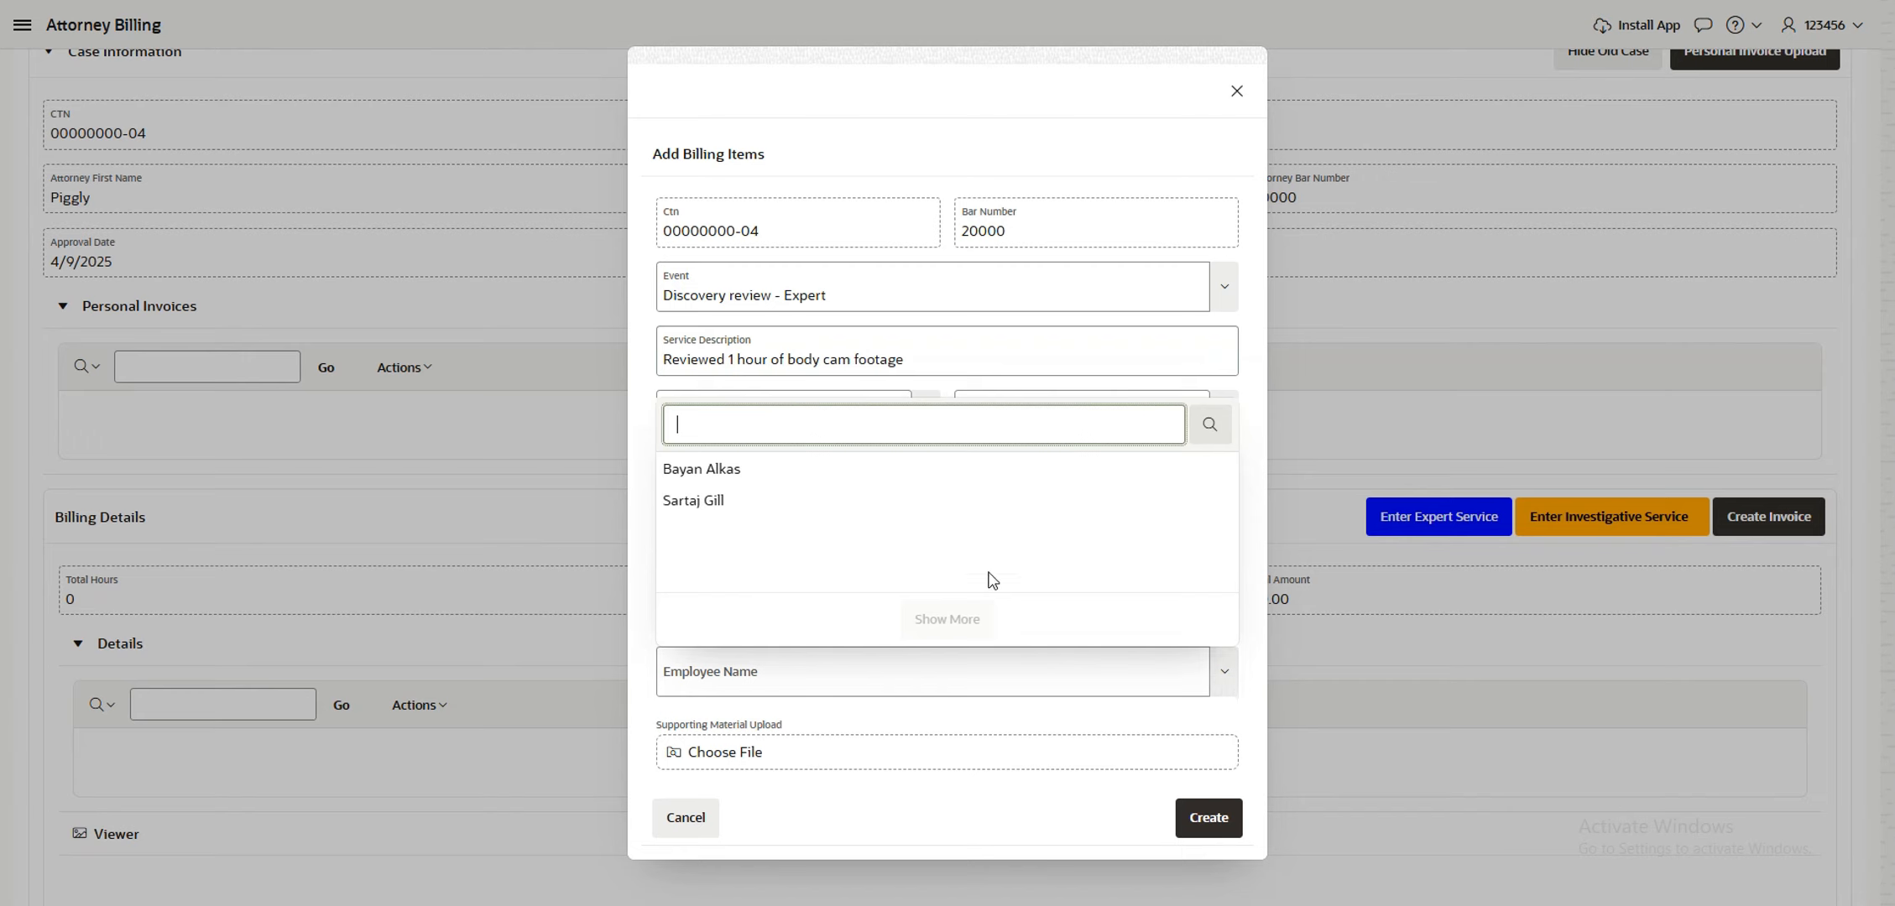
pyautogui.click(793, 470)
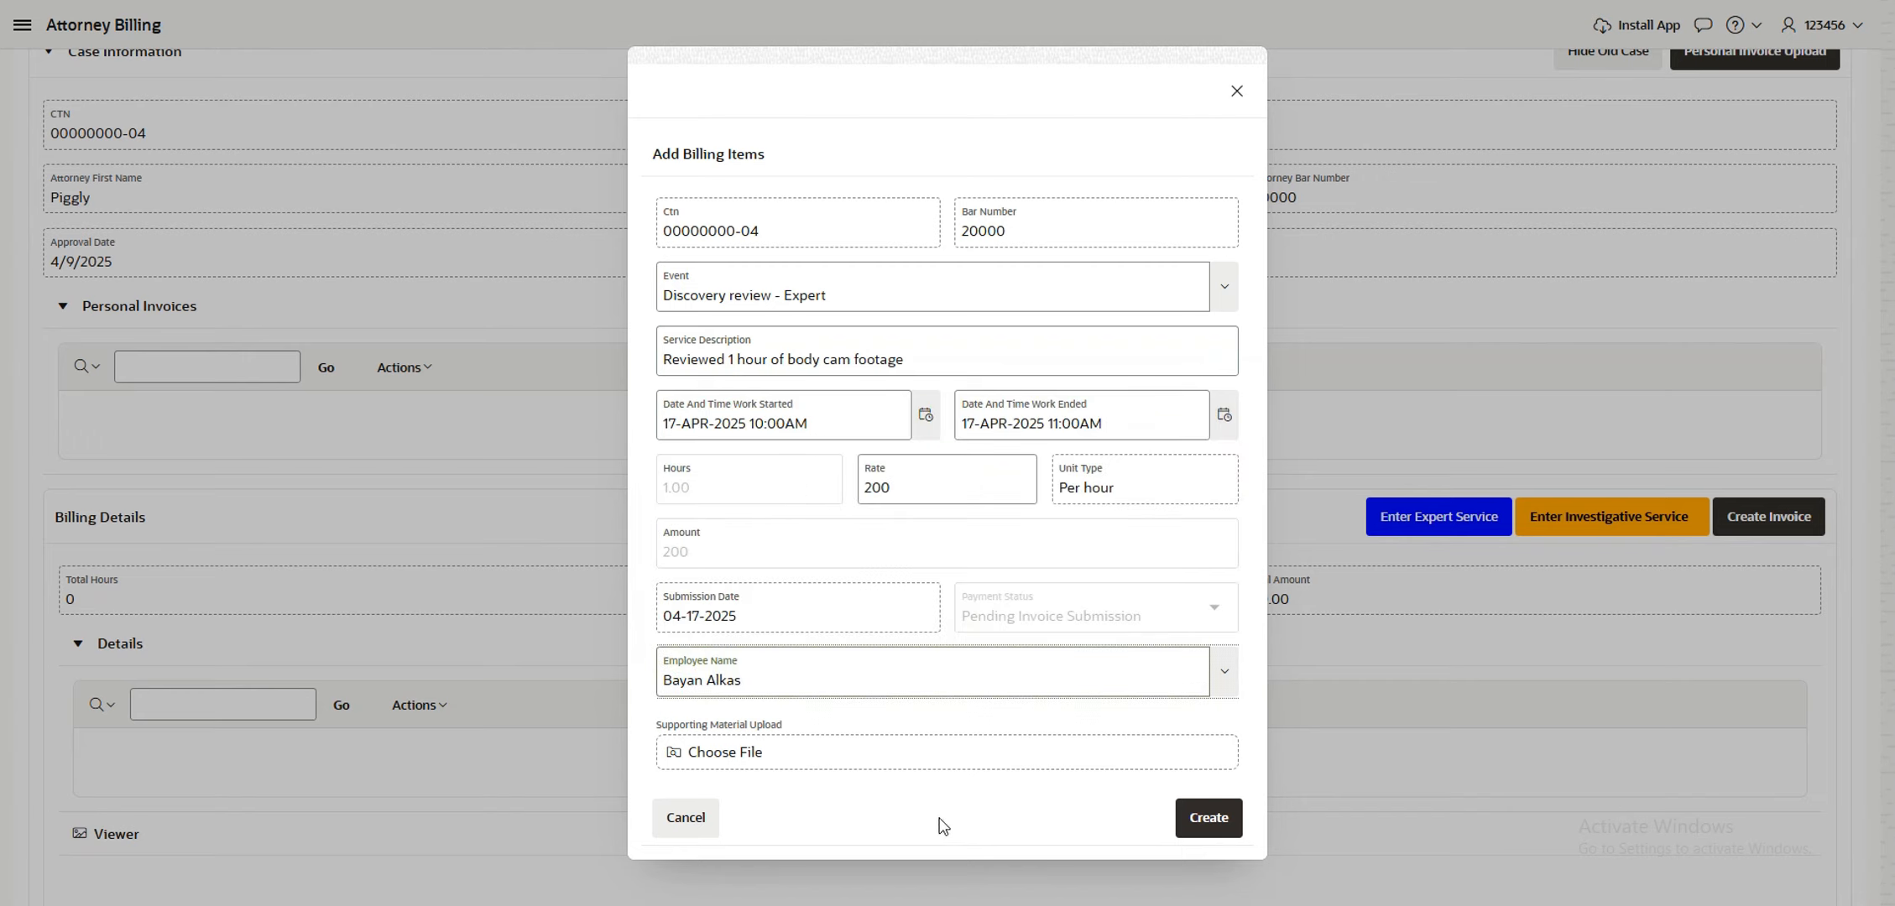
pyautogui.click(1209, 818)
# Start another expert service billing item with the event Travel Expenses - Expert
pyautogui.scroll(-2, 1207, 842)
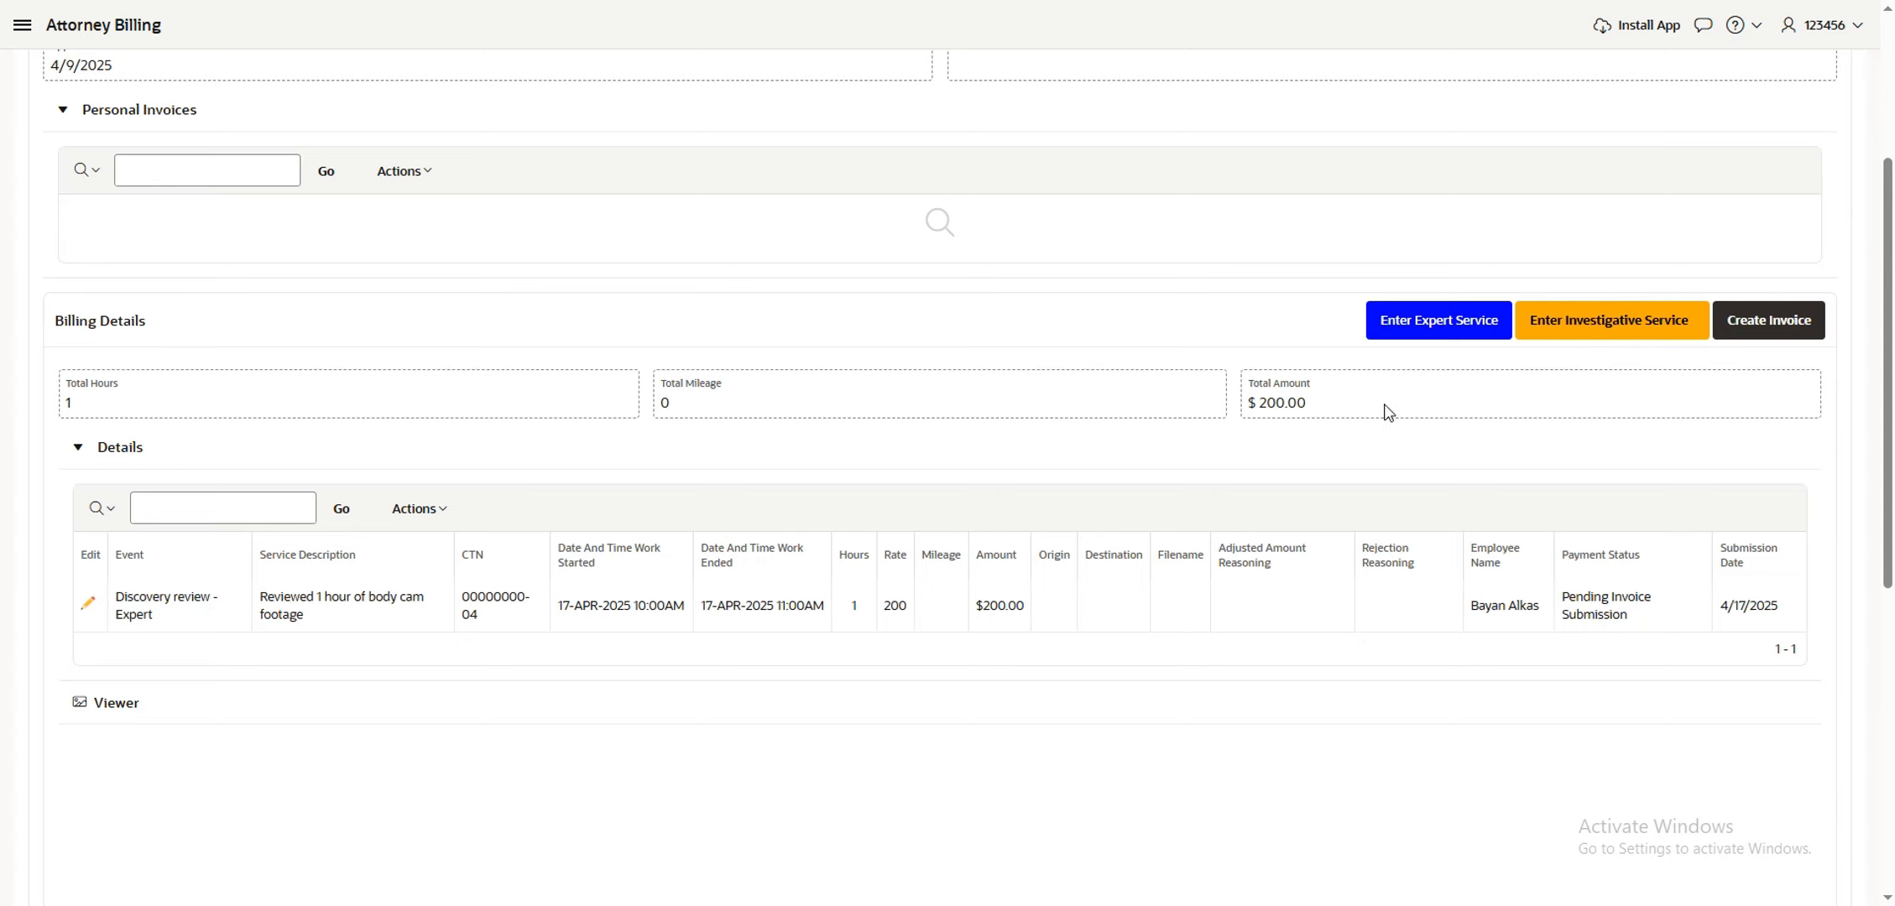
pyautogui.click(1464, 340)
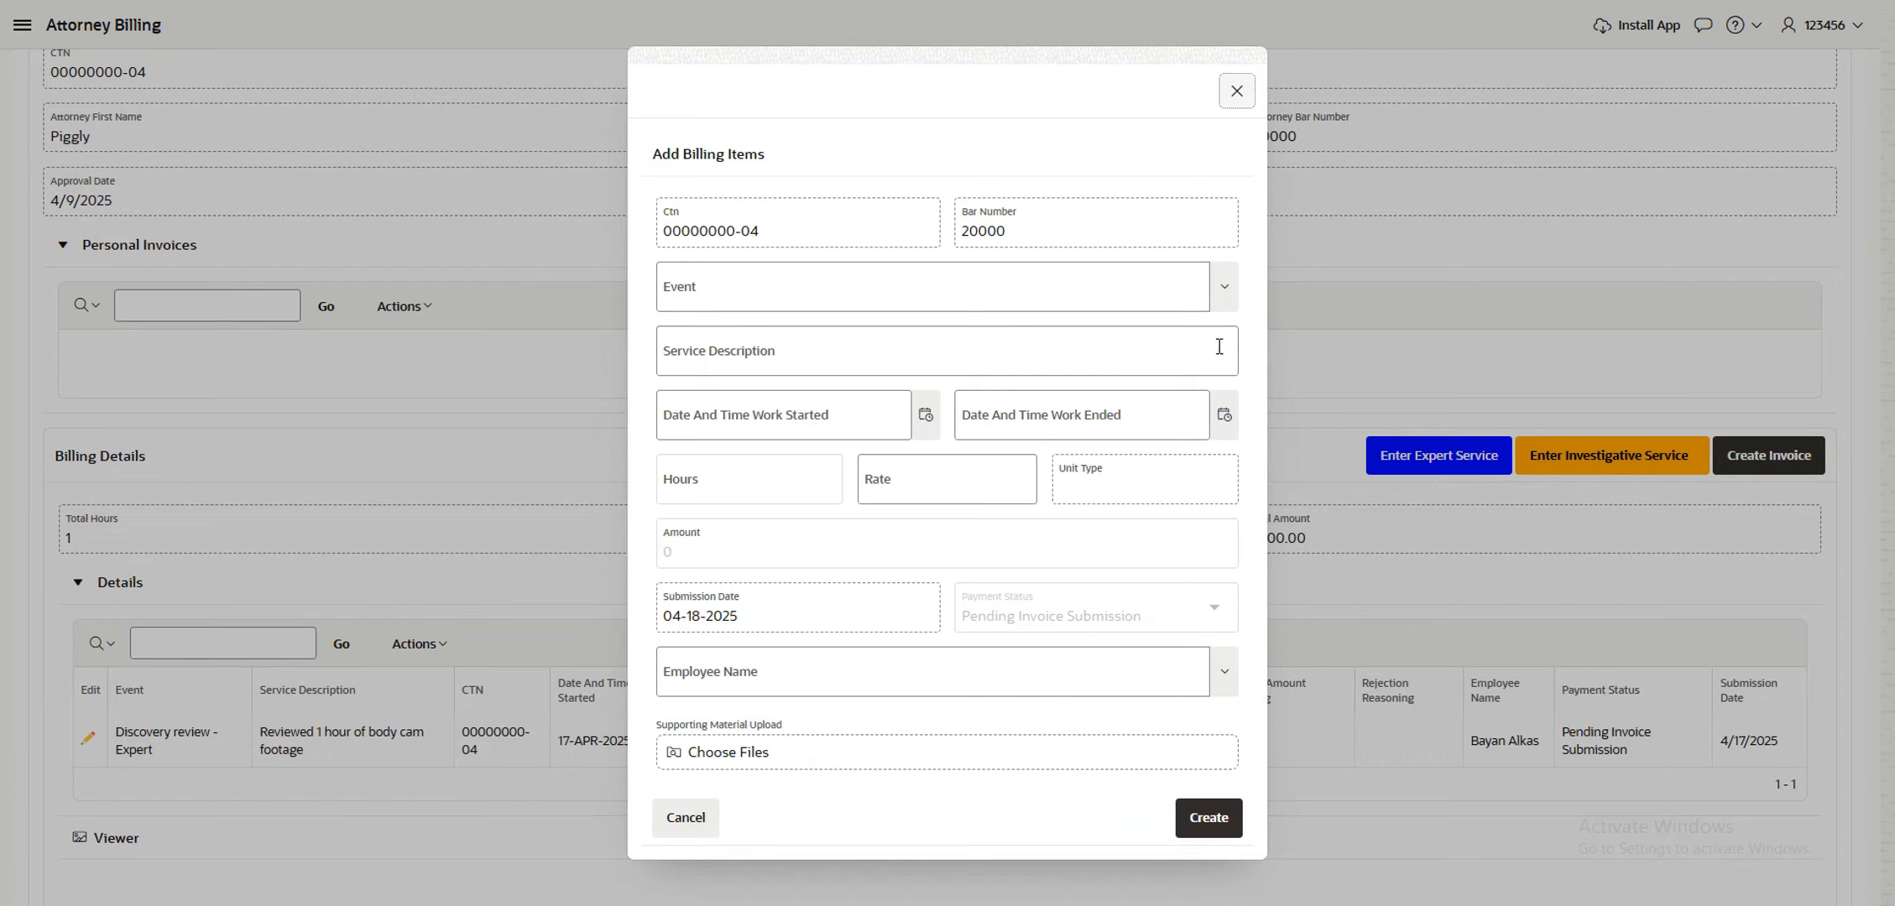
pyautogui.click(1224, 286)
pyautogui.moveTo(1231, 414); pyautogui.dragTo(1229, 489)
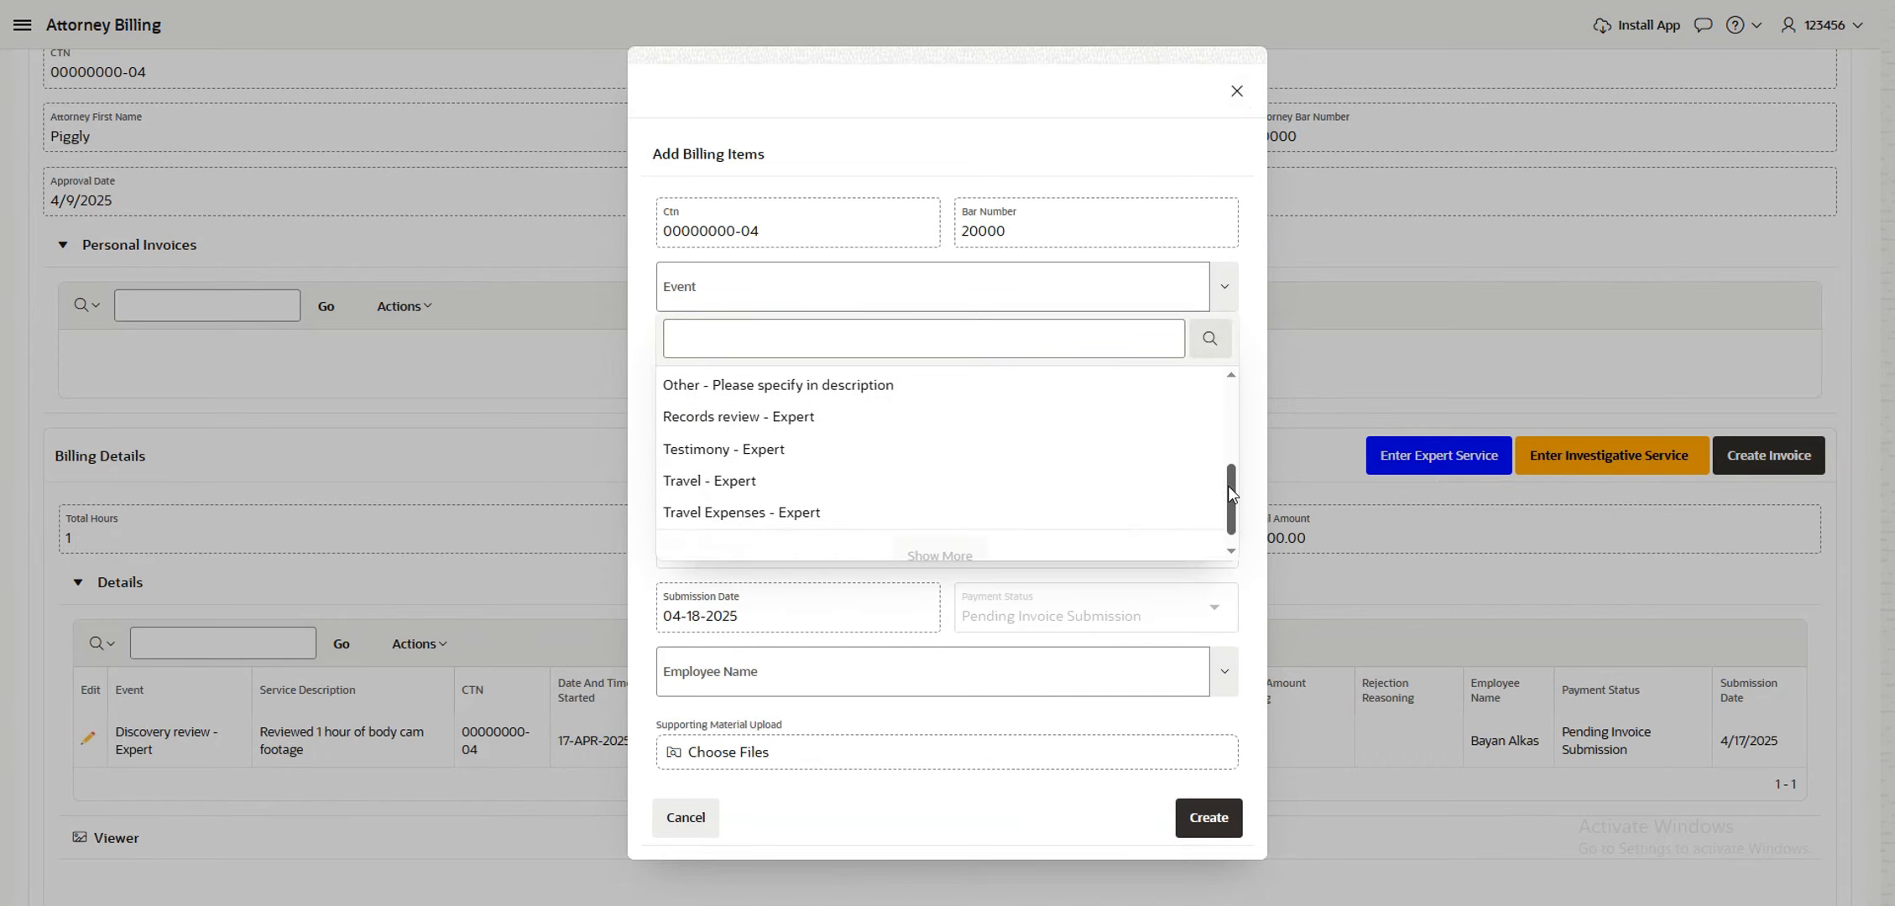
pyautogui.click(739, 514)
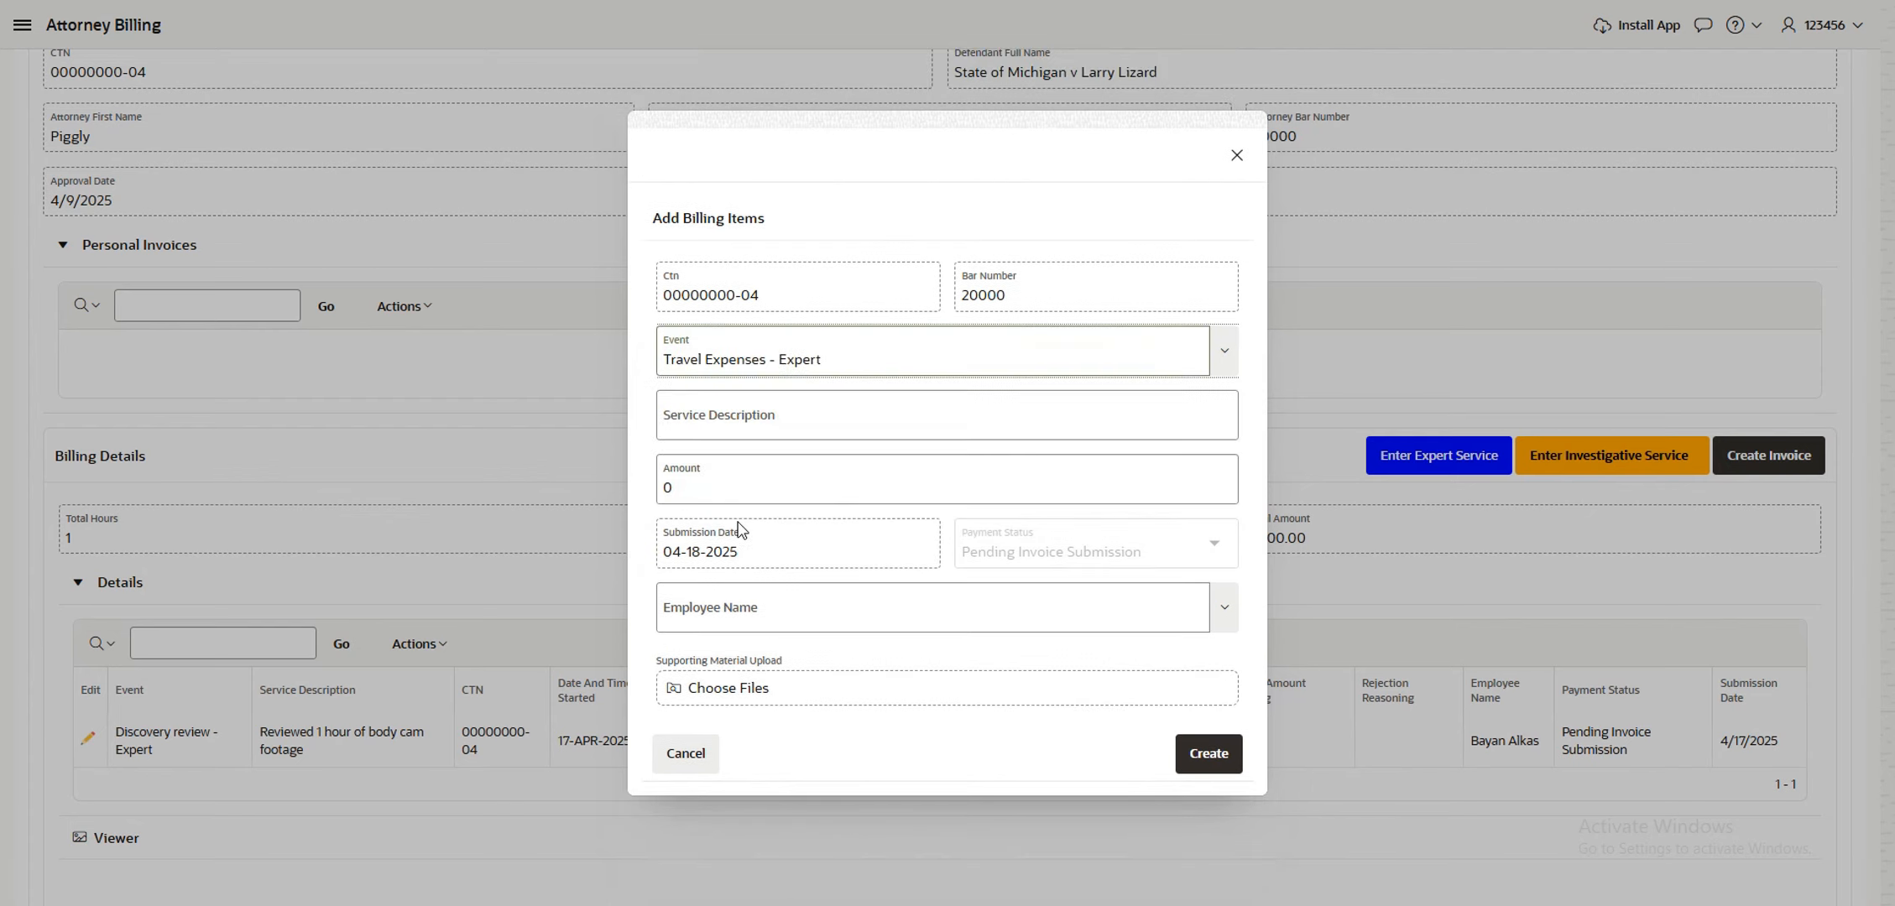
# Enter the description "Two nights at the Hotel in Detroit", the amount $465 and the first listed employee for the travel expense
pyautogui.write('Two nights at the Hotel in Detroit')
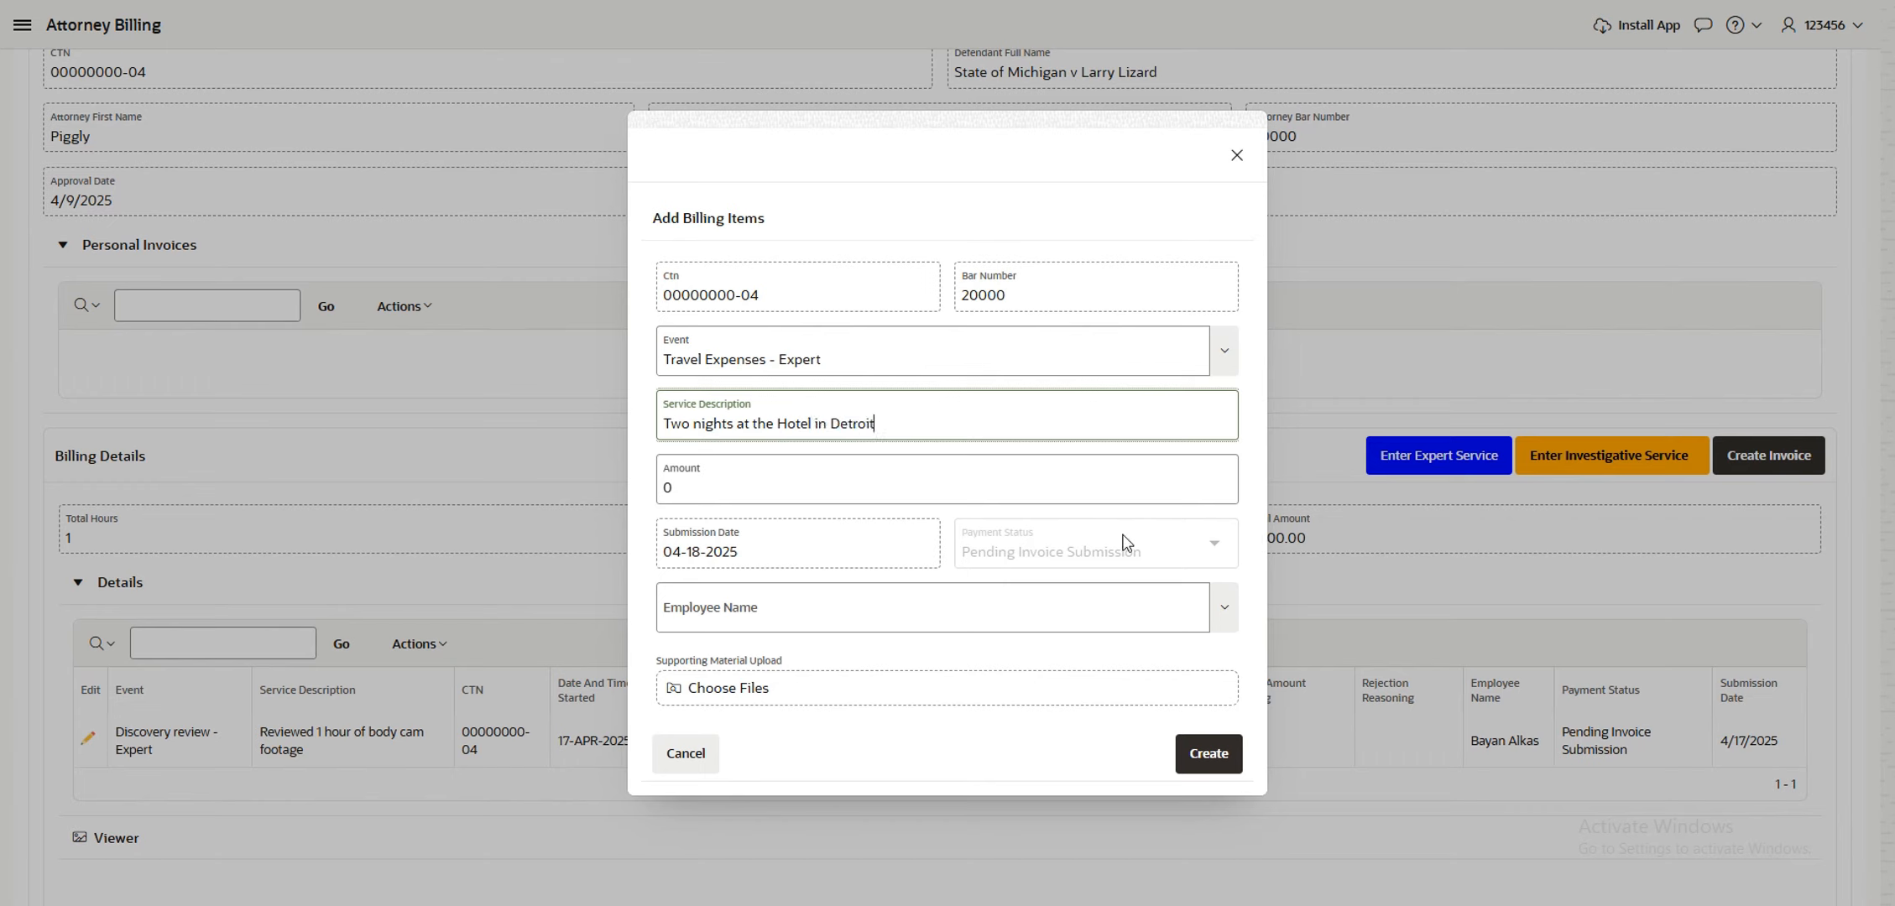
pyautogui.press('Tab')
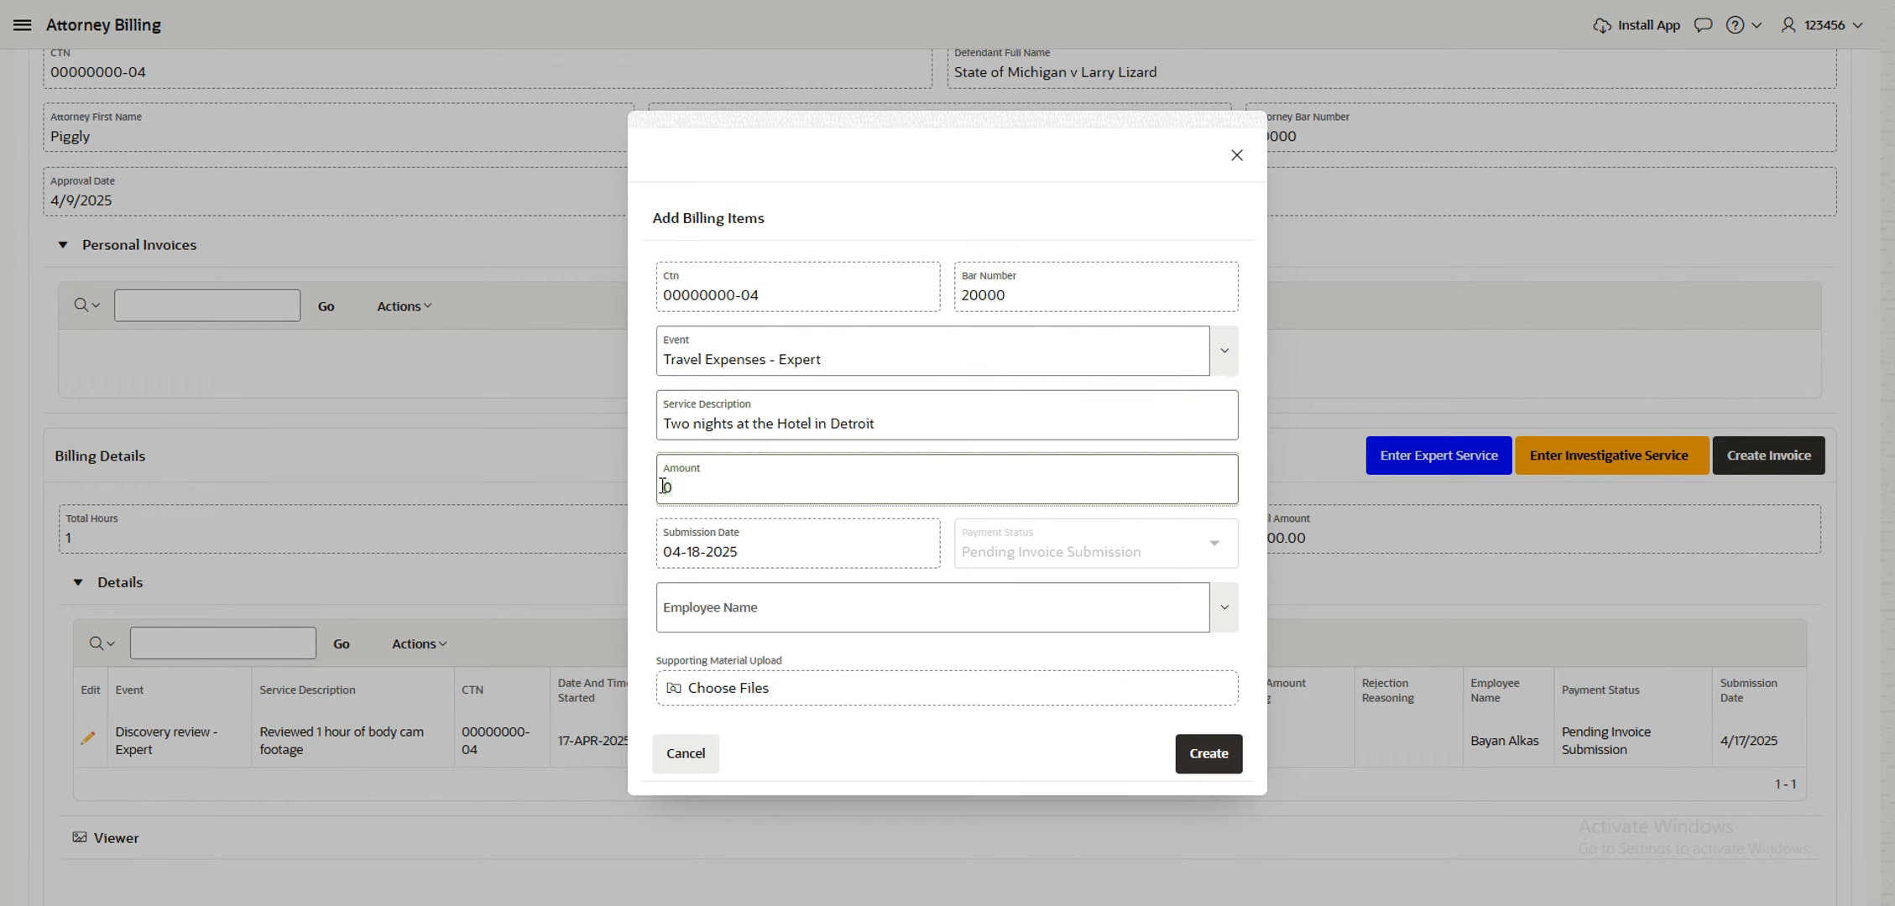
pyautogui.write('$465')
pyautogui.click(1224, 615)
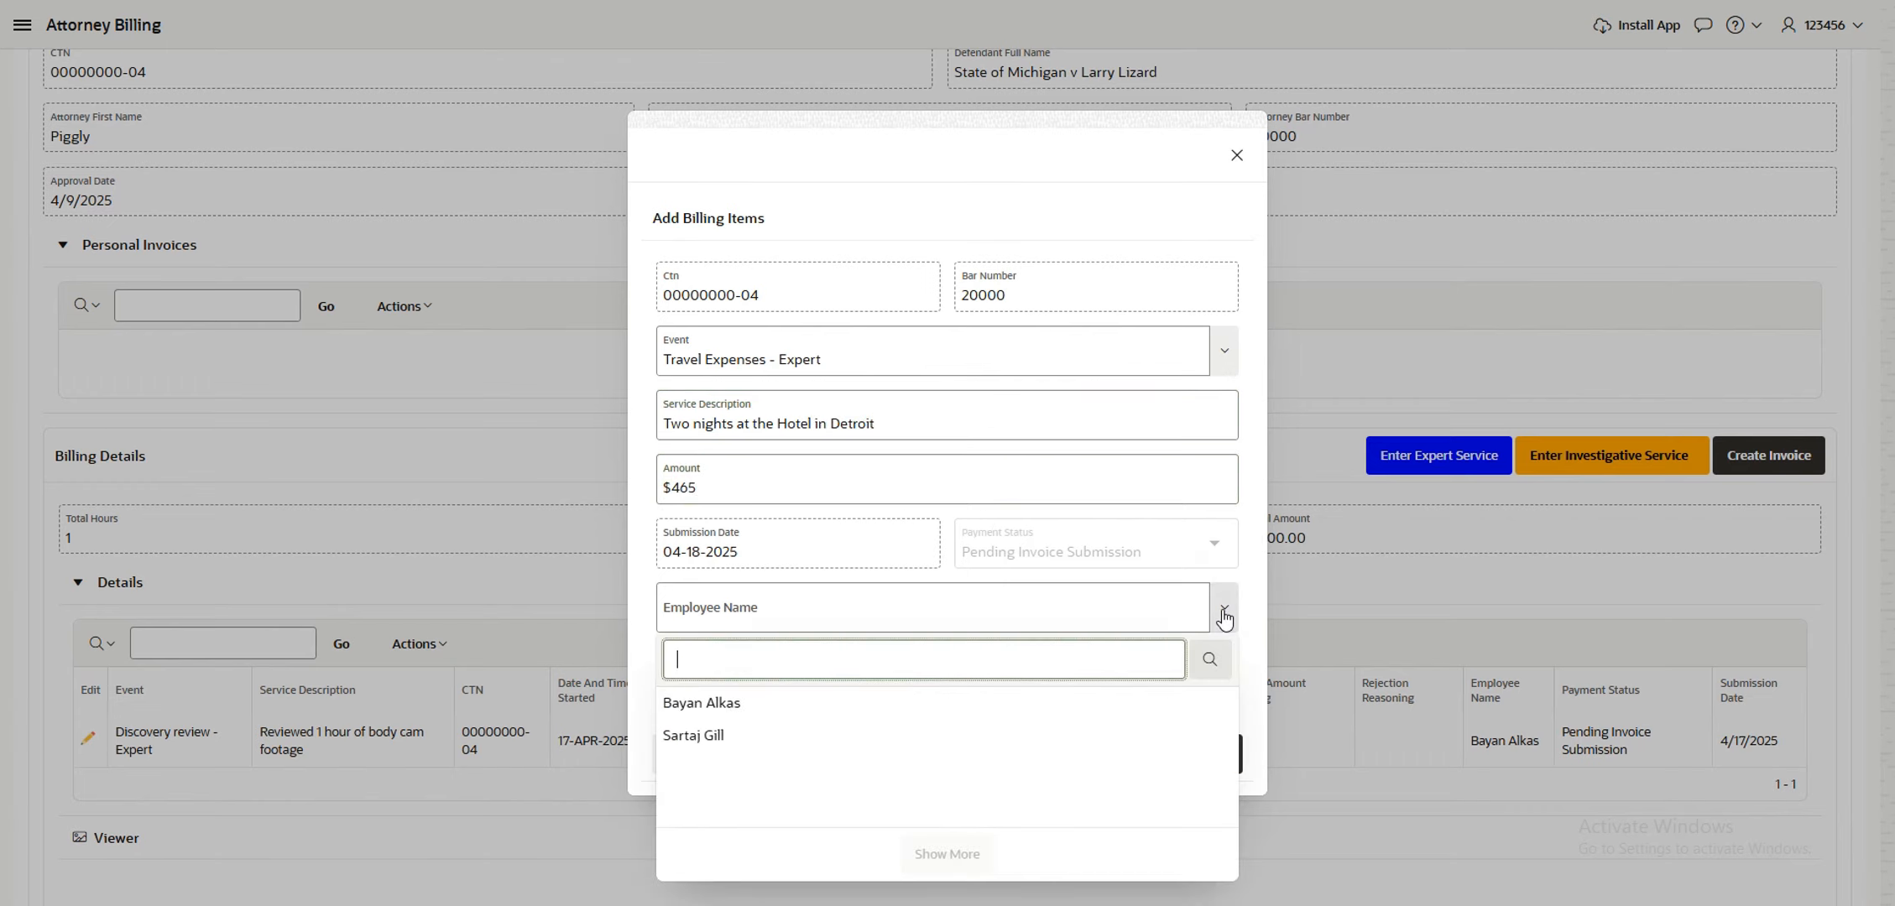
pyautogui.click(925, 711)
# Attach the Sample Receipt PDF as supporting material and create the travel expense billing item
pyautogui.click(920, 702)
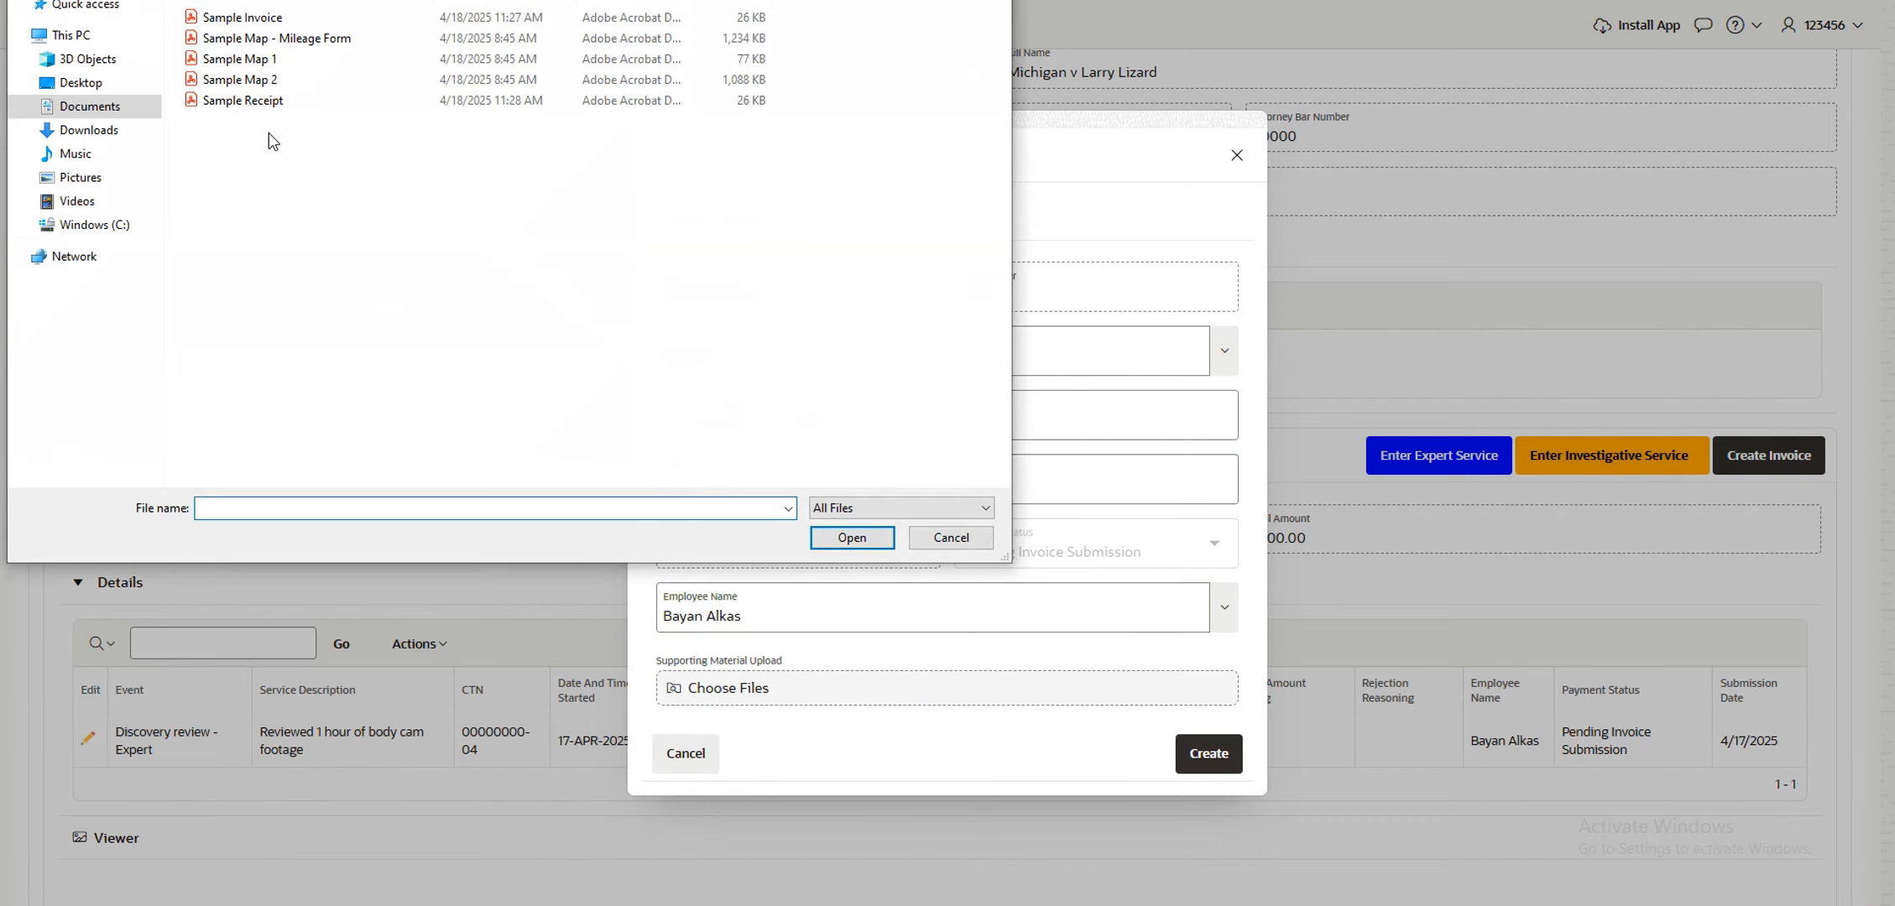
pyautogui.click(255, 101)
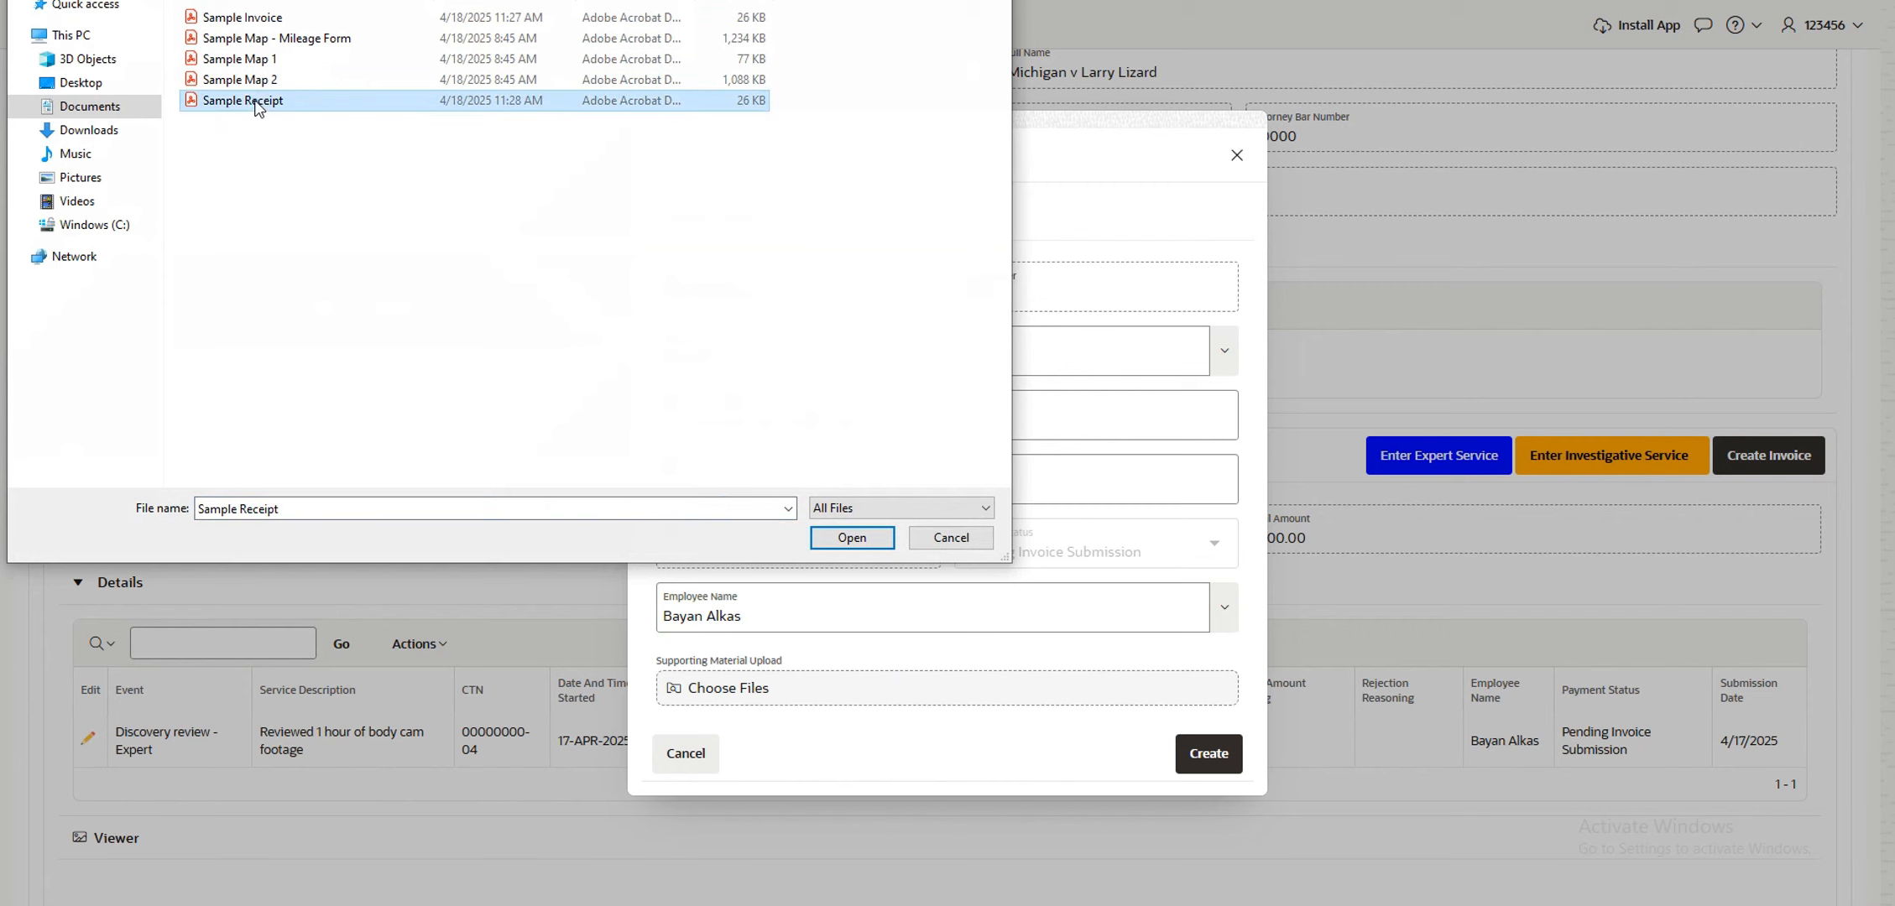
pyautogui.click(852, 542)
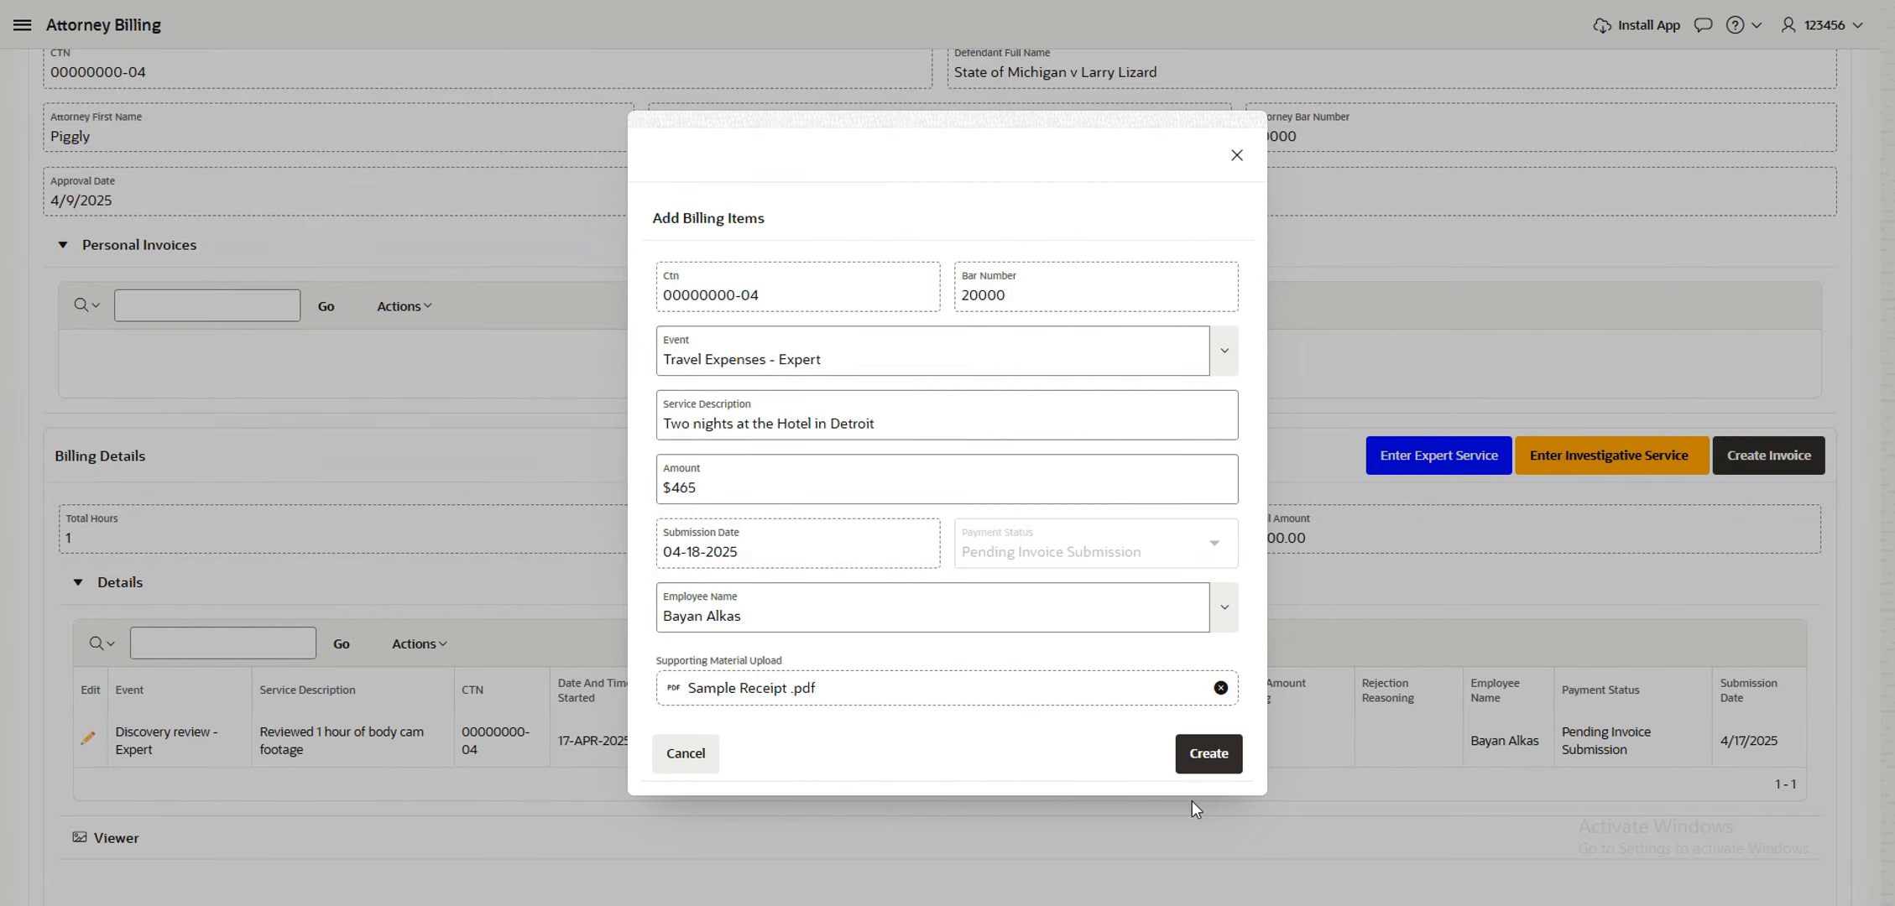
pyautogui.click(1208, 753)
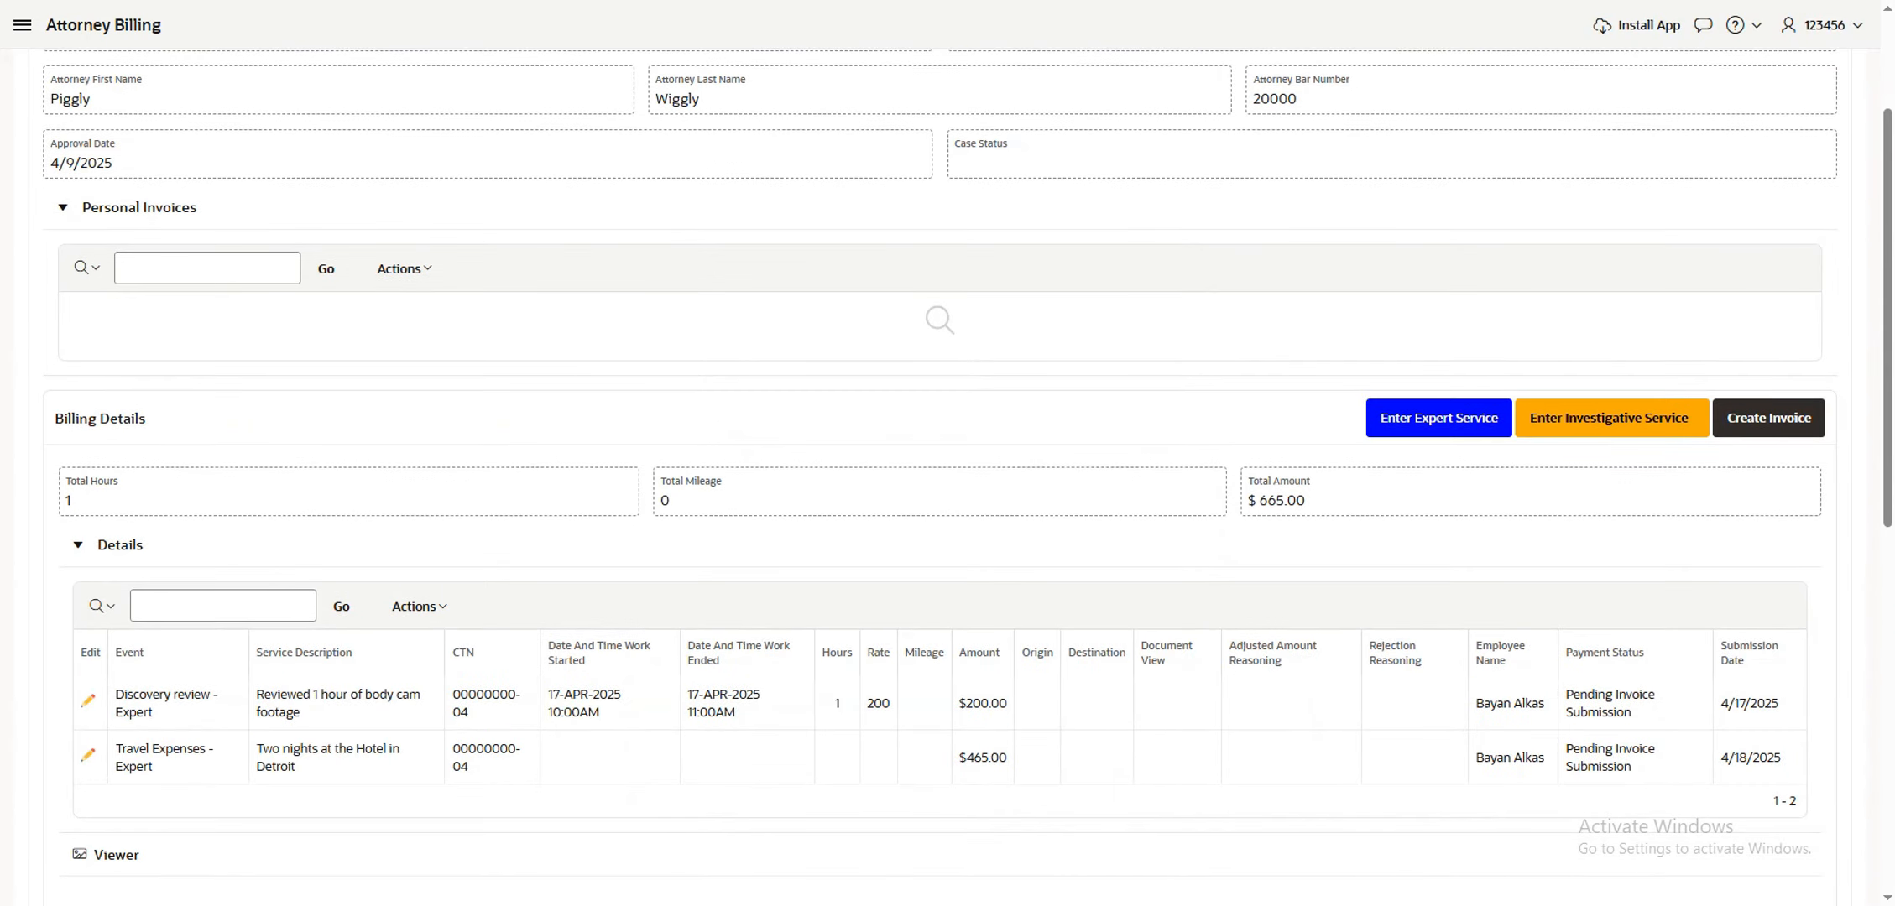
# Start a further expert service billing item with the event Mileage - Expert
pyautogui.click(1430, 430)
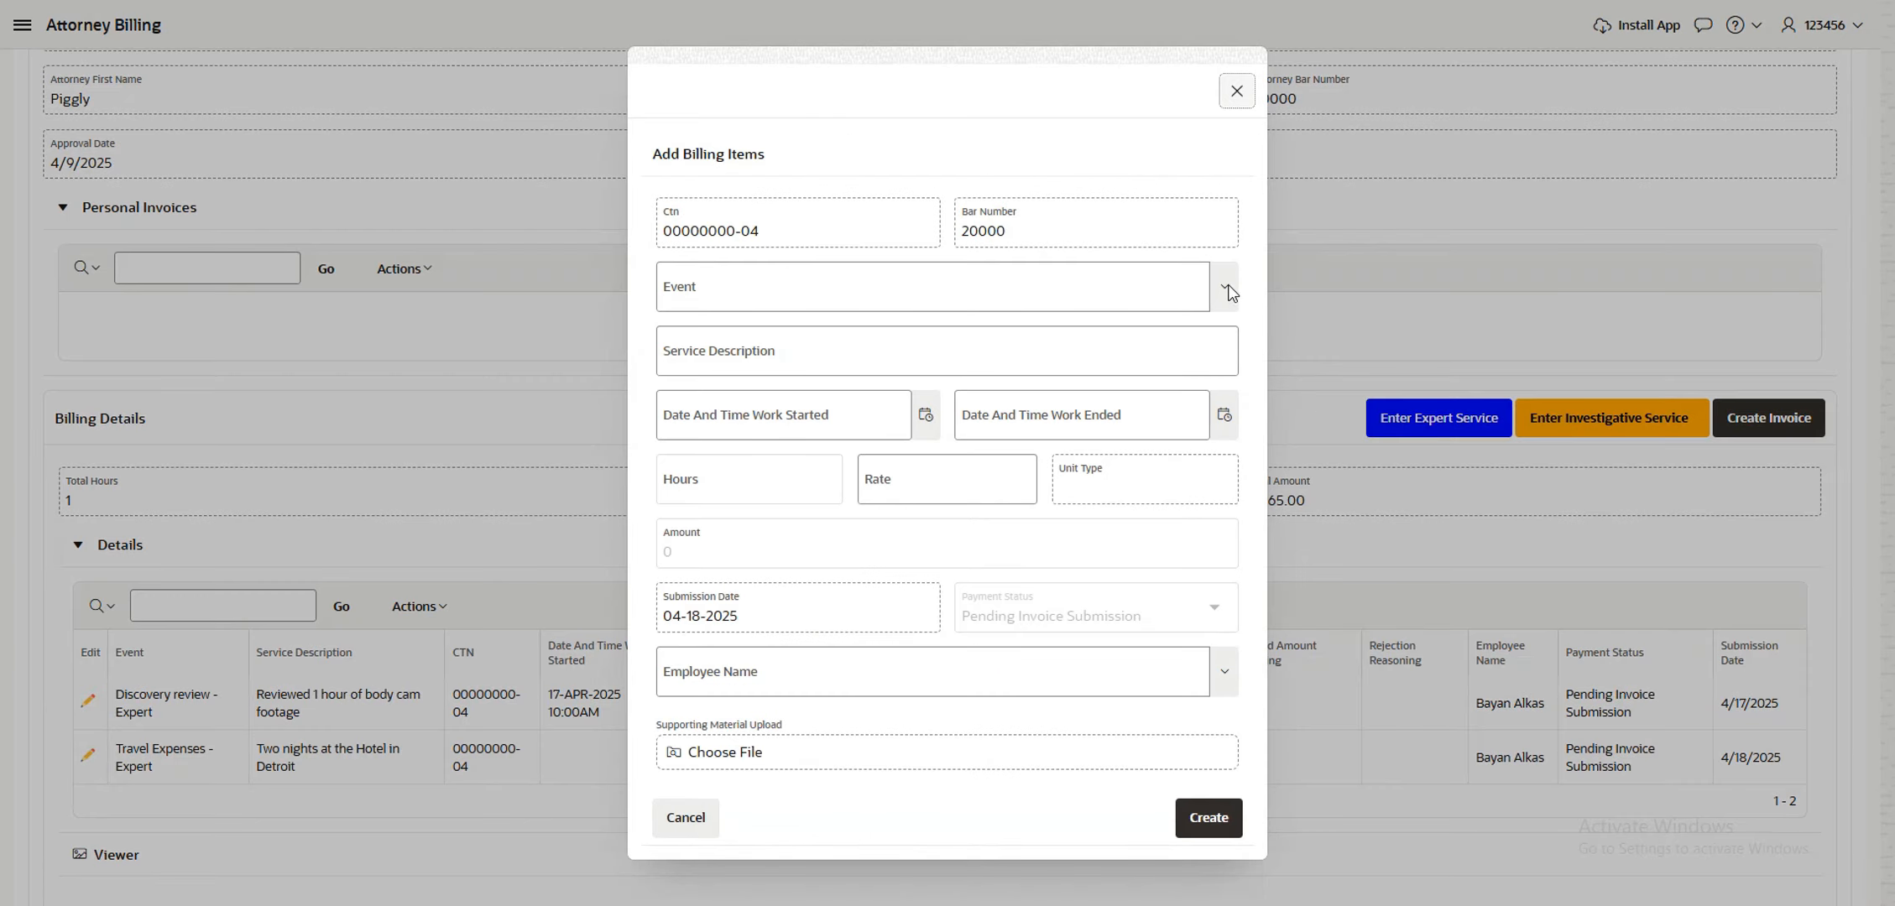
pyautogui.click(1226, 289)
pyautogui.scroll(-3, 1230, 393)
pyautogui.click(818, 467)
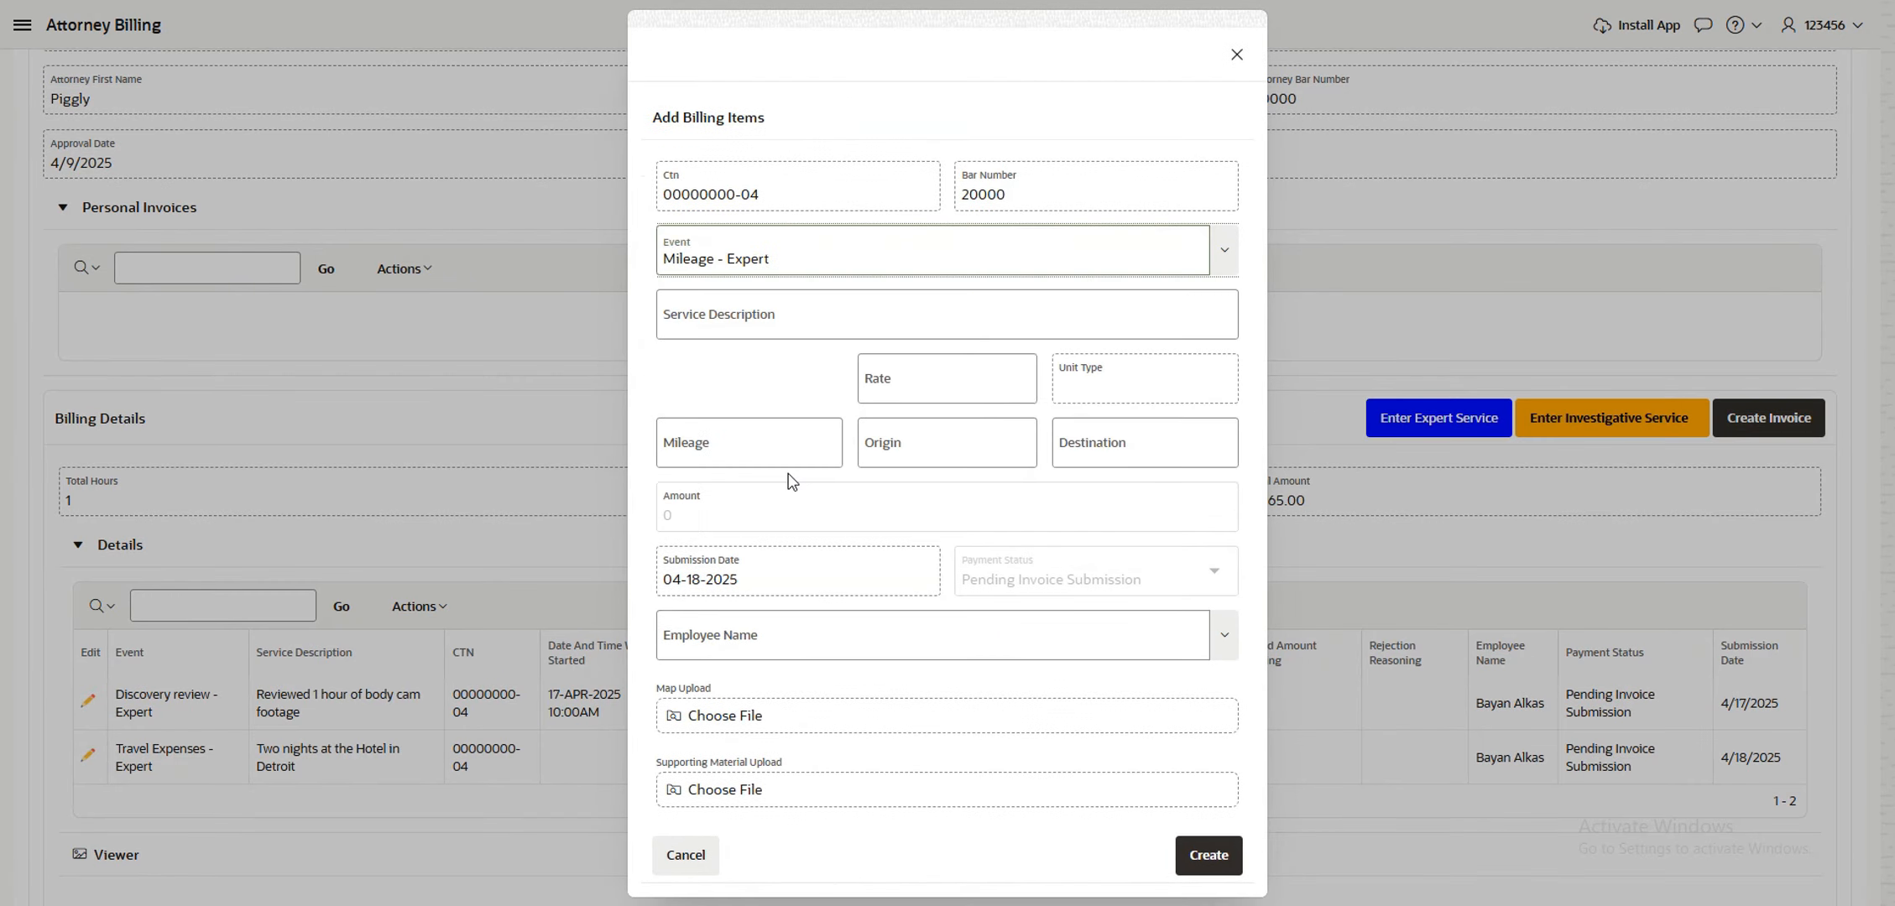
# Enter the service description "1st Street Detroit to Bellamy Correctional Facility" and set the mileage rate to .67
pyautogui.click(874, 307)
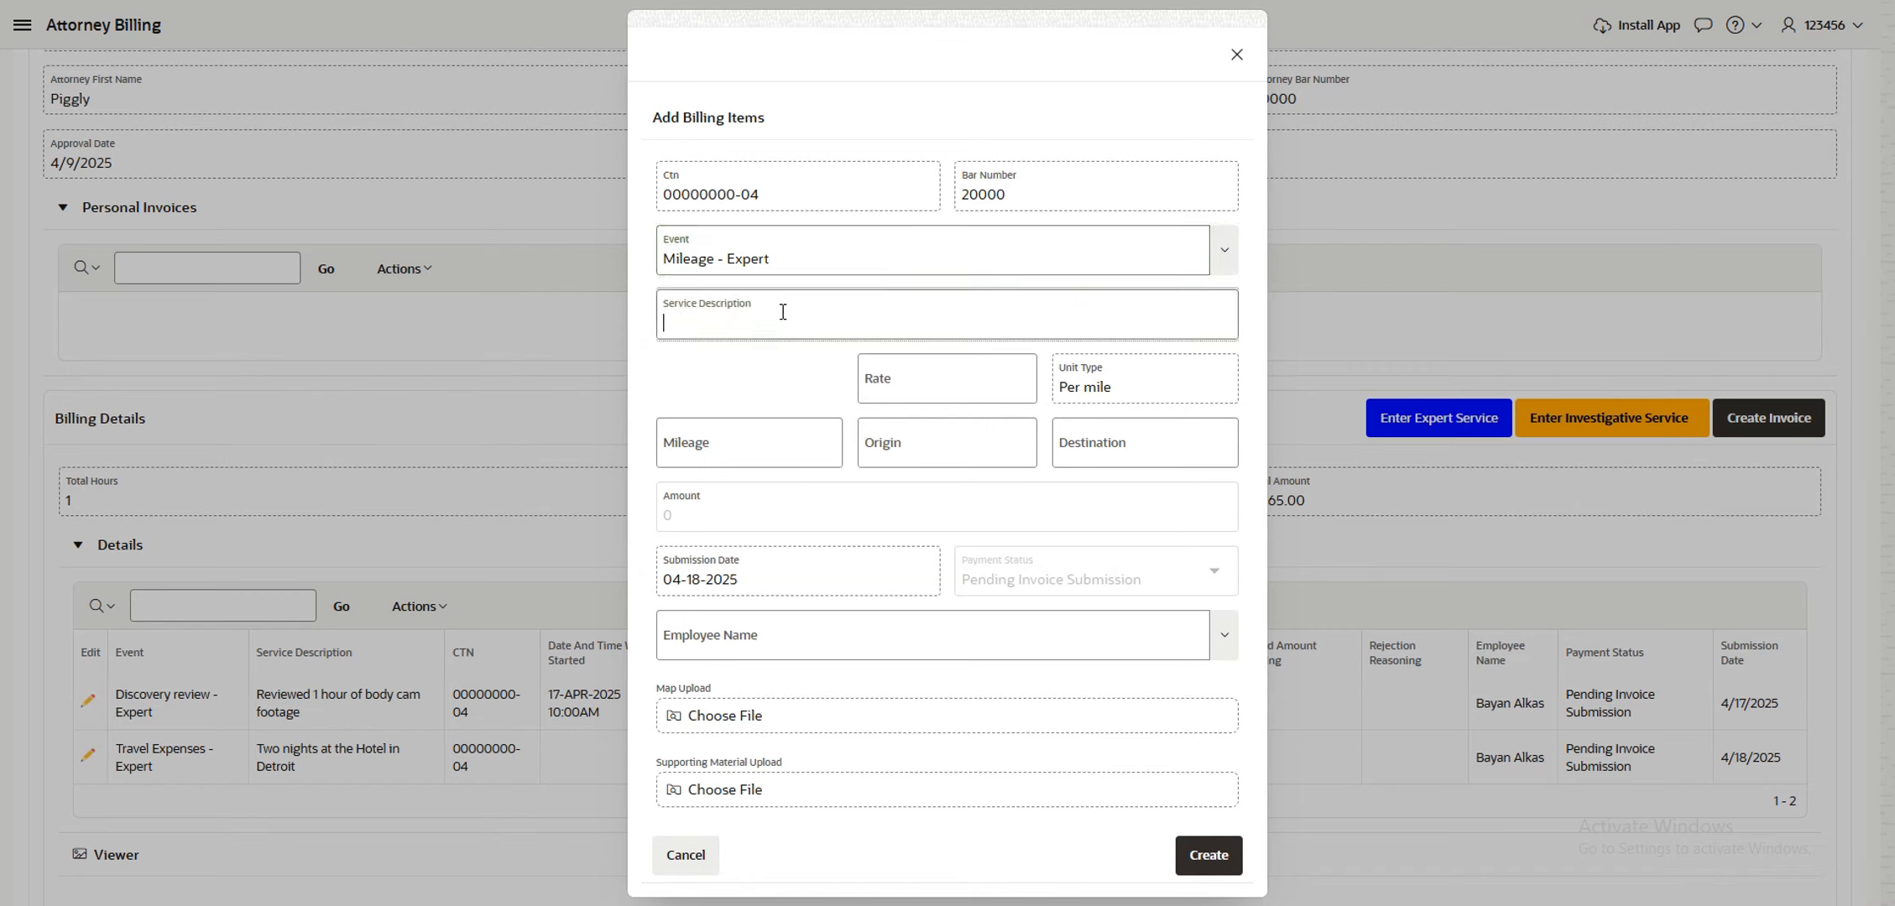
pyautogui.write('1st Street Detroit to Bellamy Correctional Facility')
pyautogui.click(929, 381)
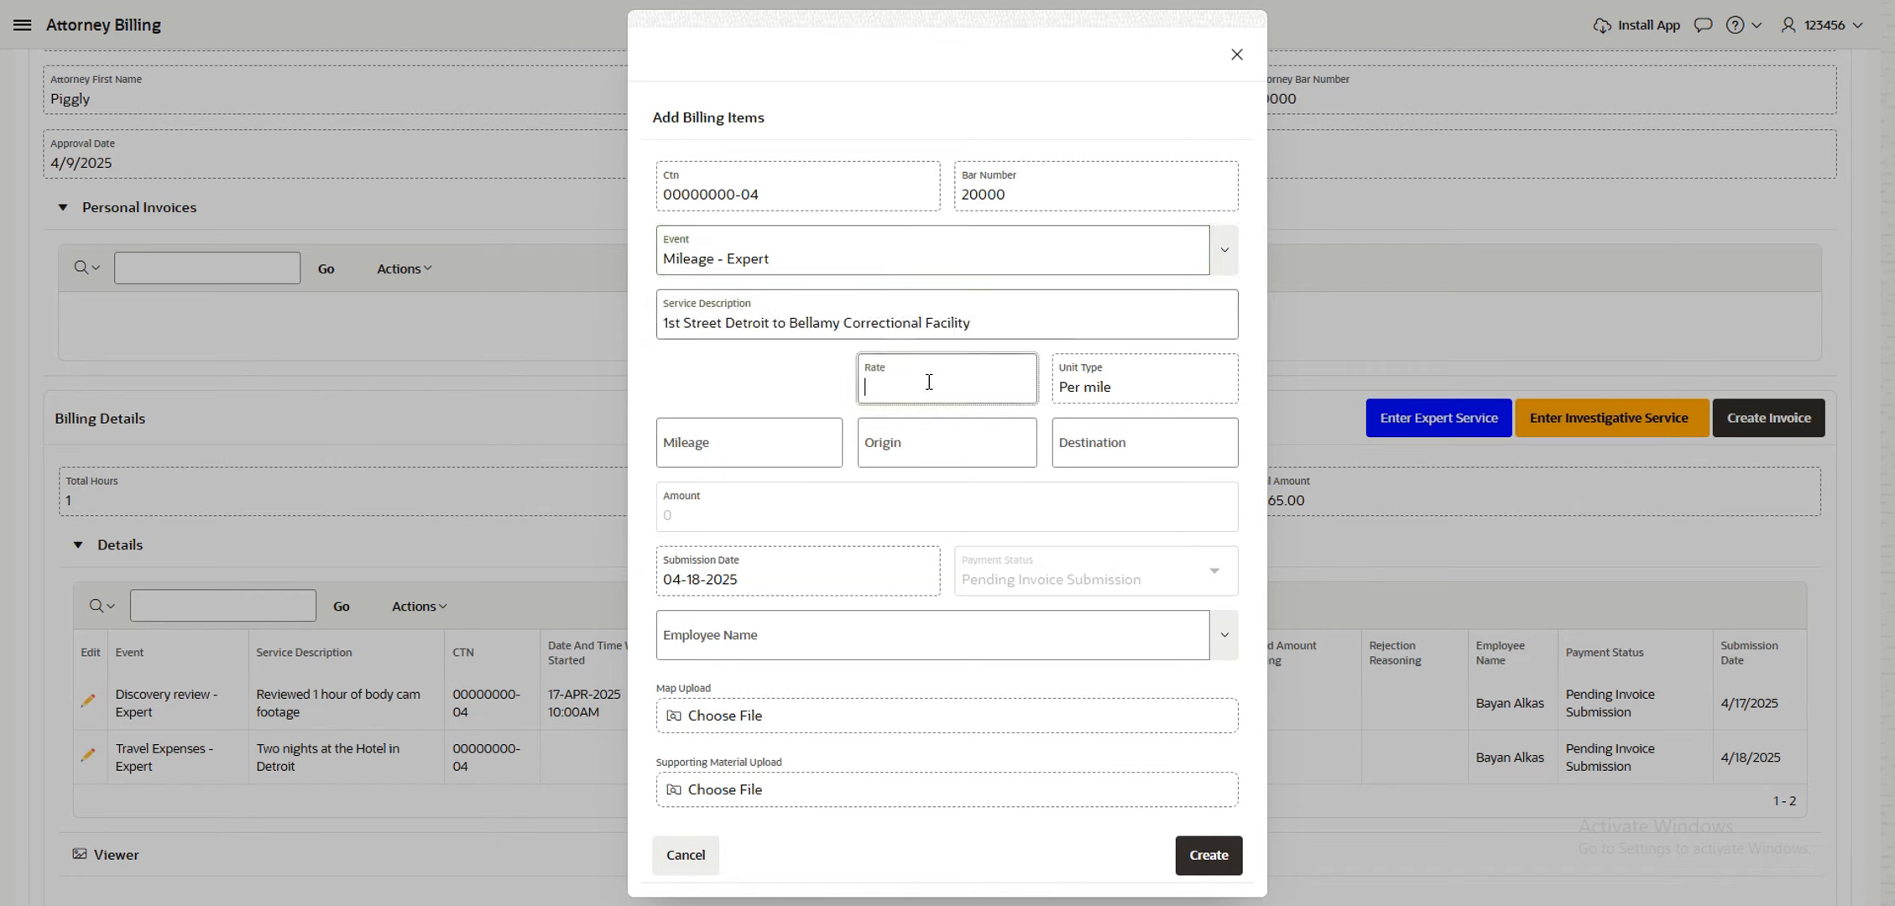
# Set the mileage to 132 with Detroit as the origin and Ionia as the destination
pyautogui.click(762, 447)
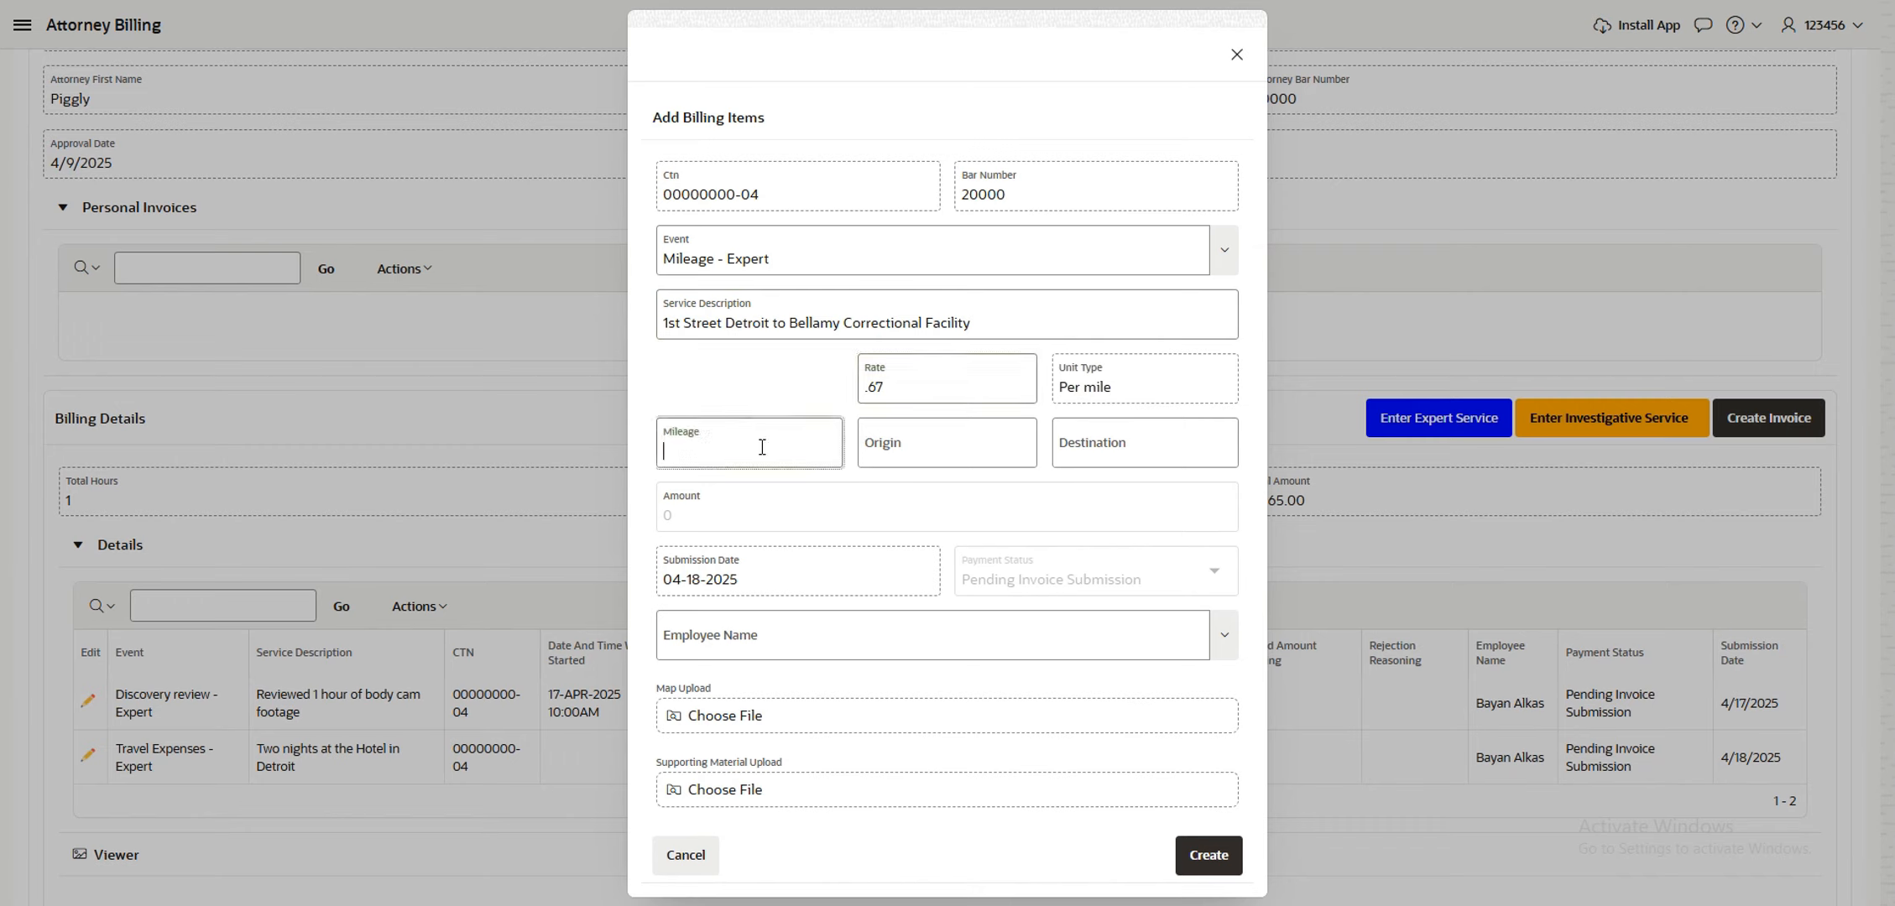
pyautogui.write('132')
pyautogui.press('Tab')
pyautogui.write('Detr')
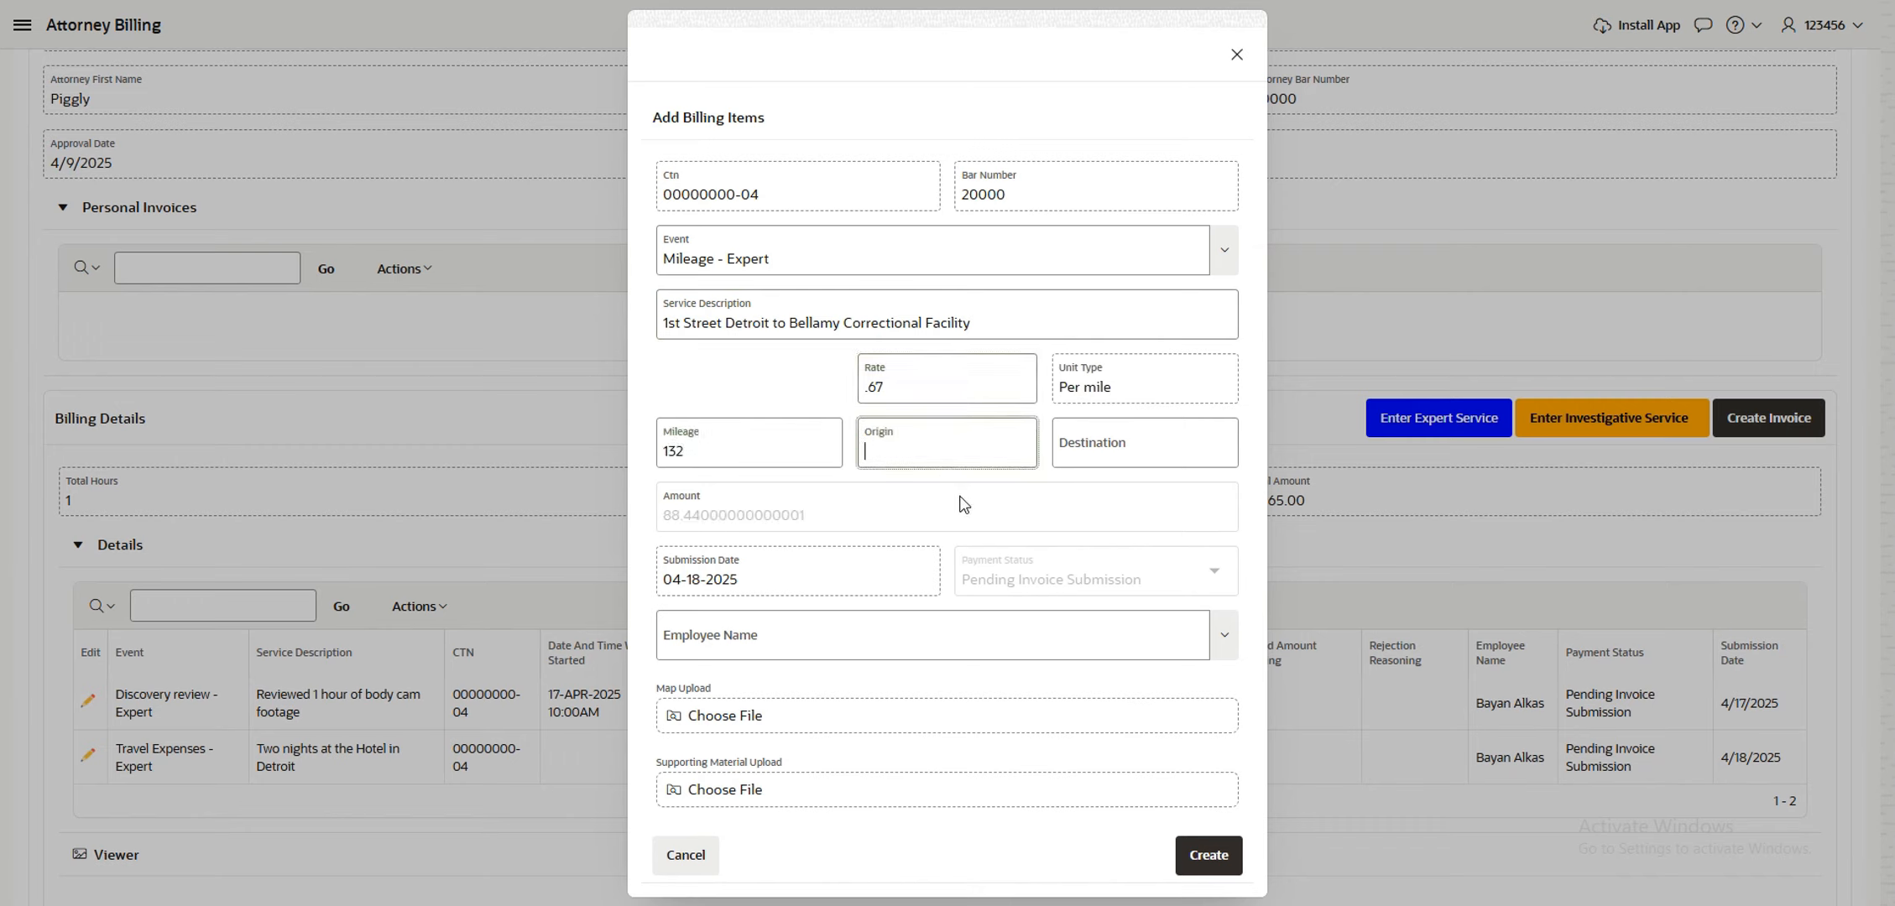
pyautogui.write('oit')
pyautogui.click(1127, 441)
pyautogui.write('Ionia')
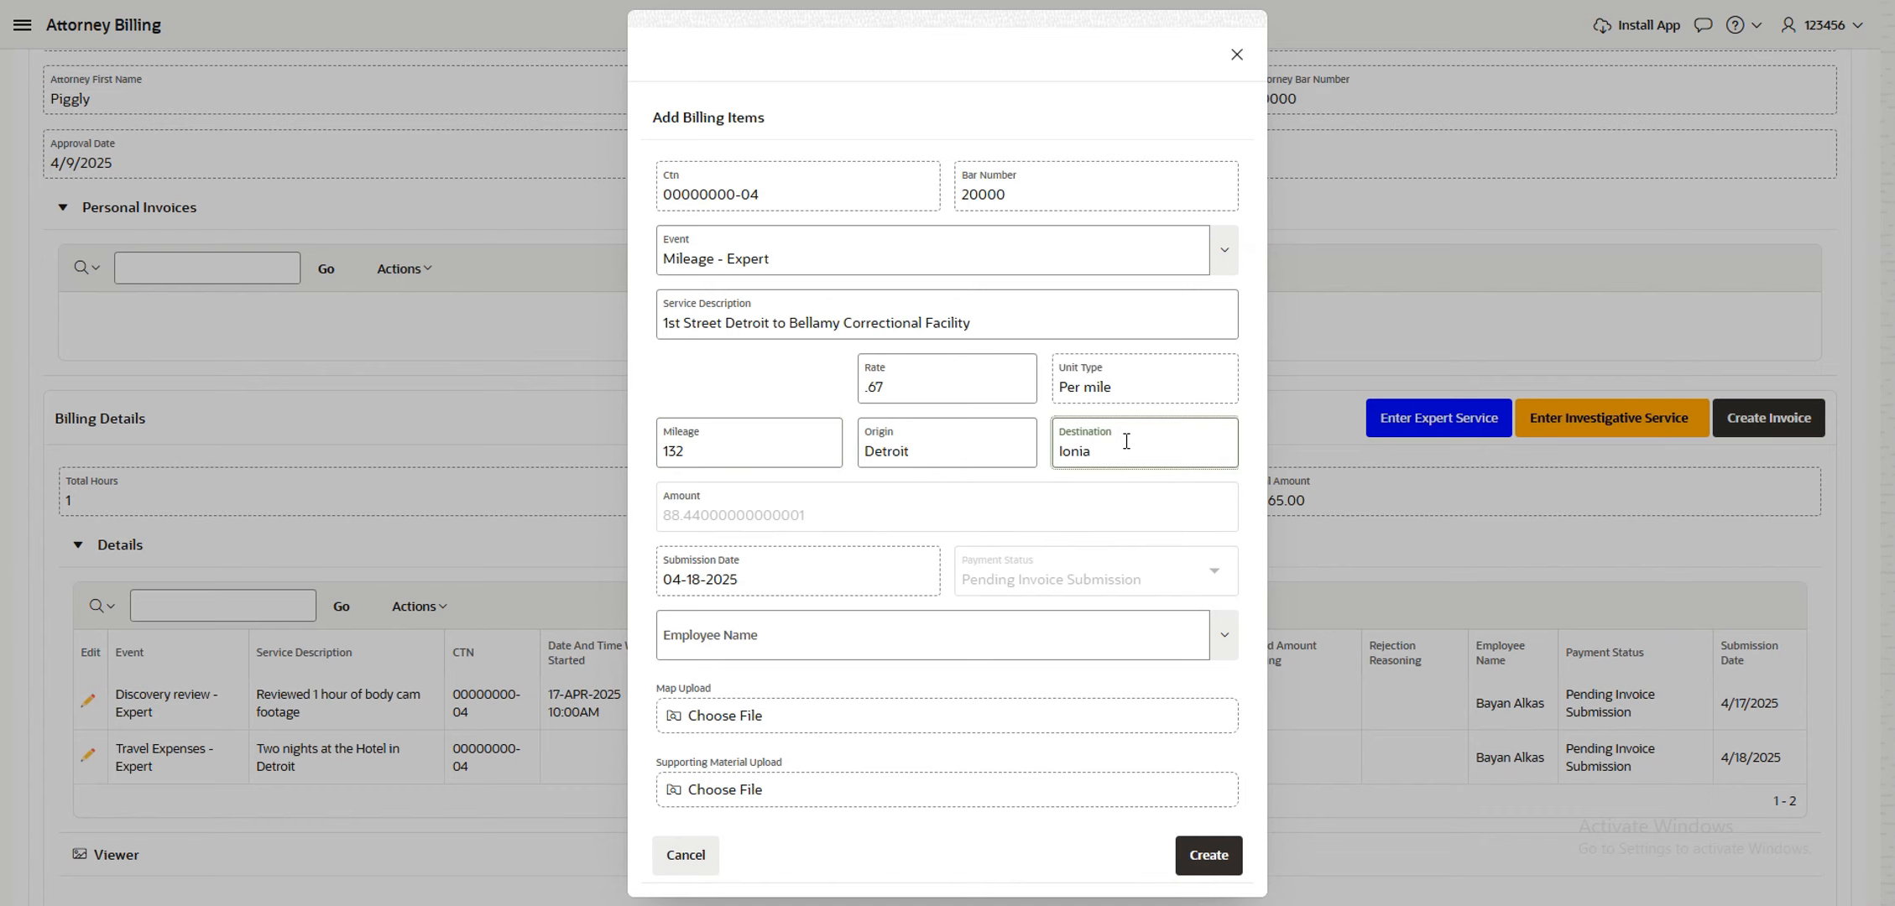
# Choose the expert's employee name for the mileage item and attach the Sample Map 1 PDF as its map
pyautogui.click(1225, 635)
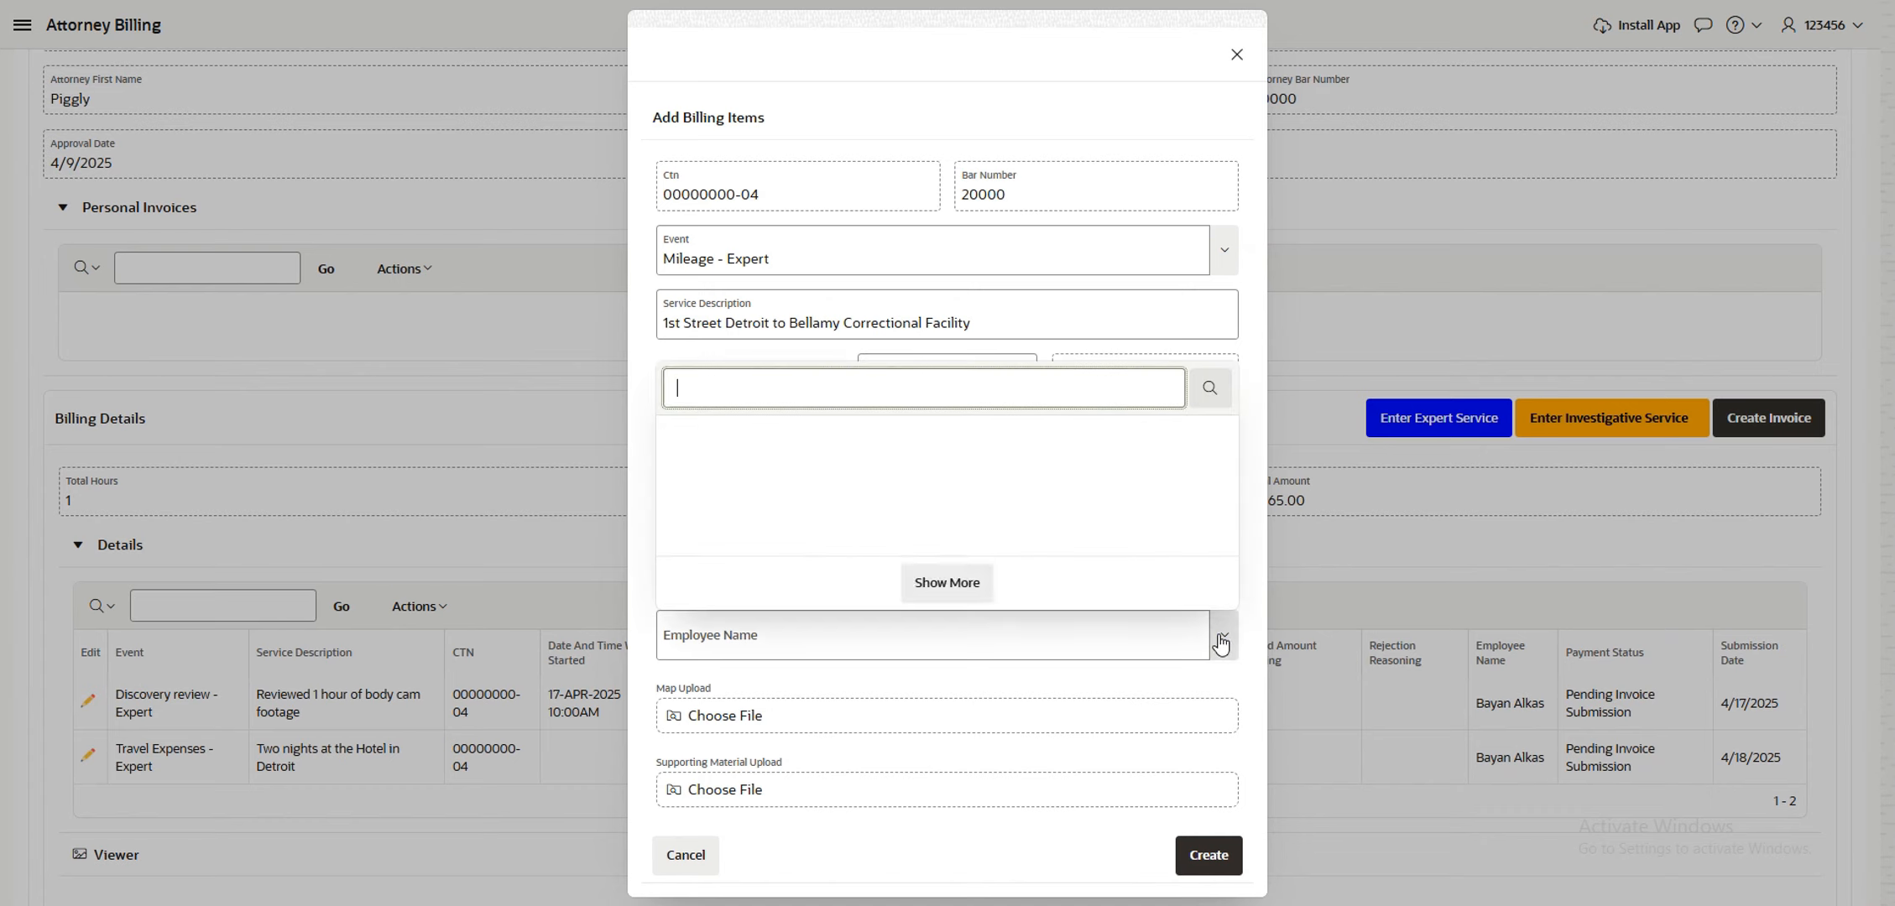
pyautogui.click(856, 443)
pyautogui.click(728, 718)
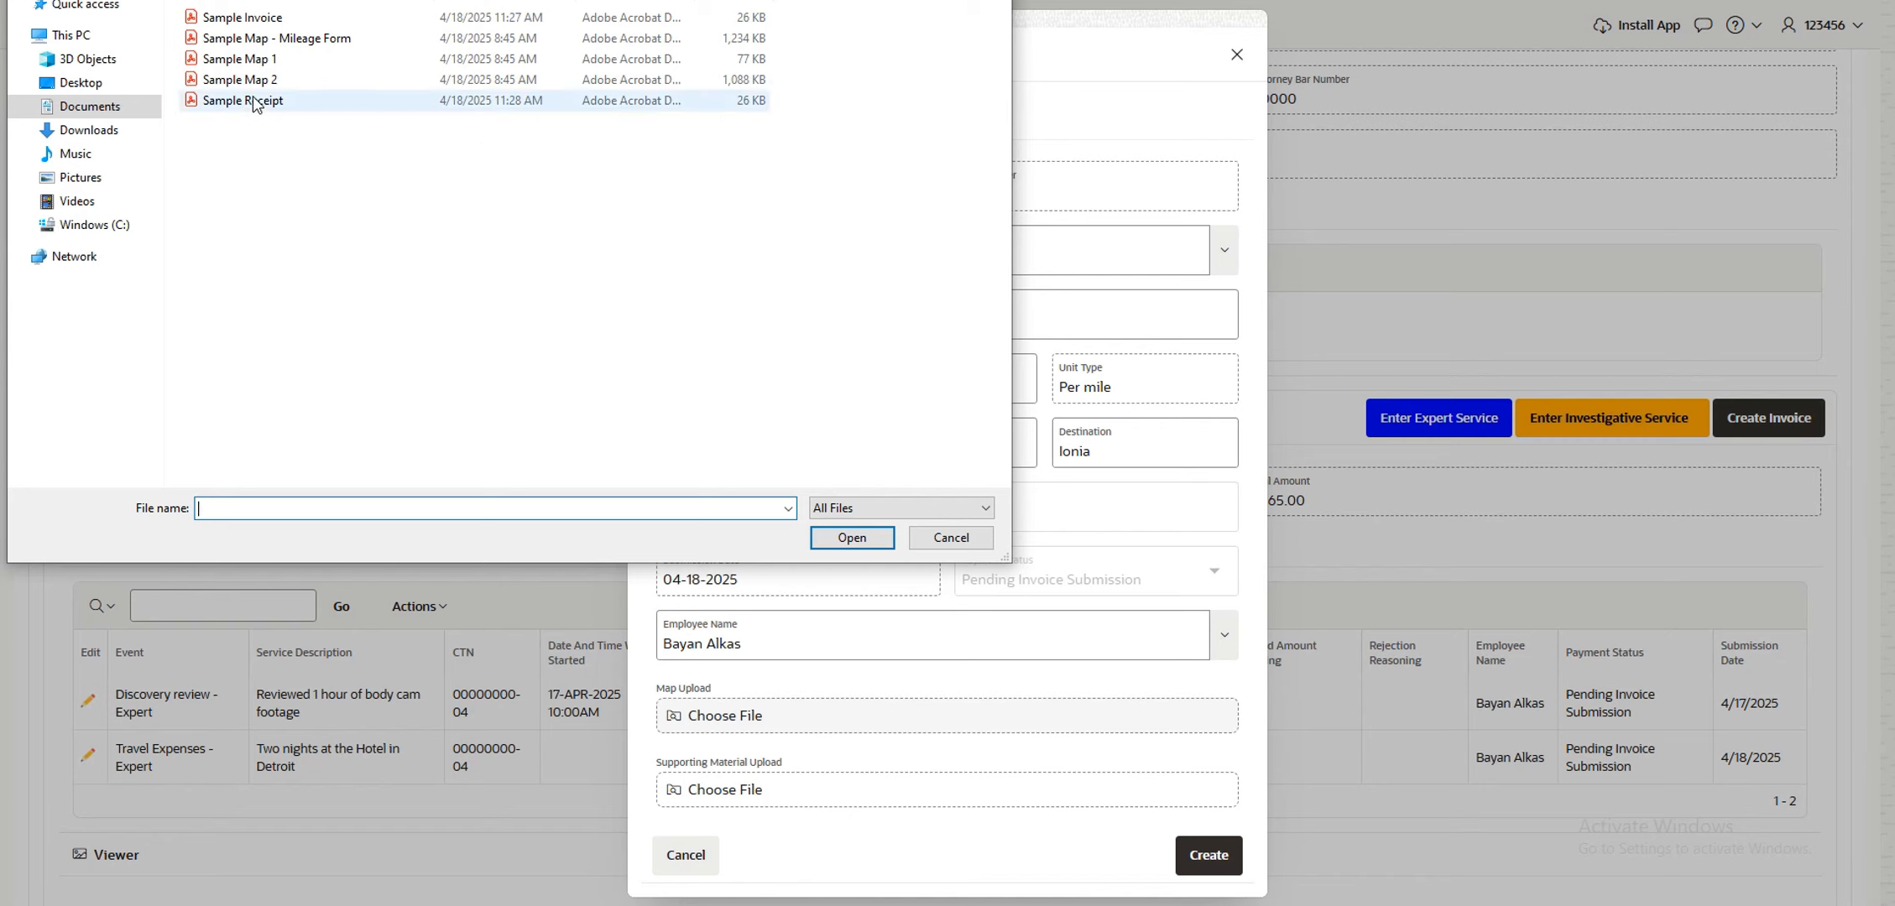
pyautogui.click(266, 65)
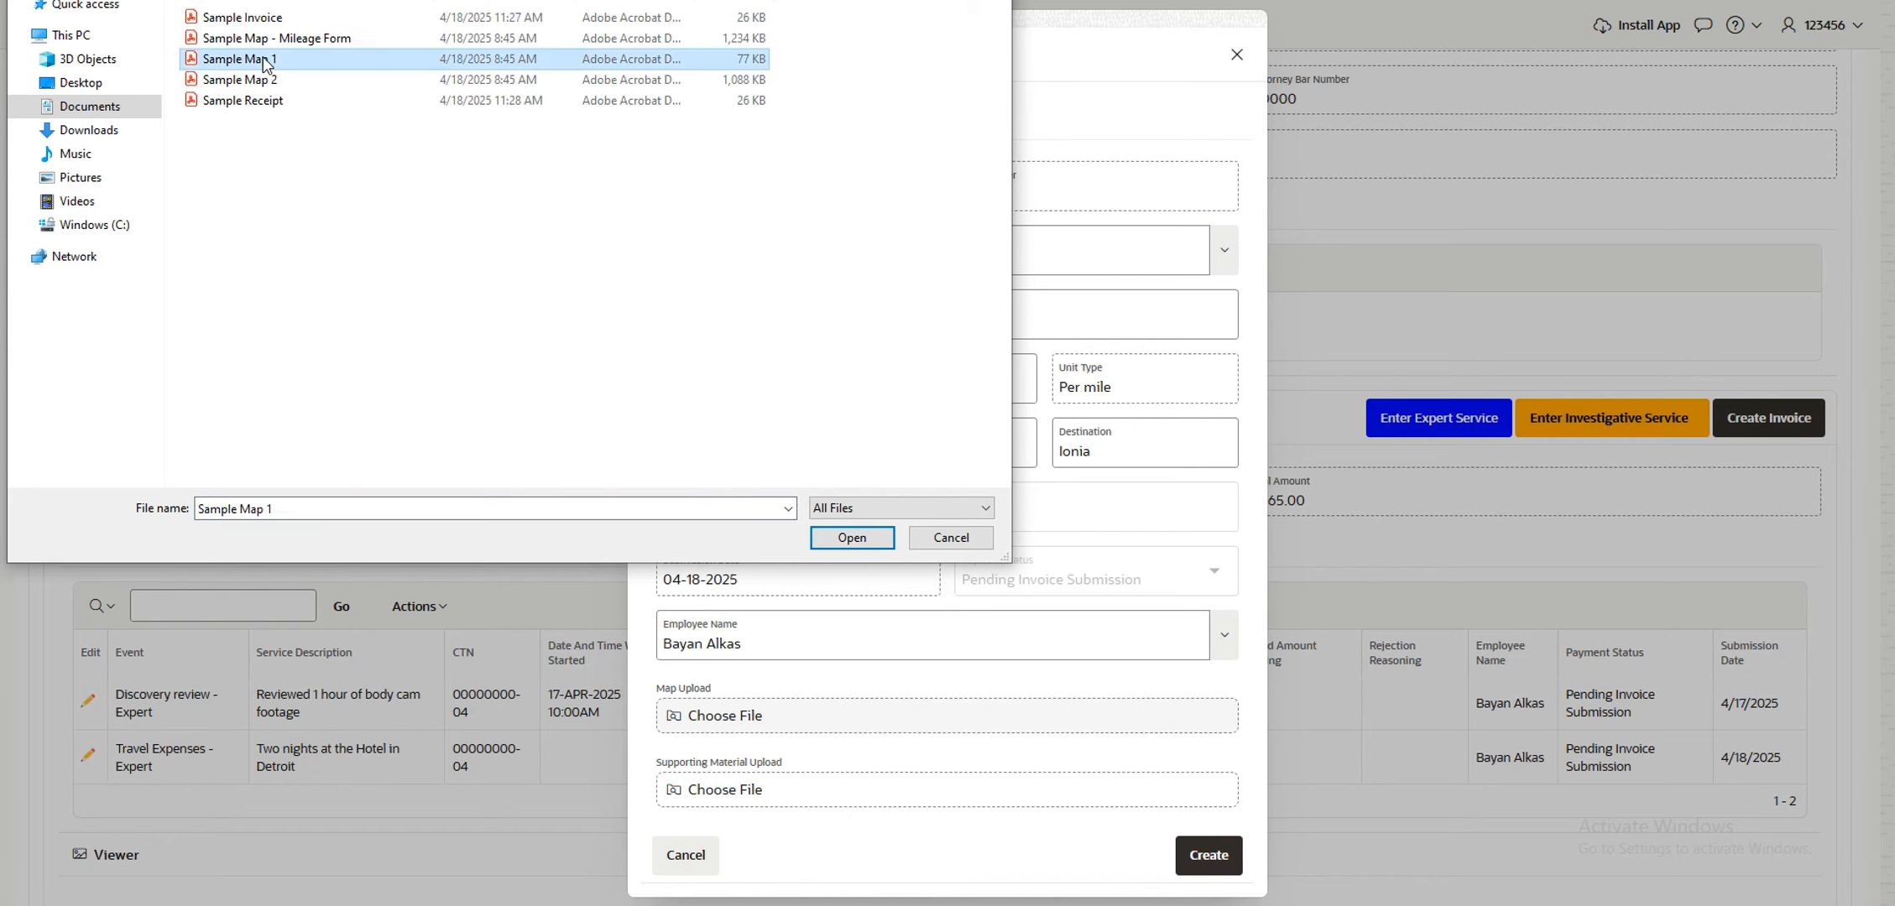
pyautogui.click(850, 538)
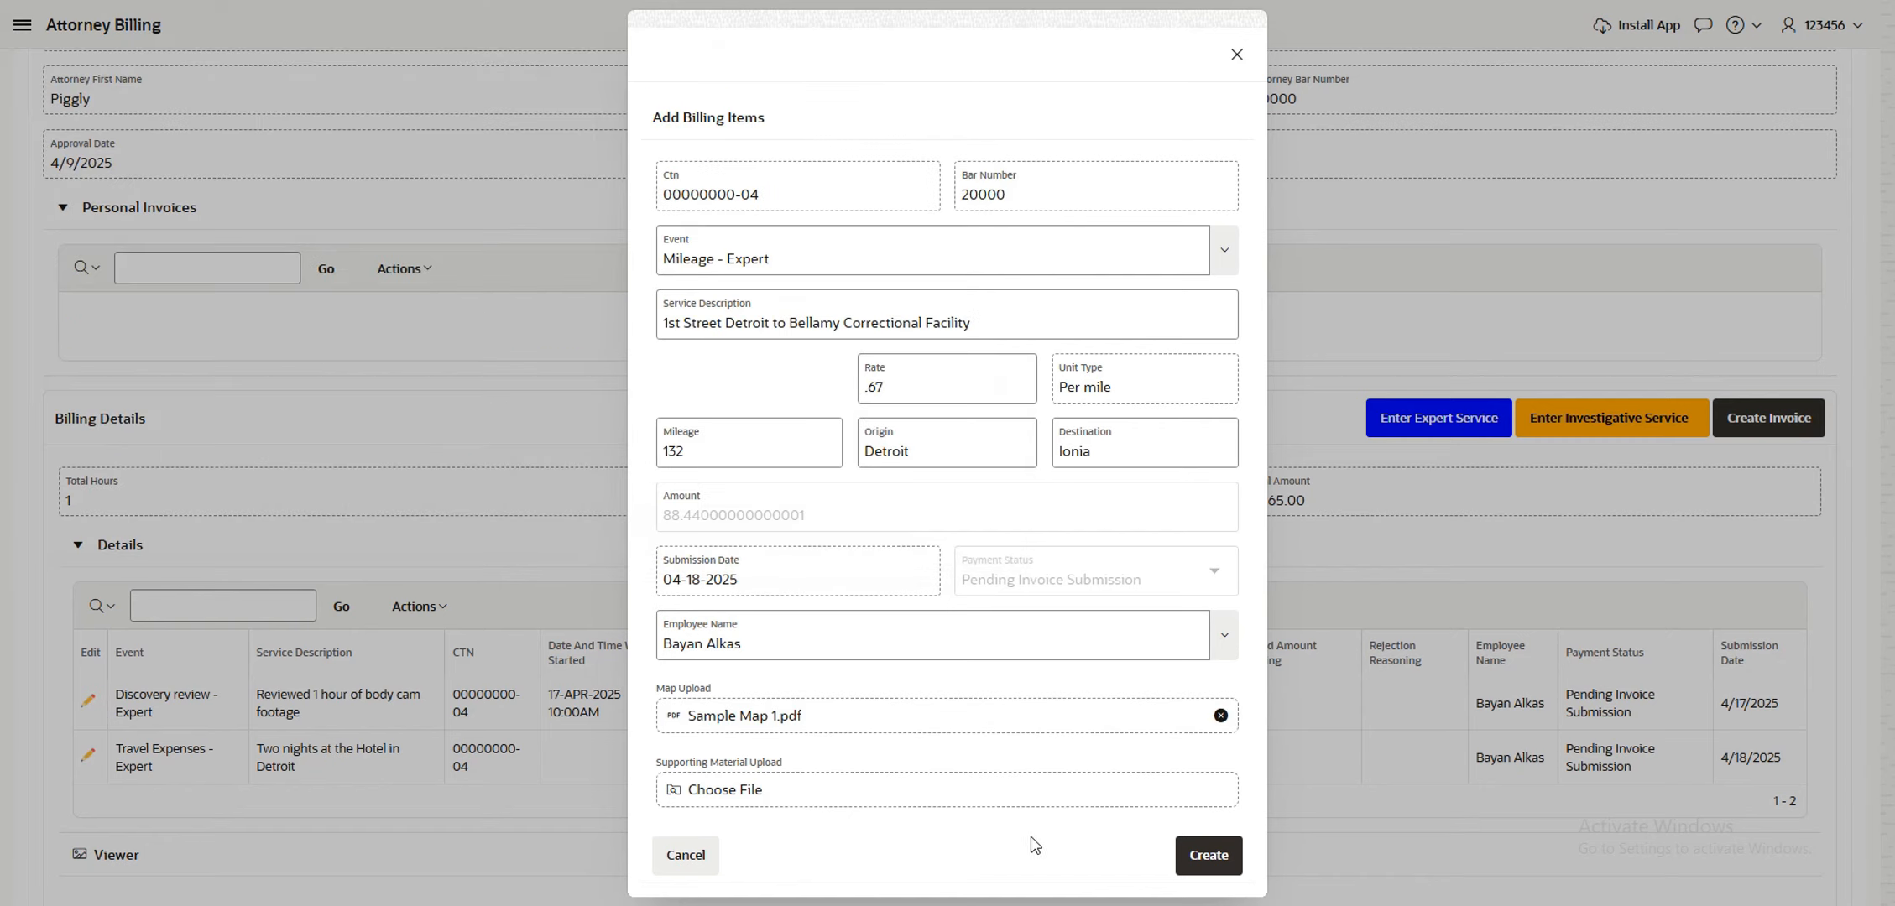
# Attach the Sample Map - Mileage Form PDF as supporting material and create the mileage billing item
pyautogui.click(719, 790)
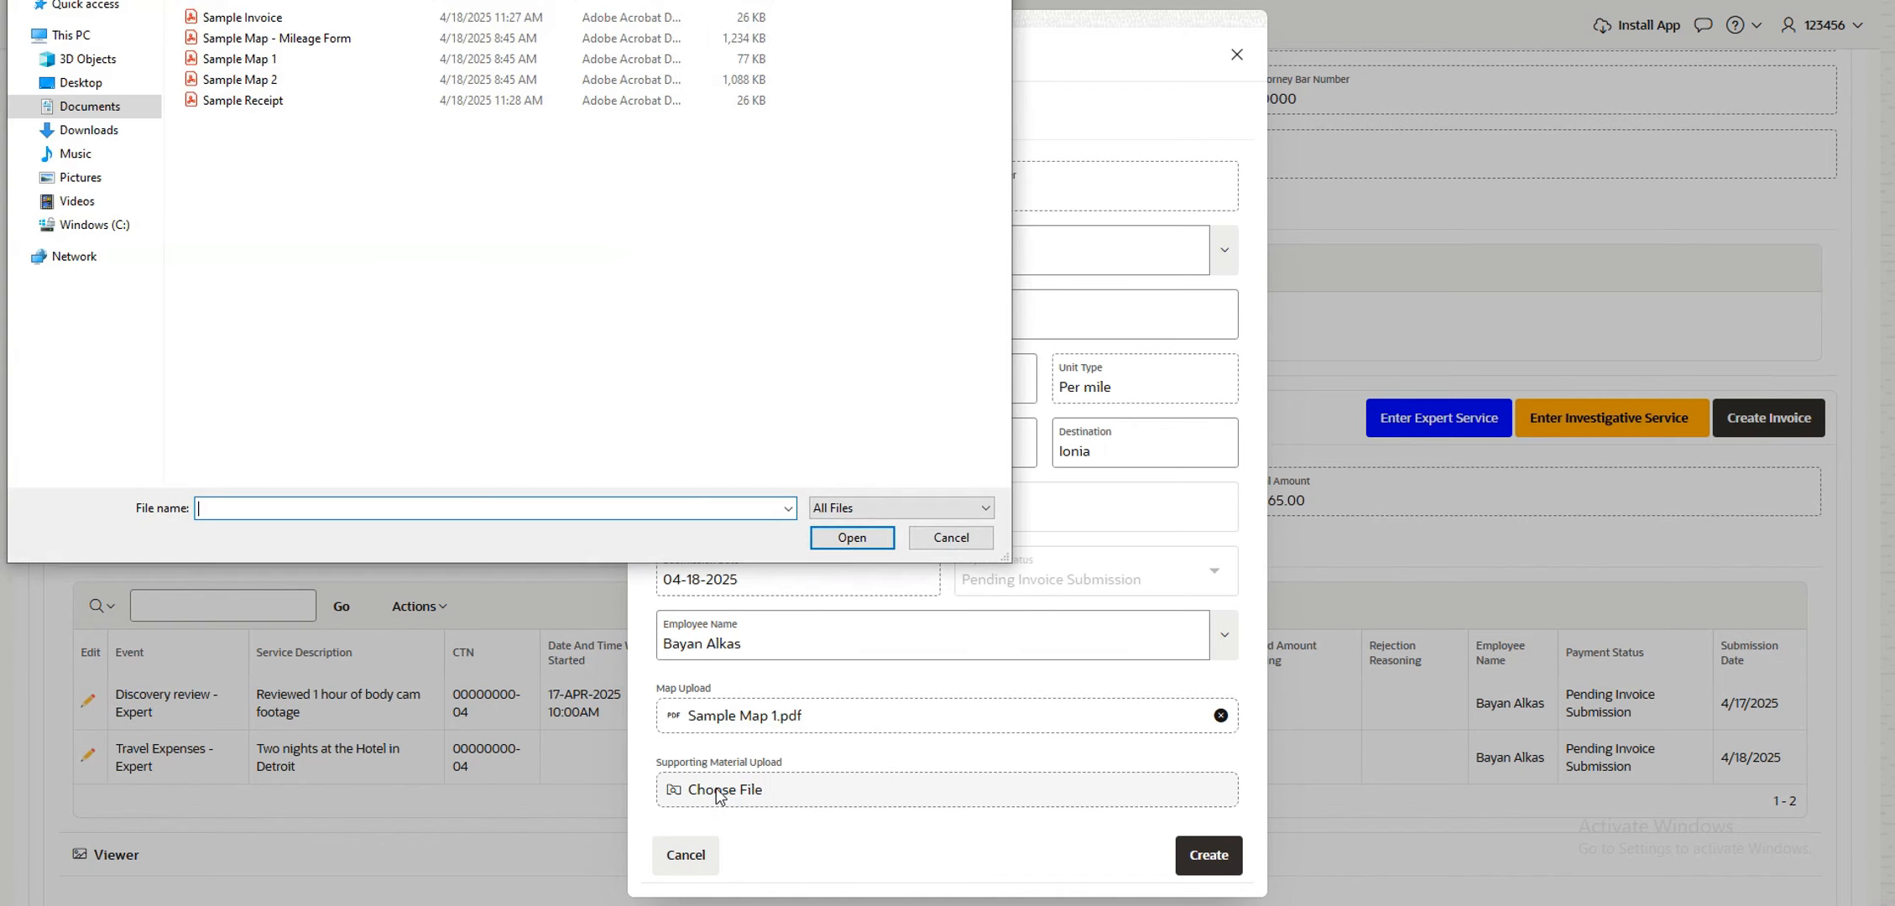
pyautogui.click(319, 39)
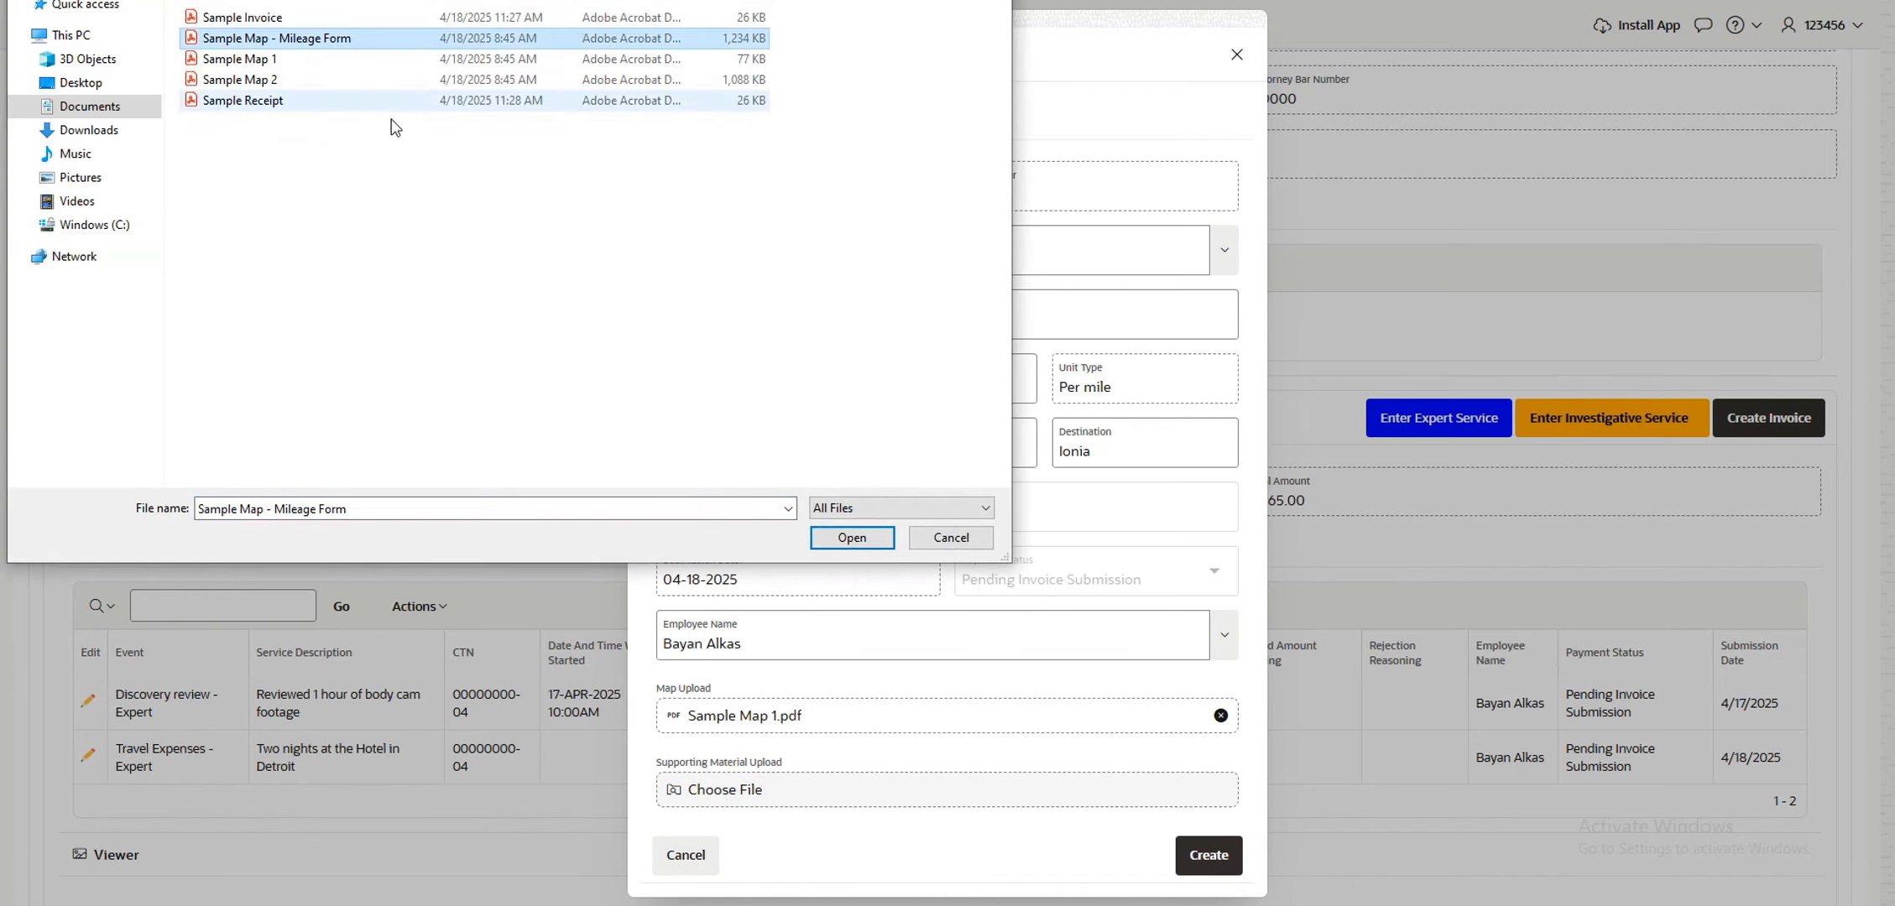
pyautogui.click(852, 538)
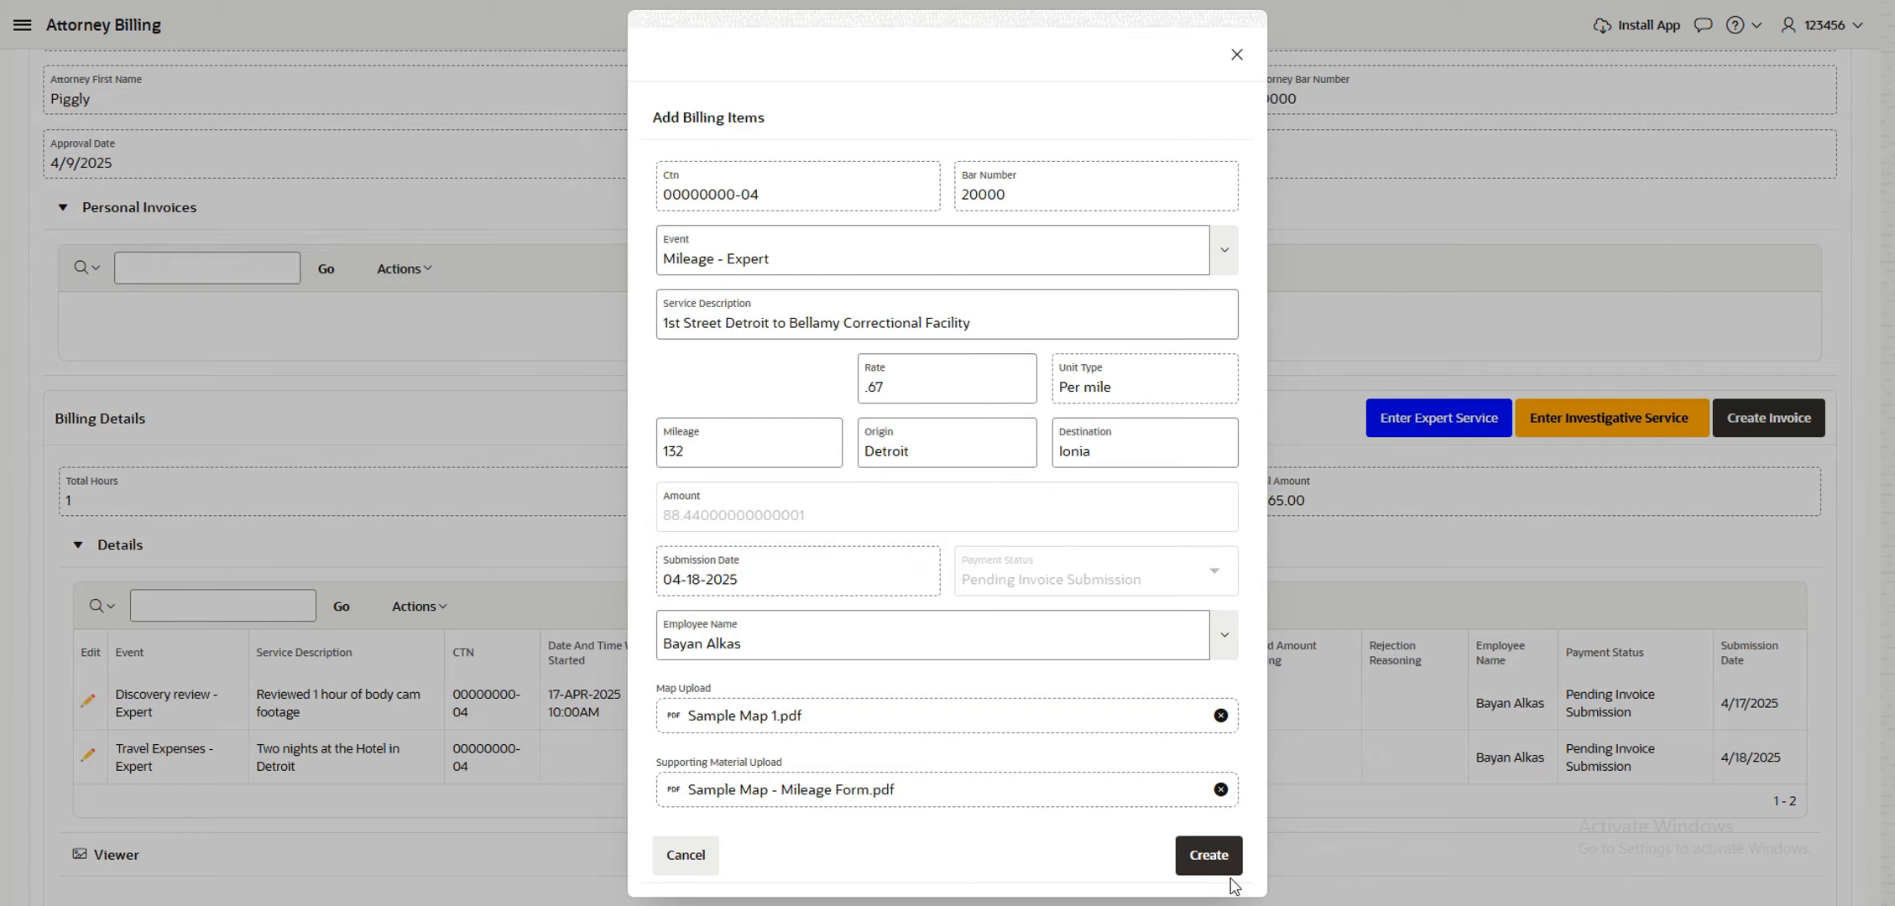
pyautogui.click(1216, 858)
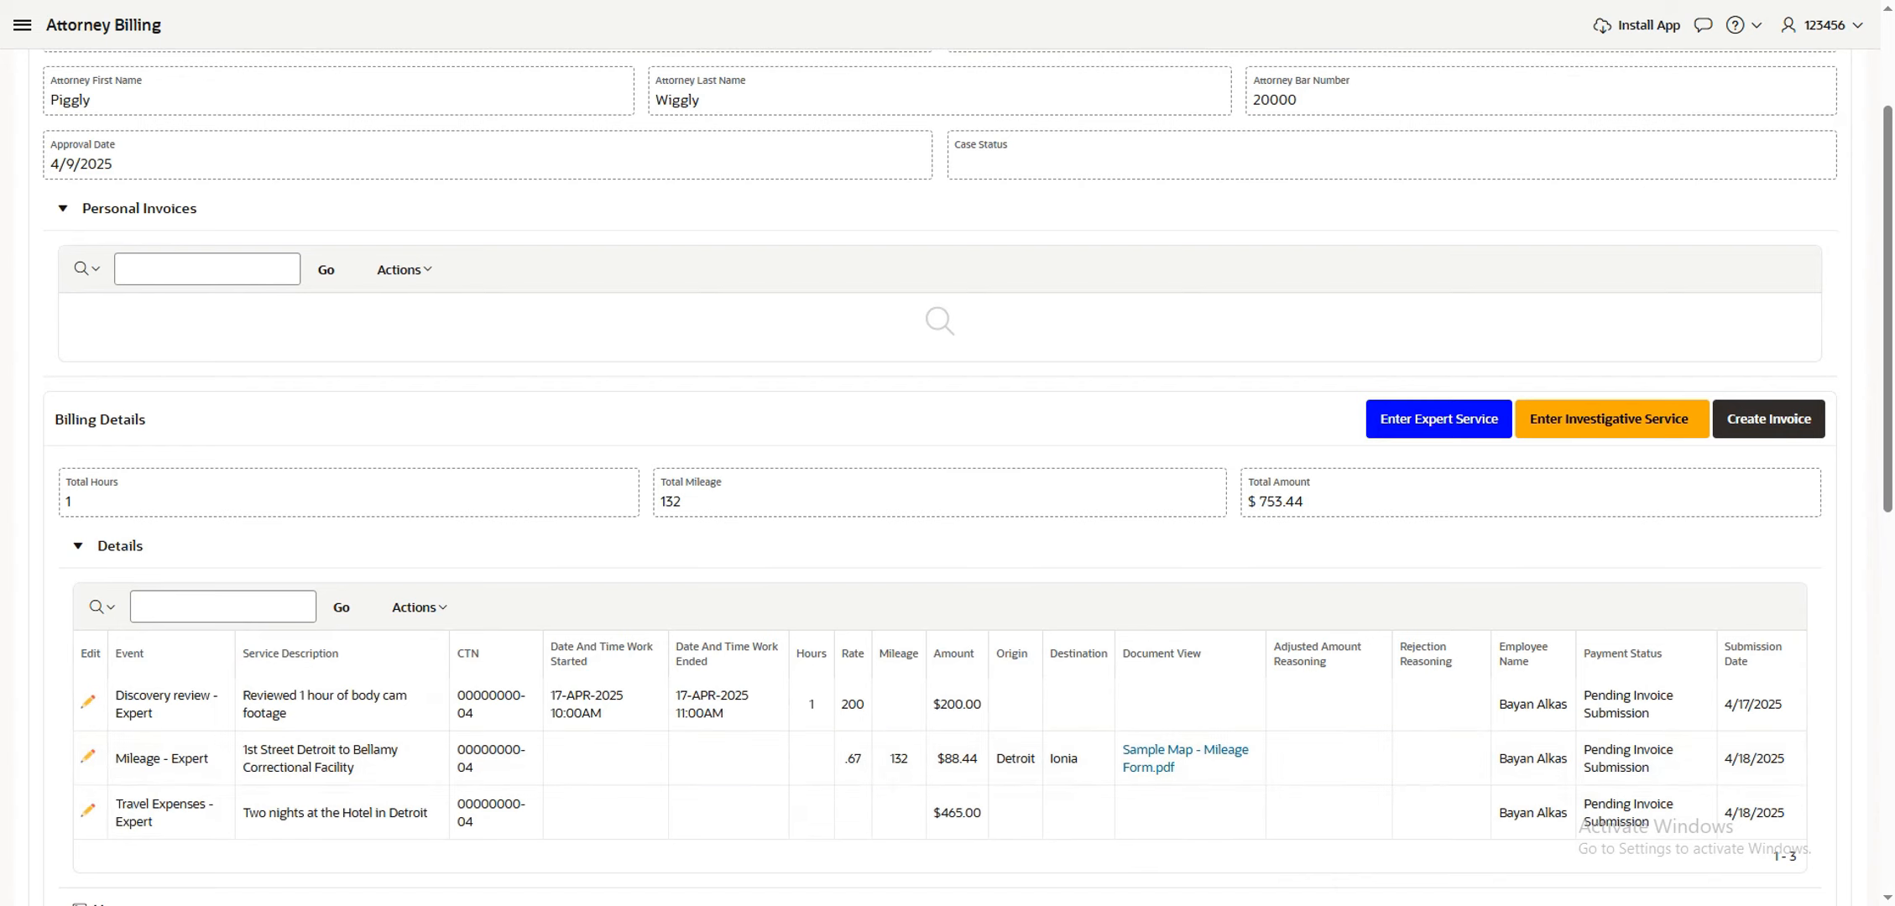
# Upload the Sample Invoice PDF as the case's personal invoice
pyautogui.scroll(-1, 967, 835)
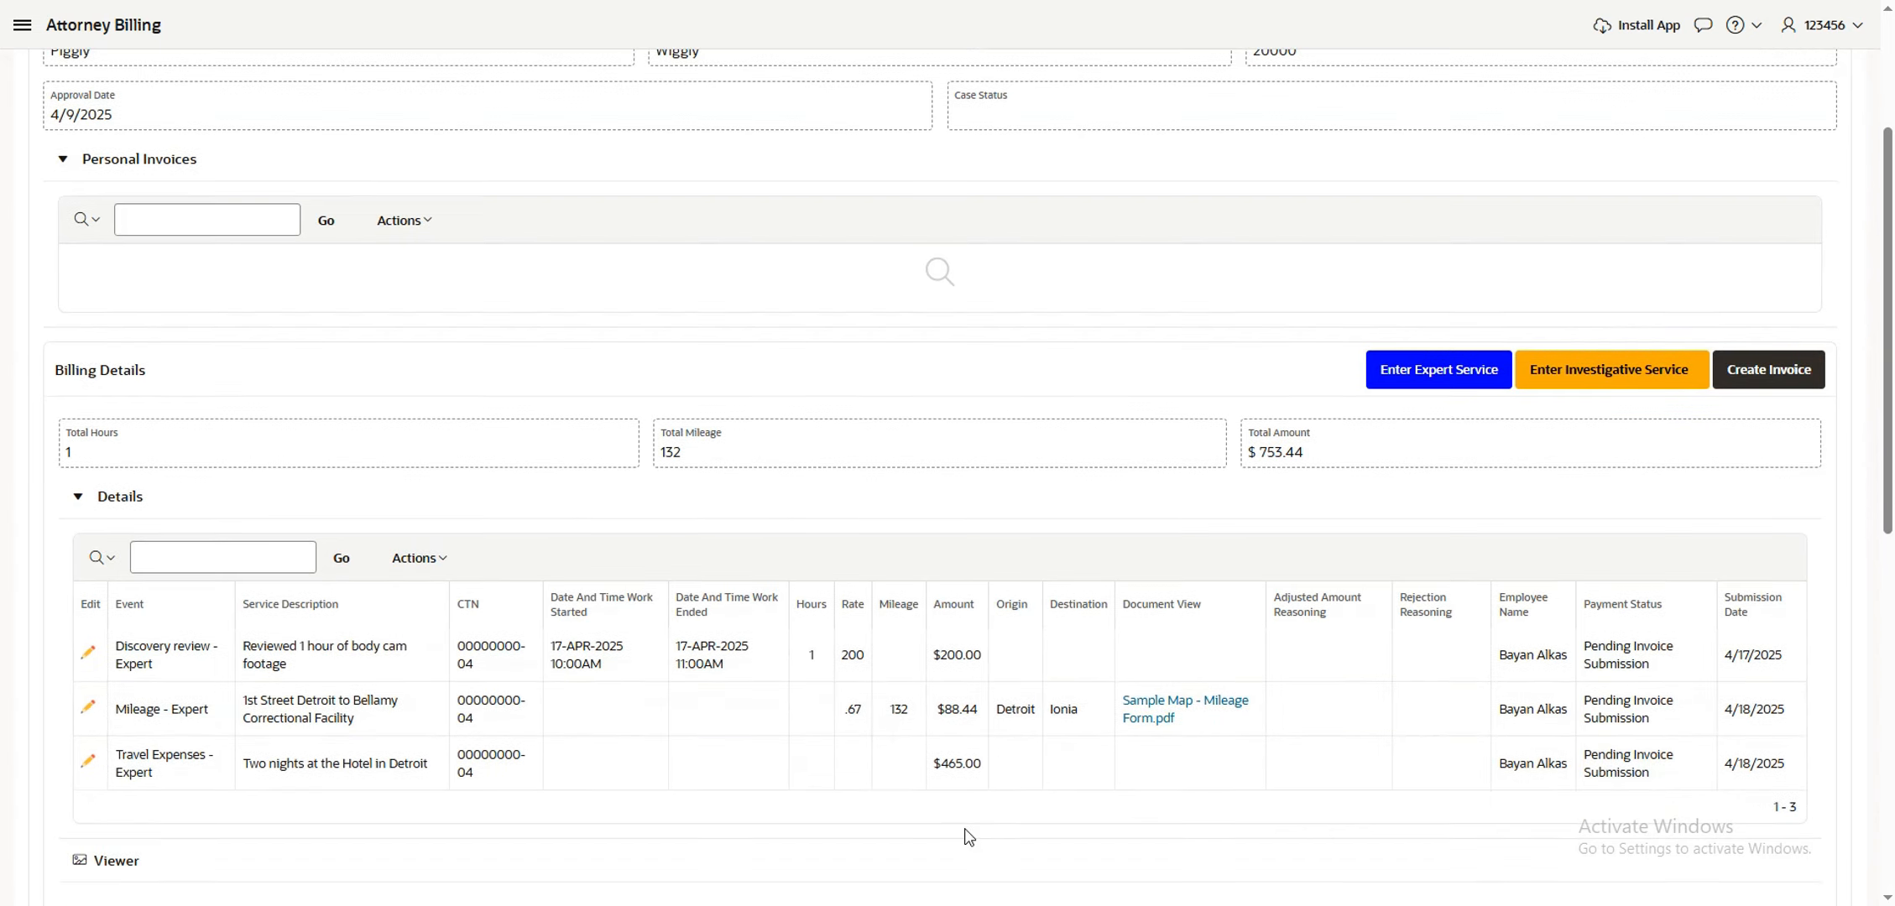
pyautogui.scroll(3, 964, 829)
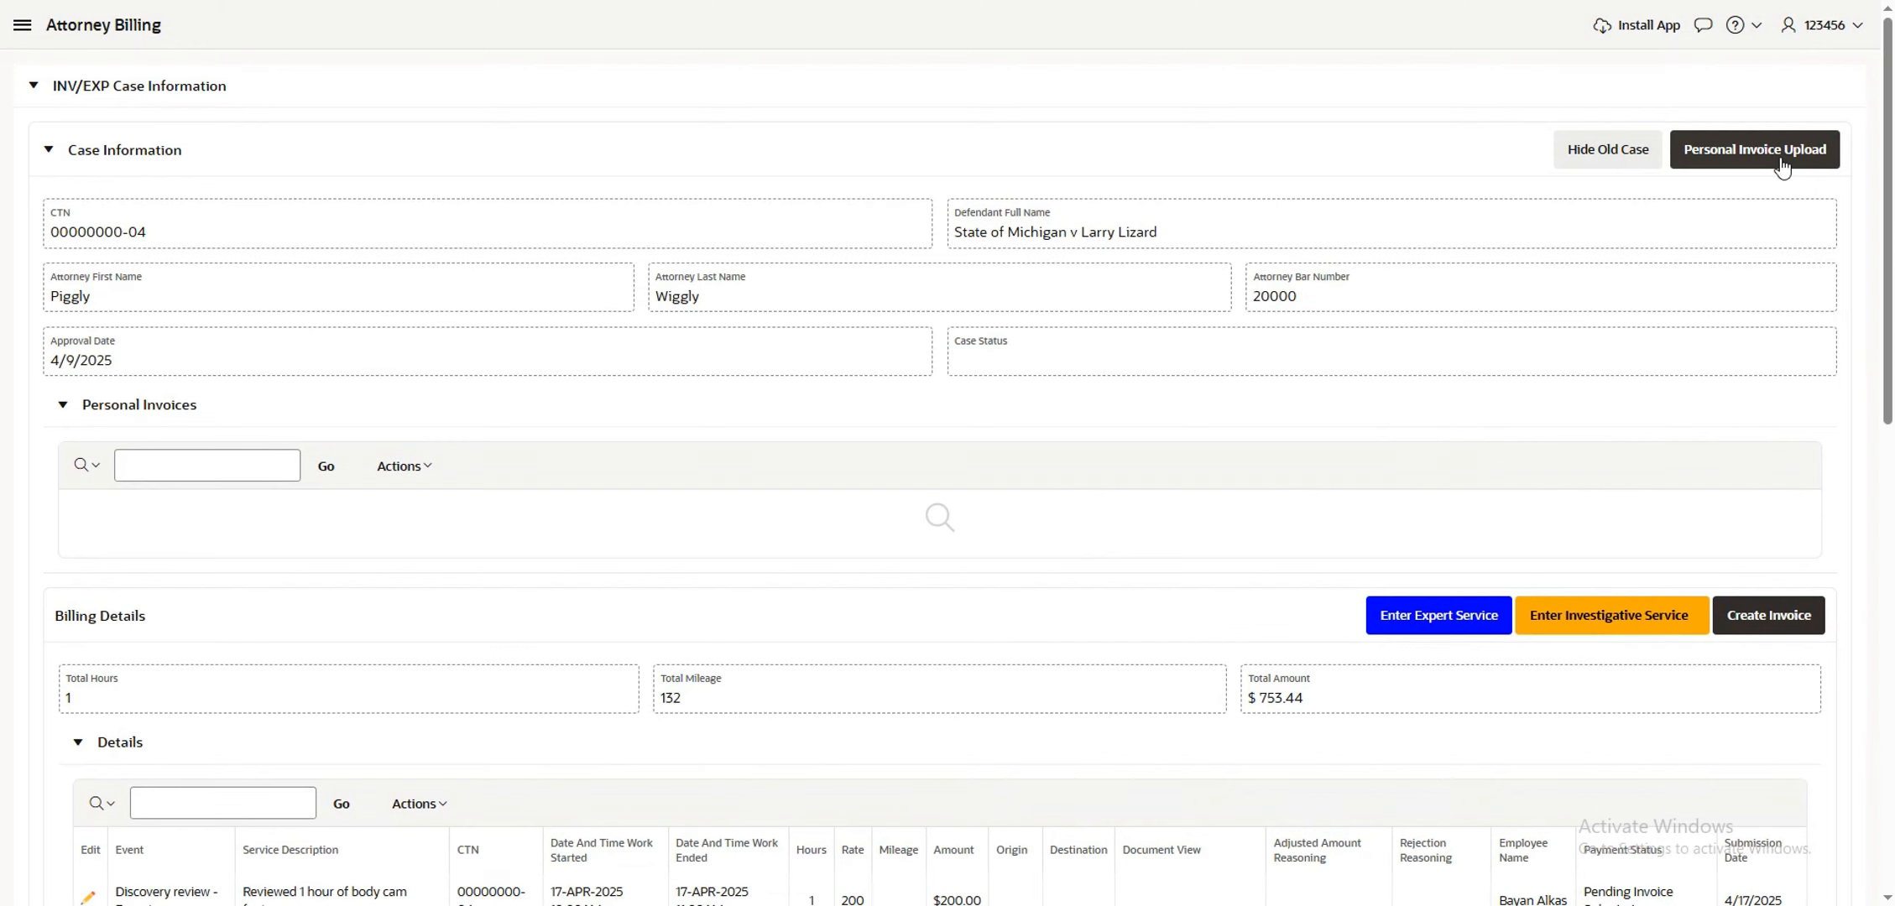
pyautogui.click(1782, 167)
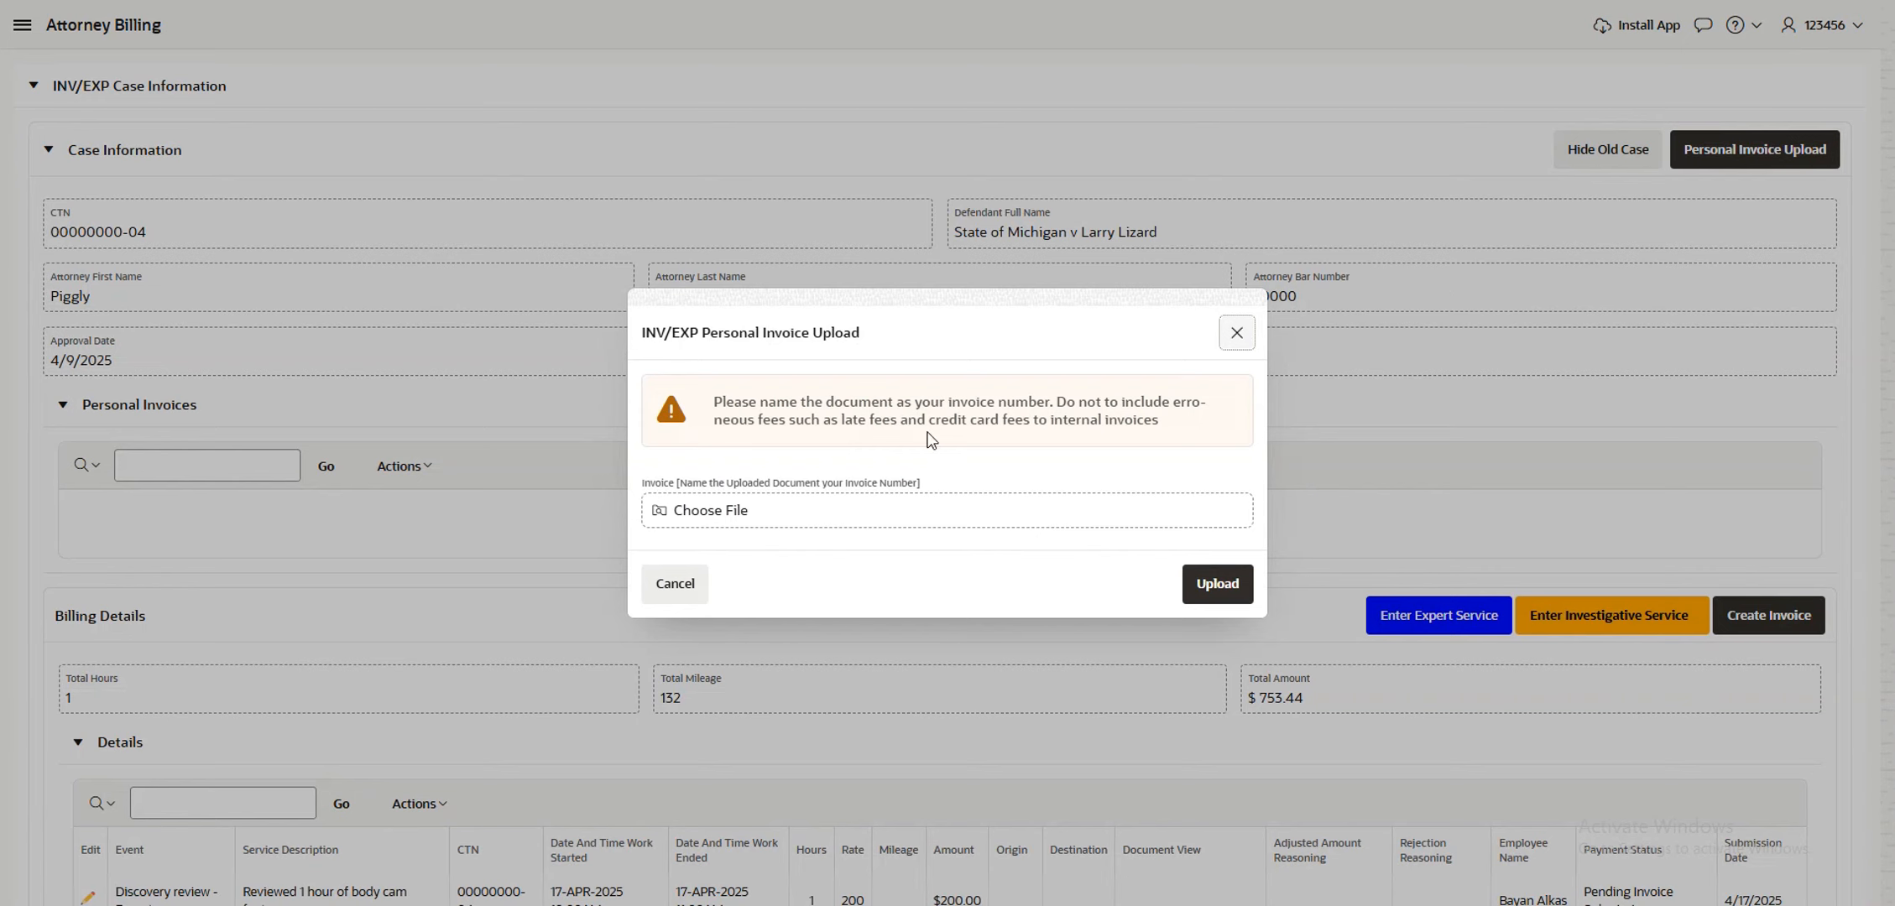
pyautogui.click(764, 513)
pyautogui.click(264, 16)
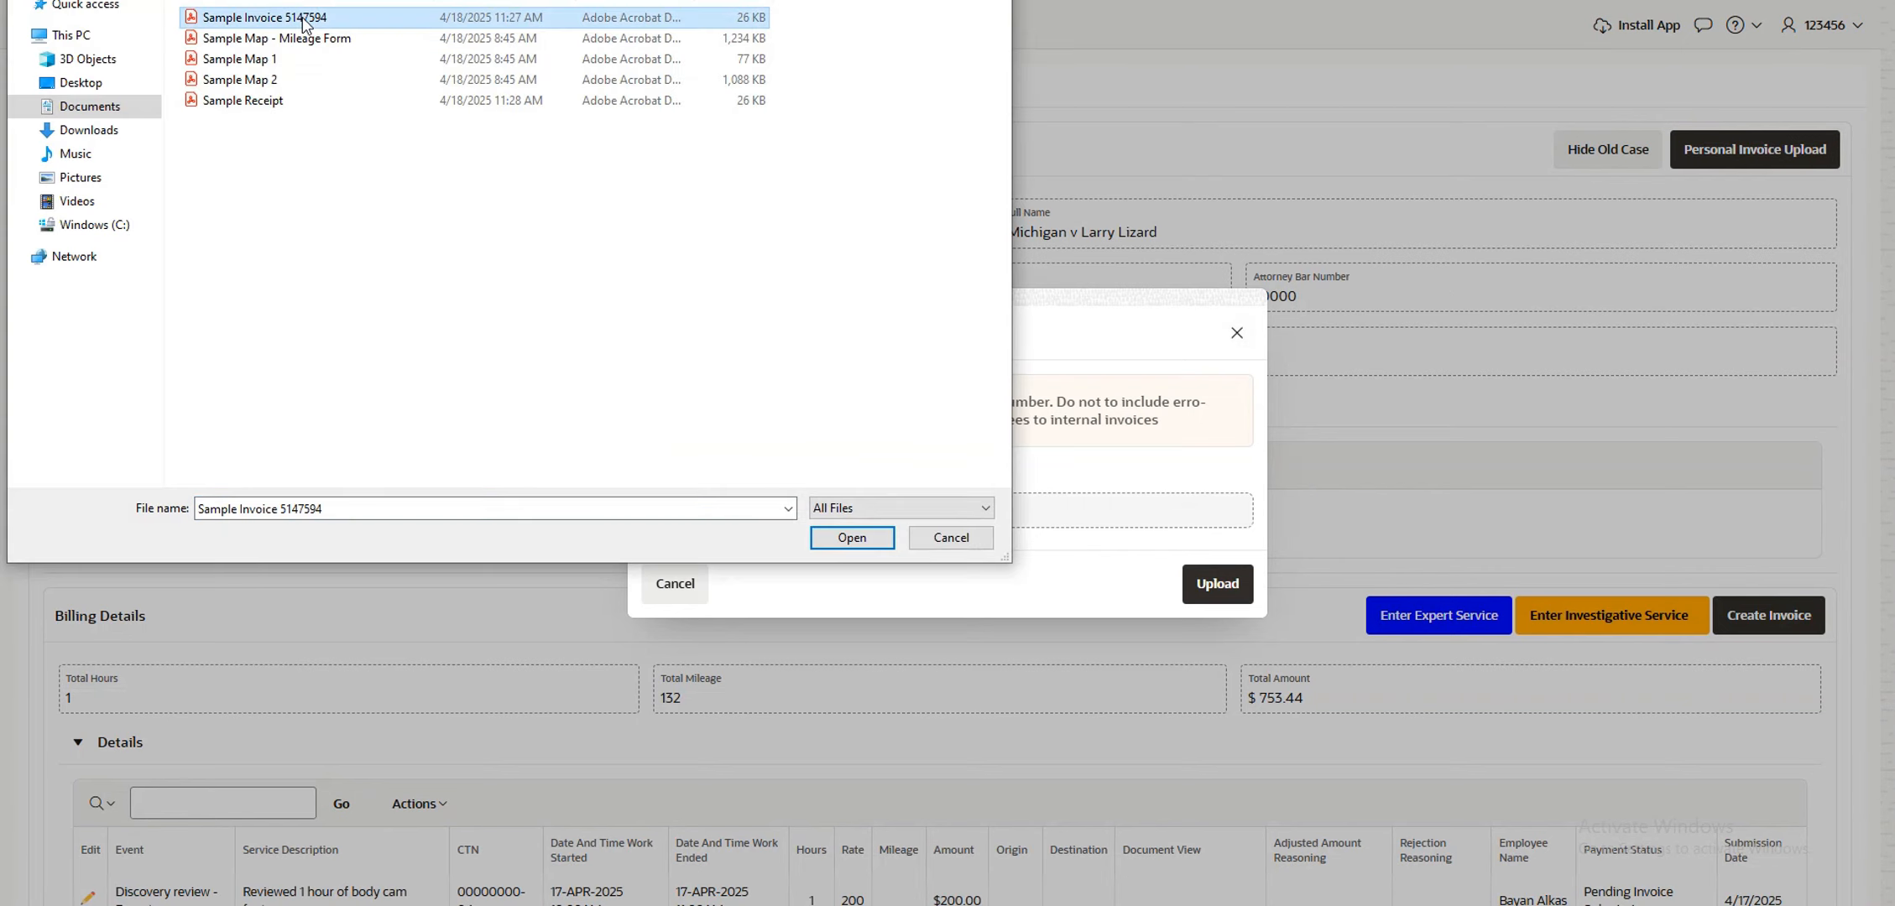
pyautogui.click(835, 538)
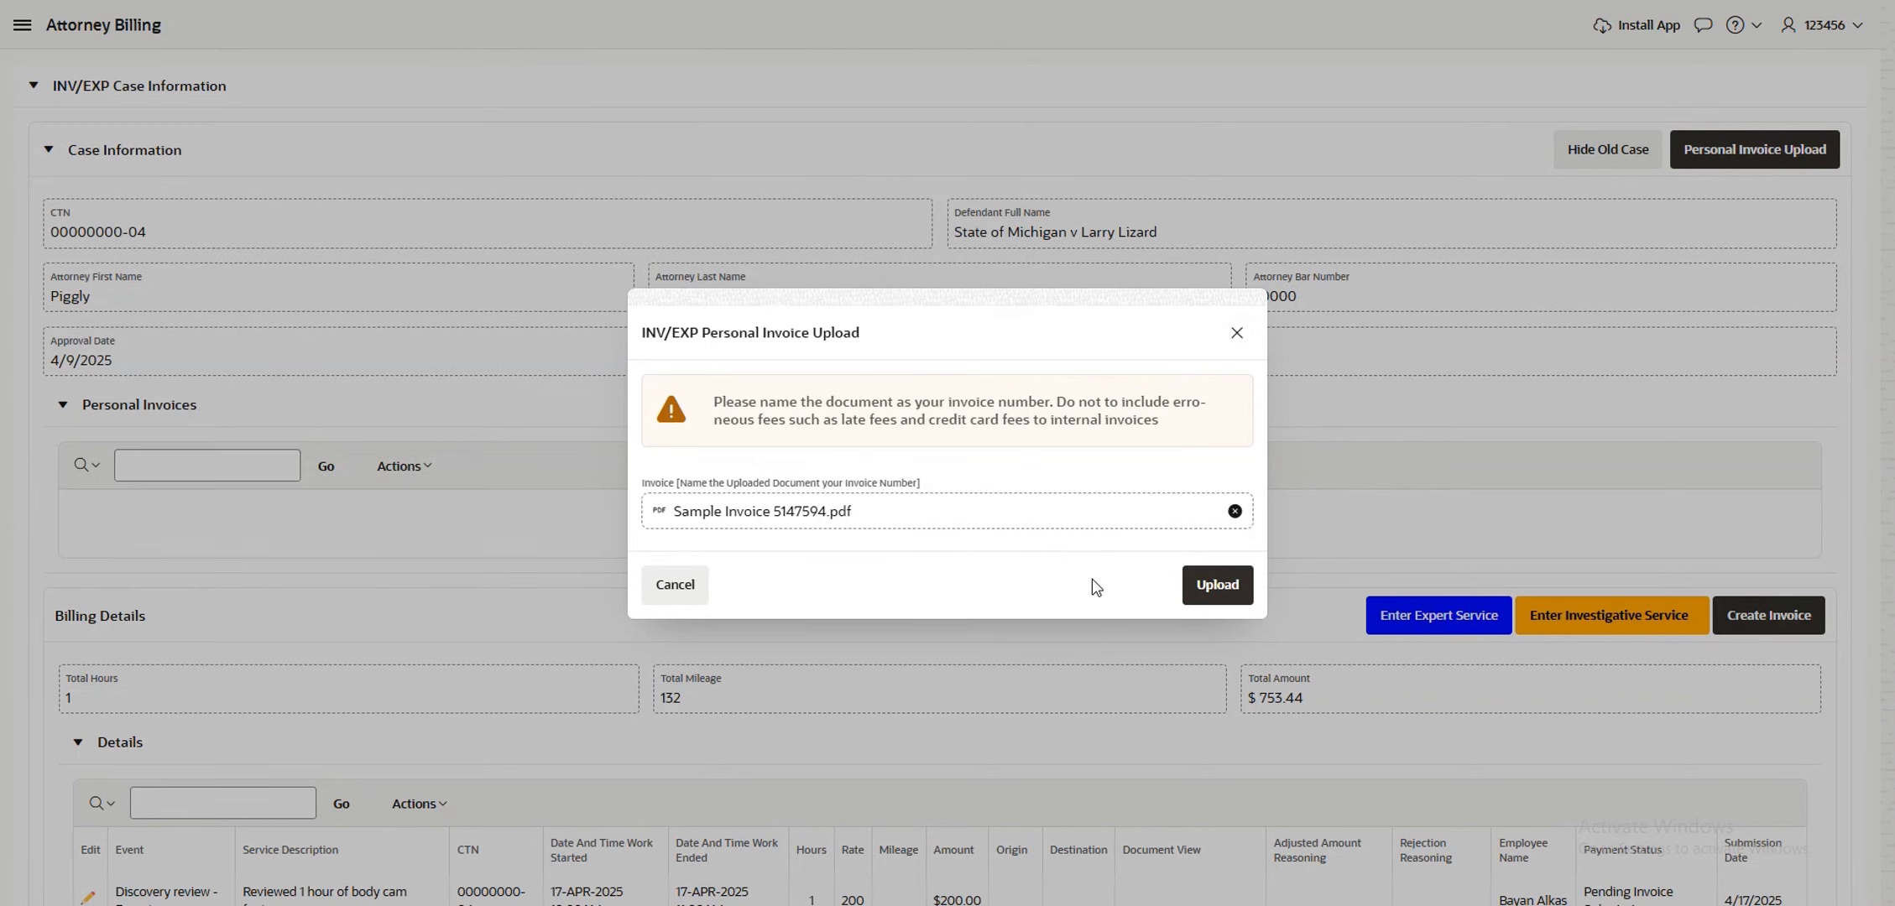
pyautogui.click(1231, 595)
# Open the uploaded personal invoice in the document viewer and look over the billing details
pyautogui.scroll(-3, 1116, 573)
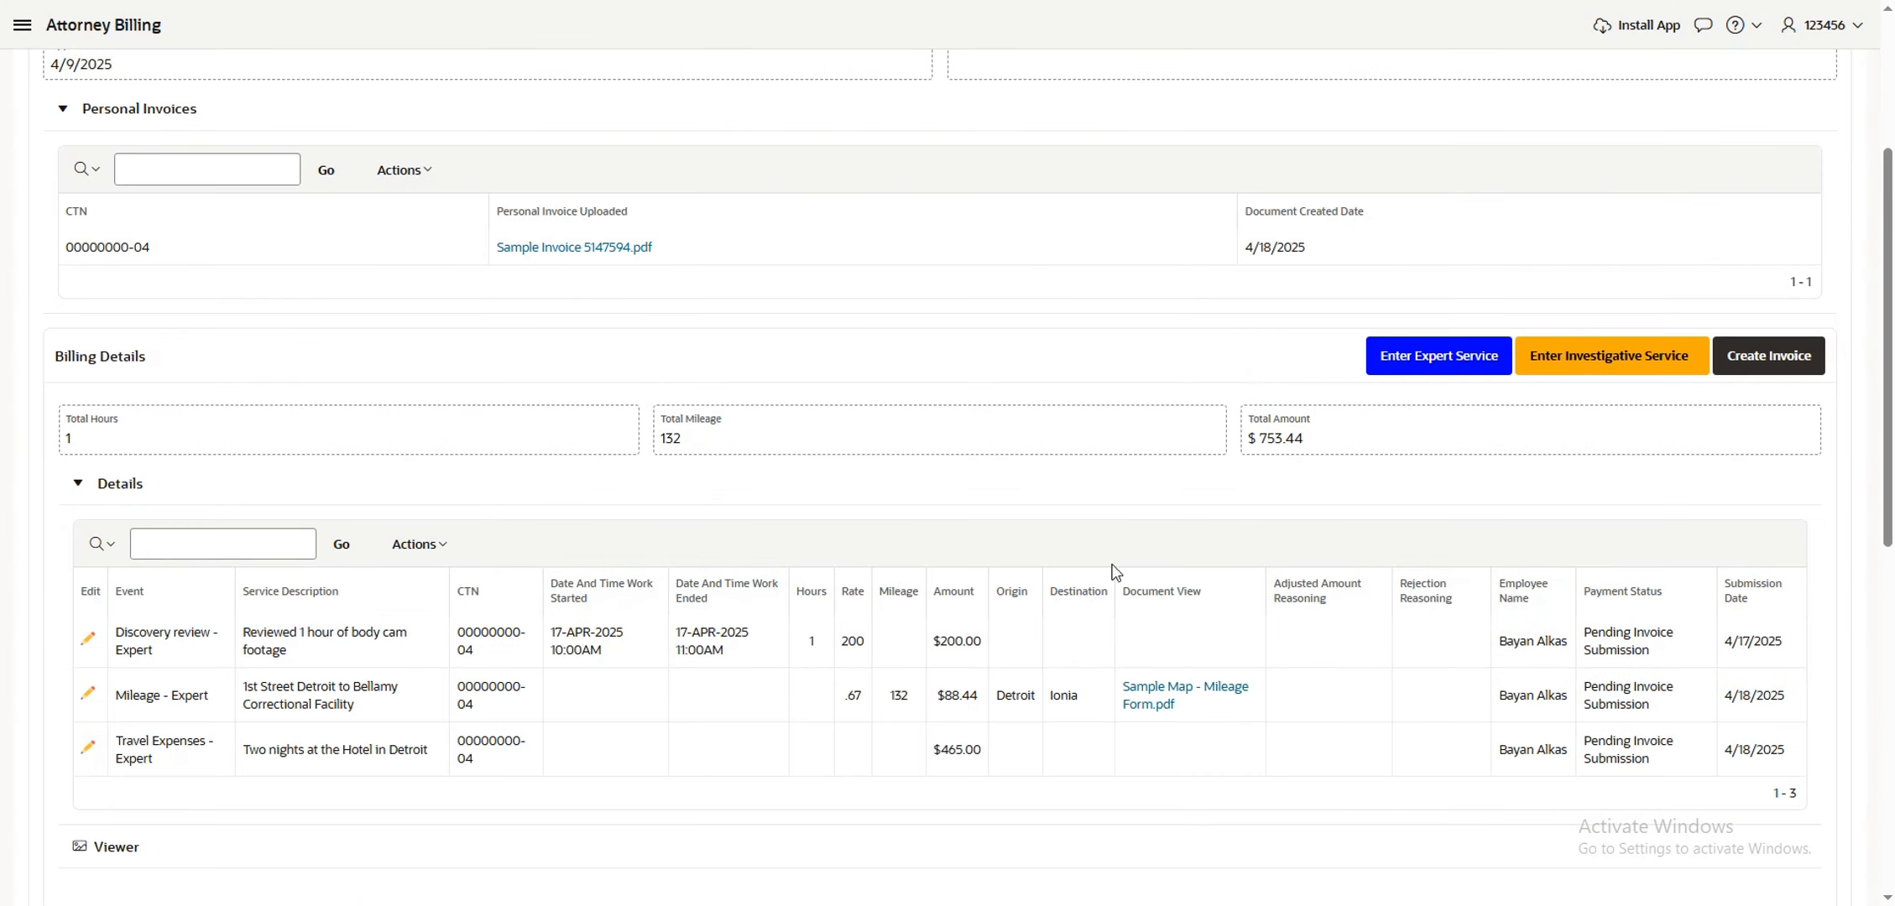
pyautogui.click(568, 253)
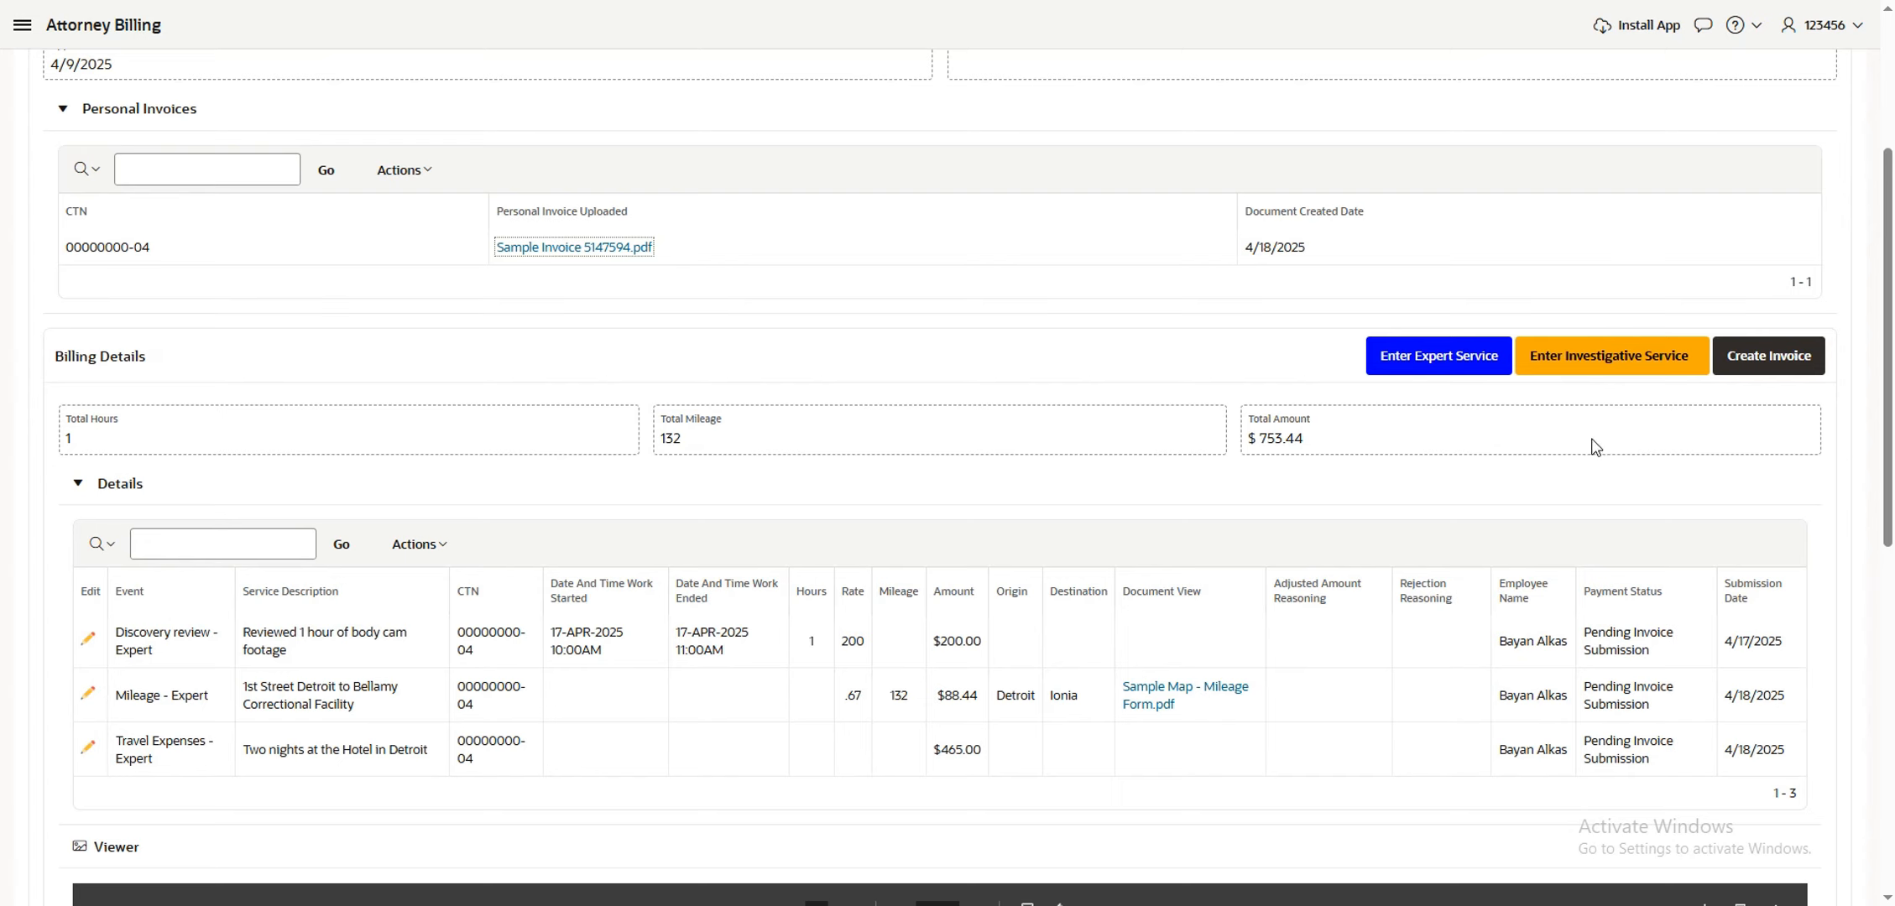
pyautogui.scroll(-9, 1837, 617)
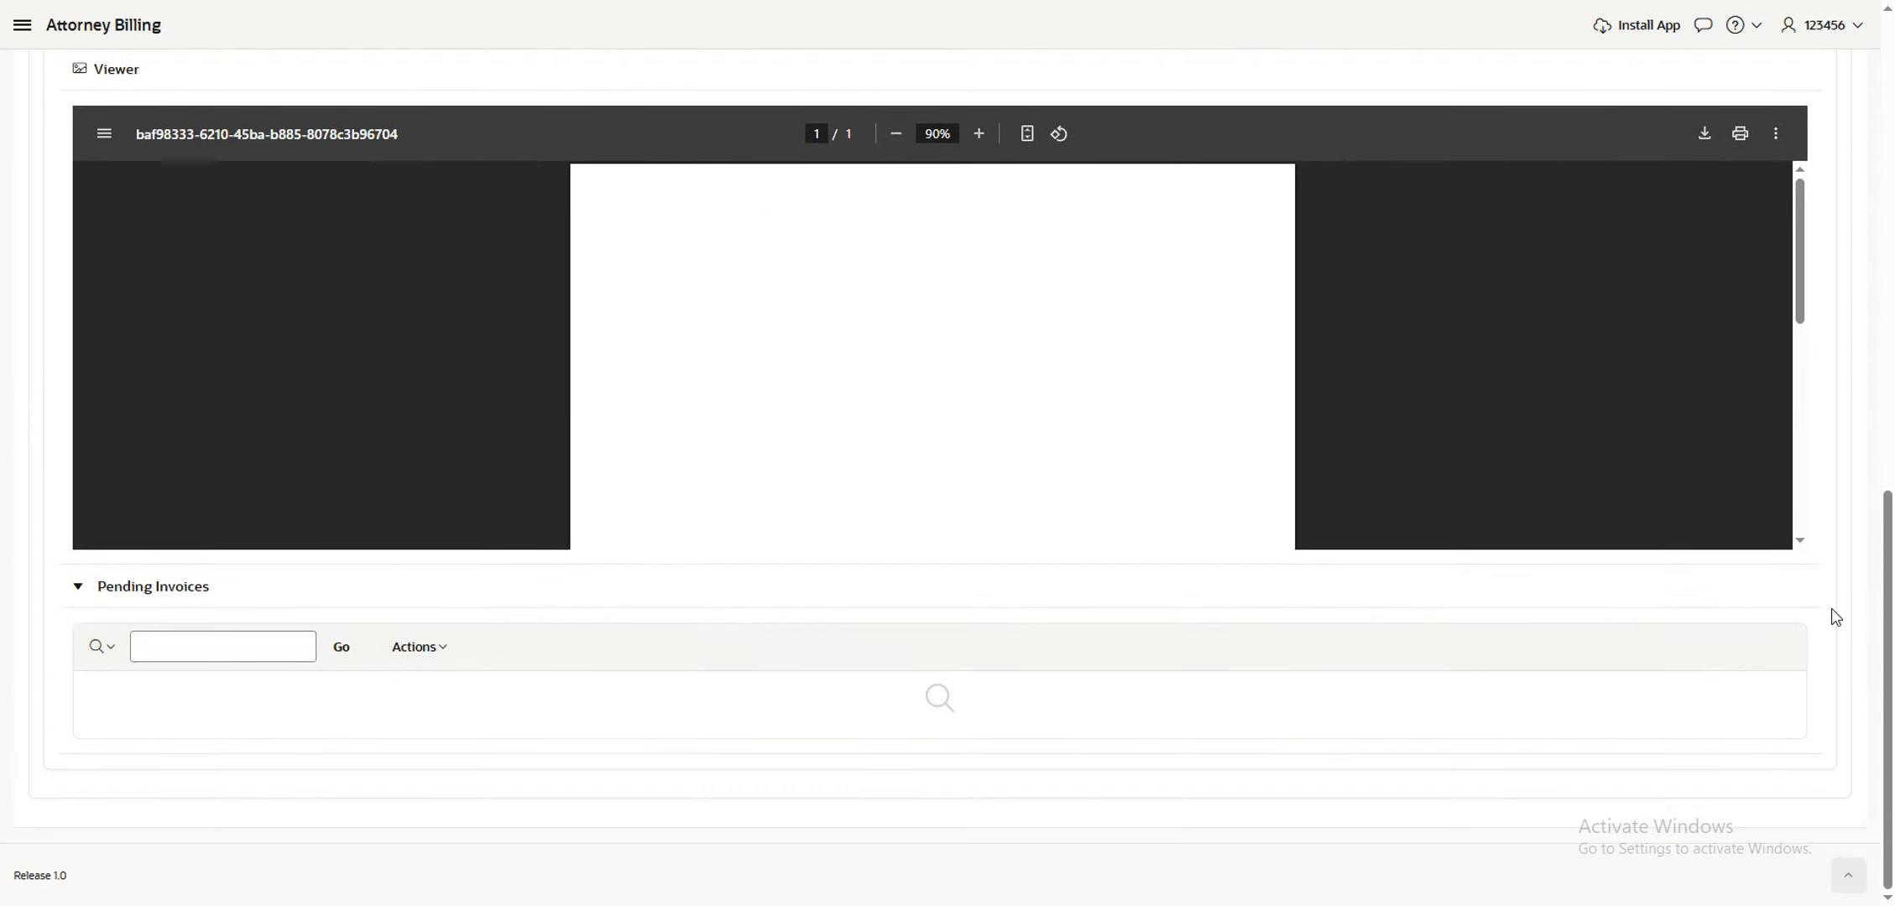
pyautogui.scroll(8, 1836, 617)
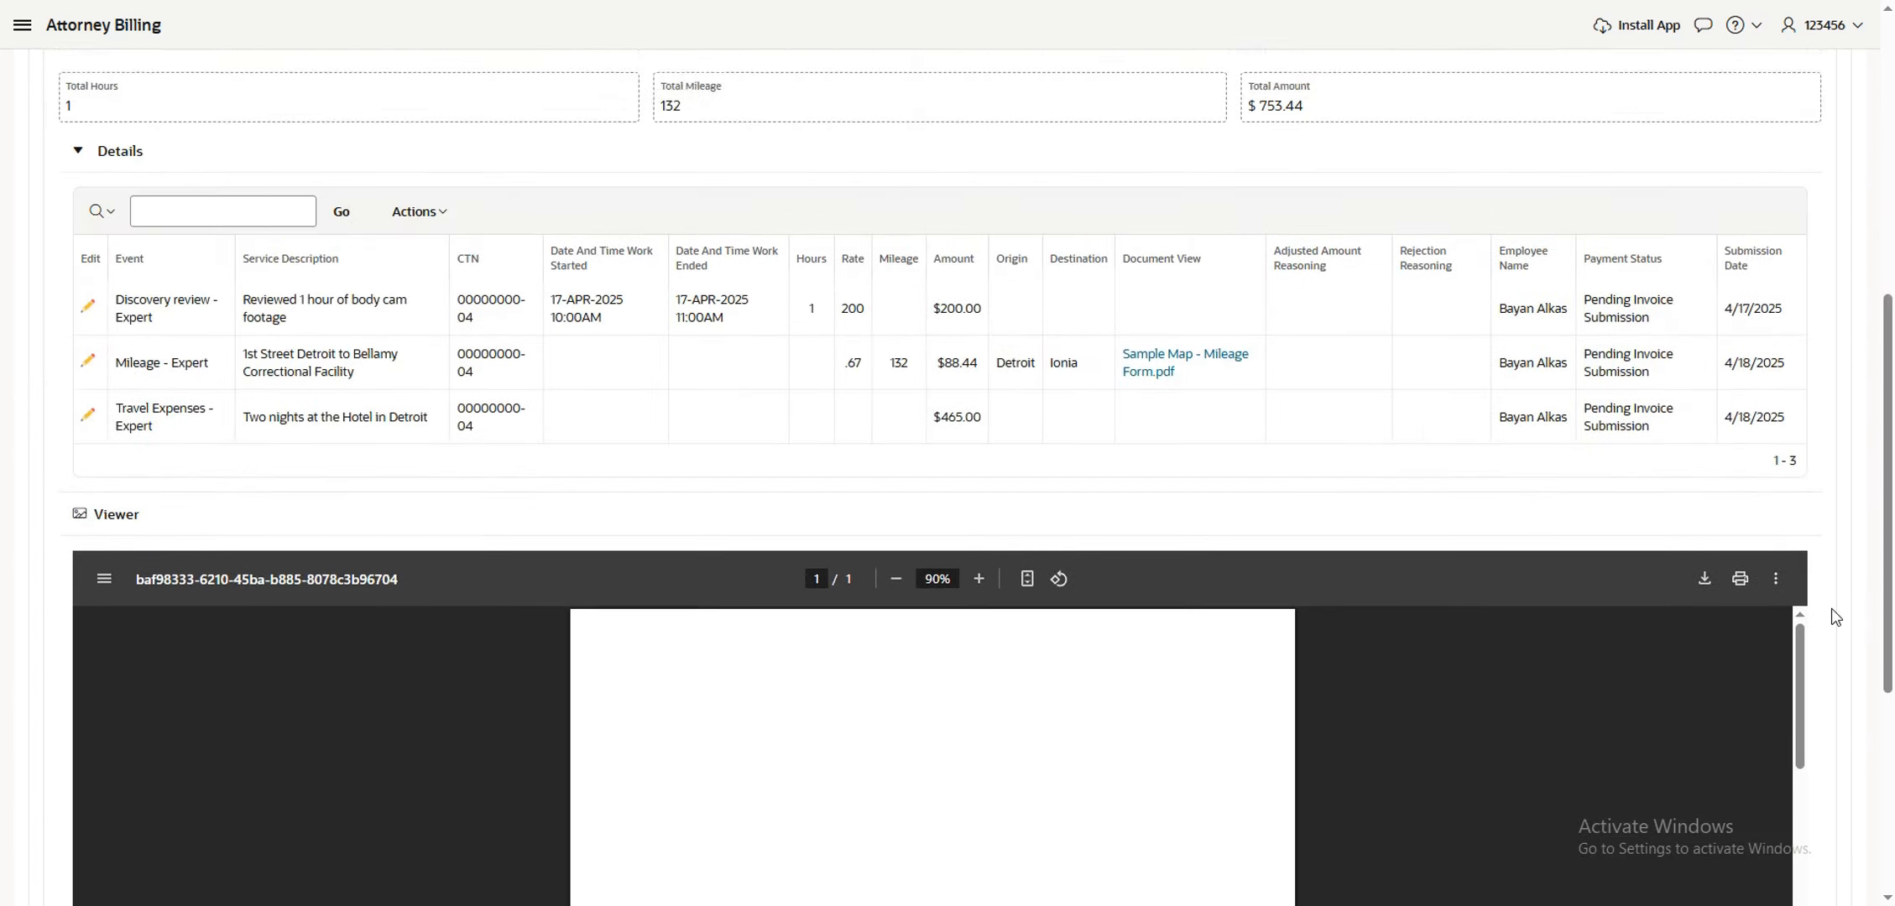
pyautogui.scroll(1, 1836, 618)
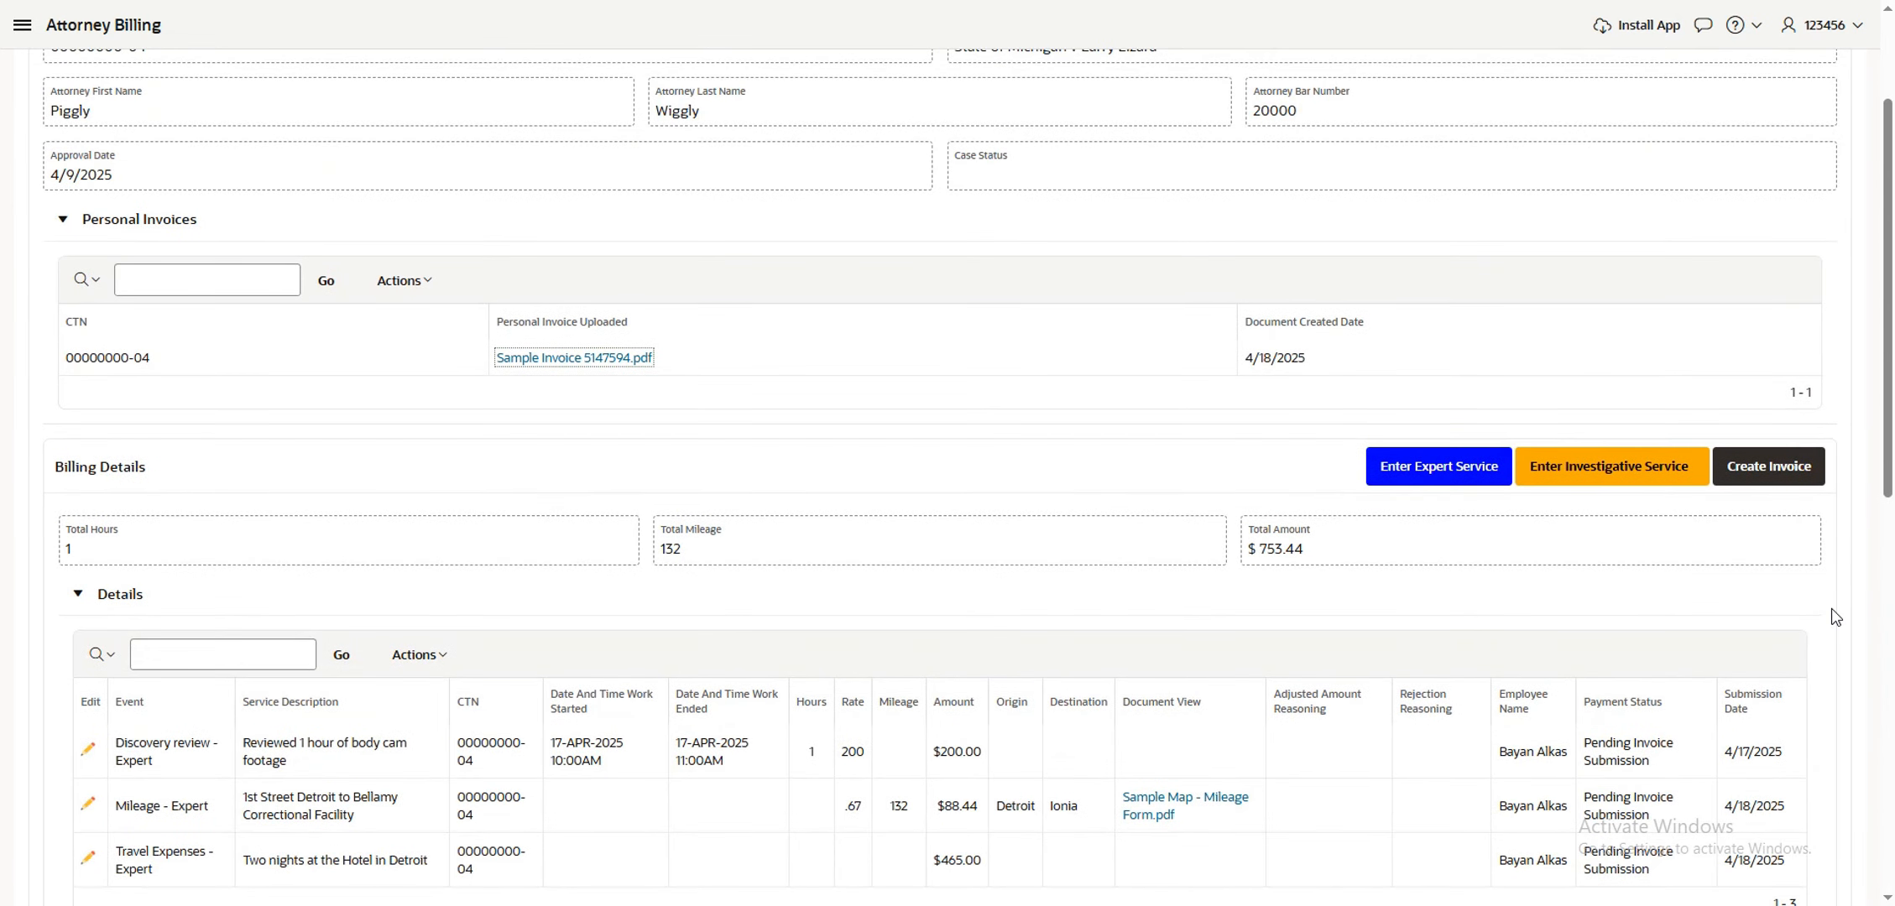
# Start a new invoice, enter the uploaded document's number as the vendor internal invoice number, and set the account code to Expert
pyautogui.click(1750, 491)
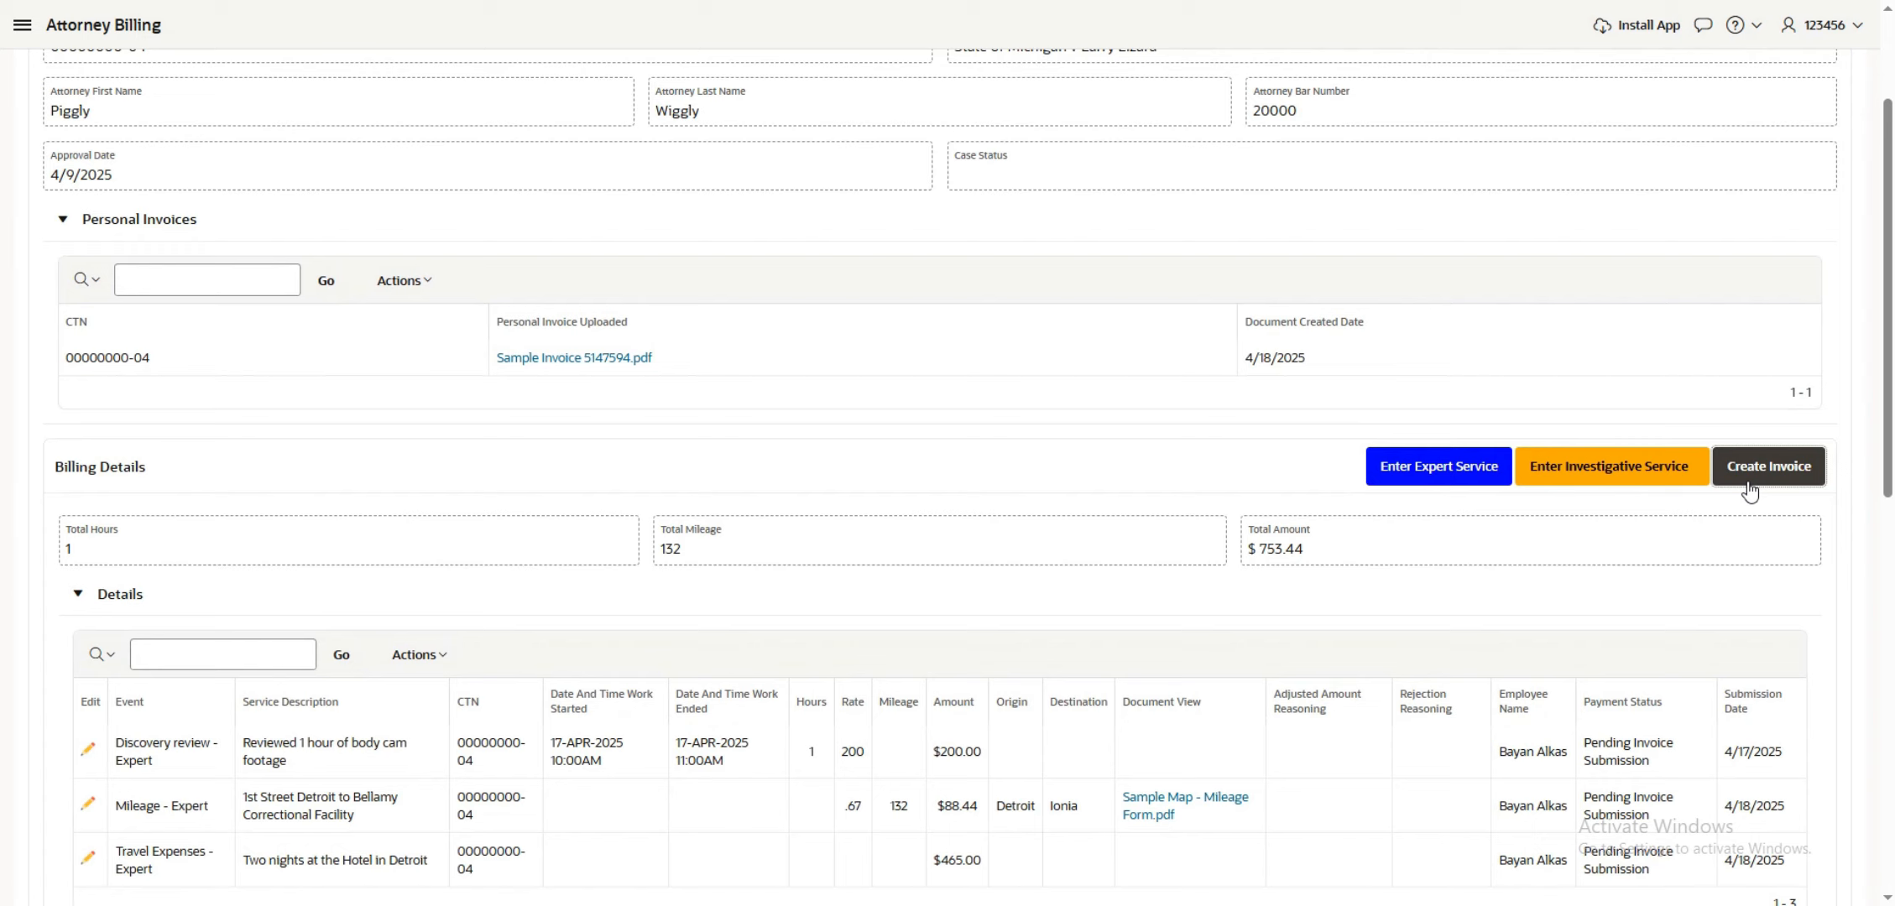
pyautogui.click(1748, 482)
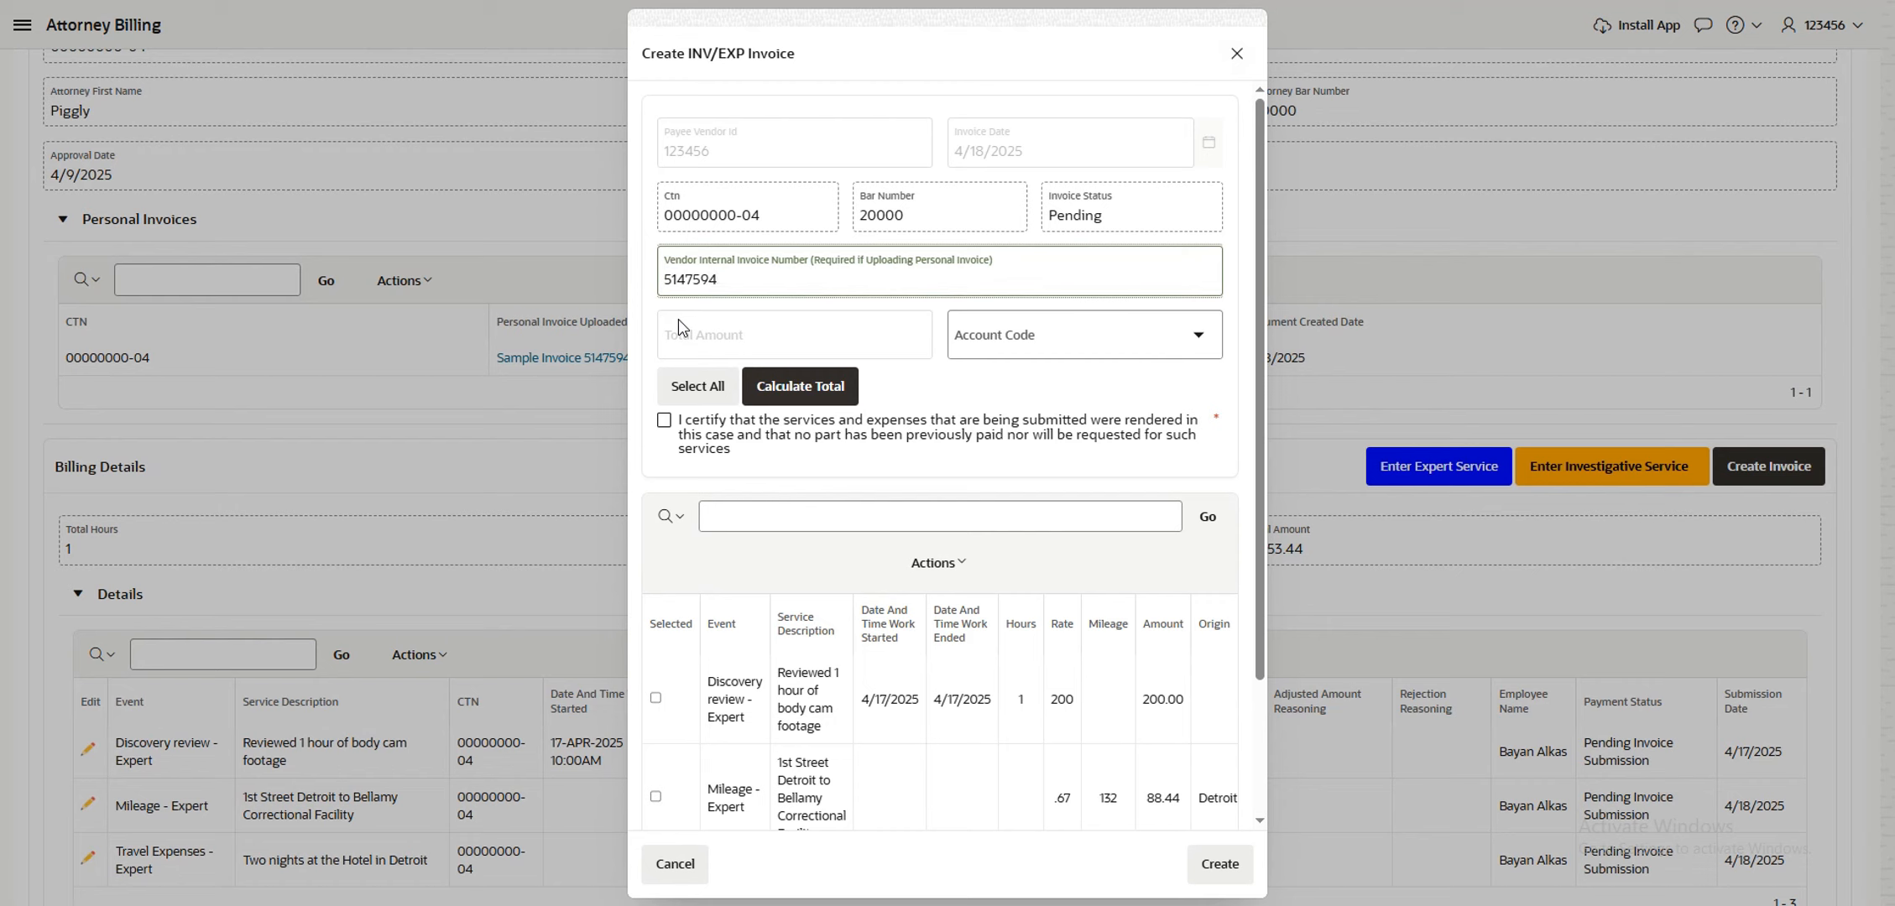
pyautogui.click(1201, 340)
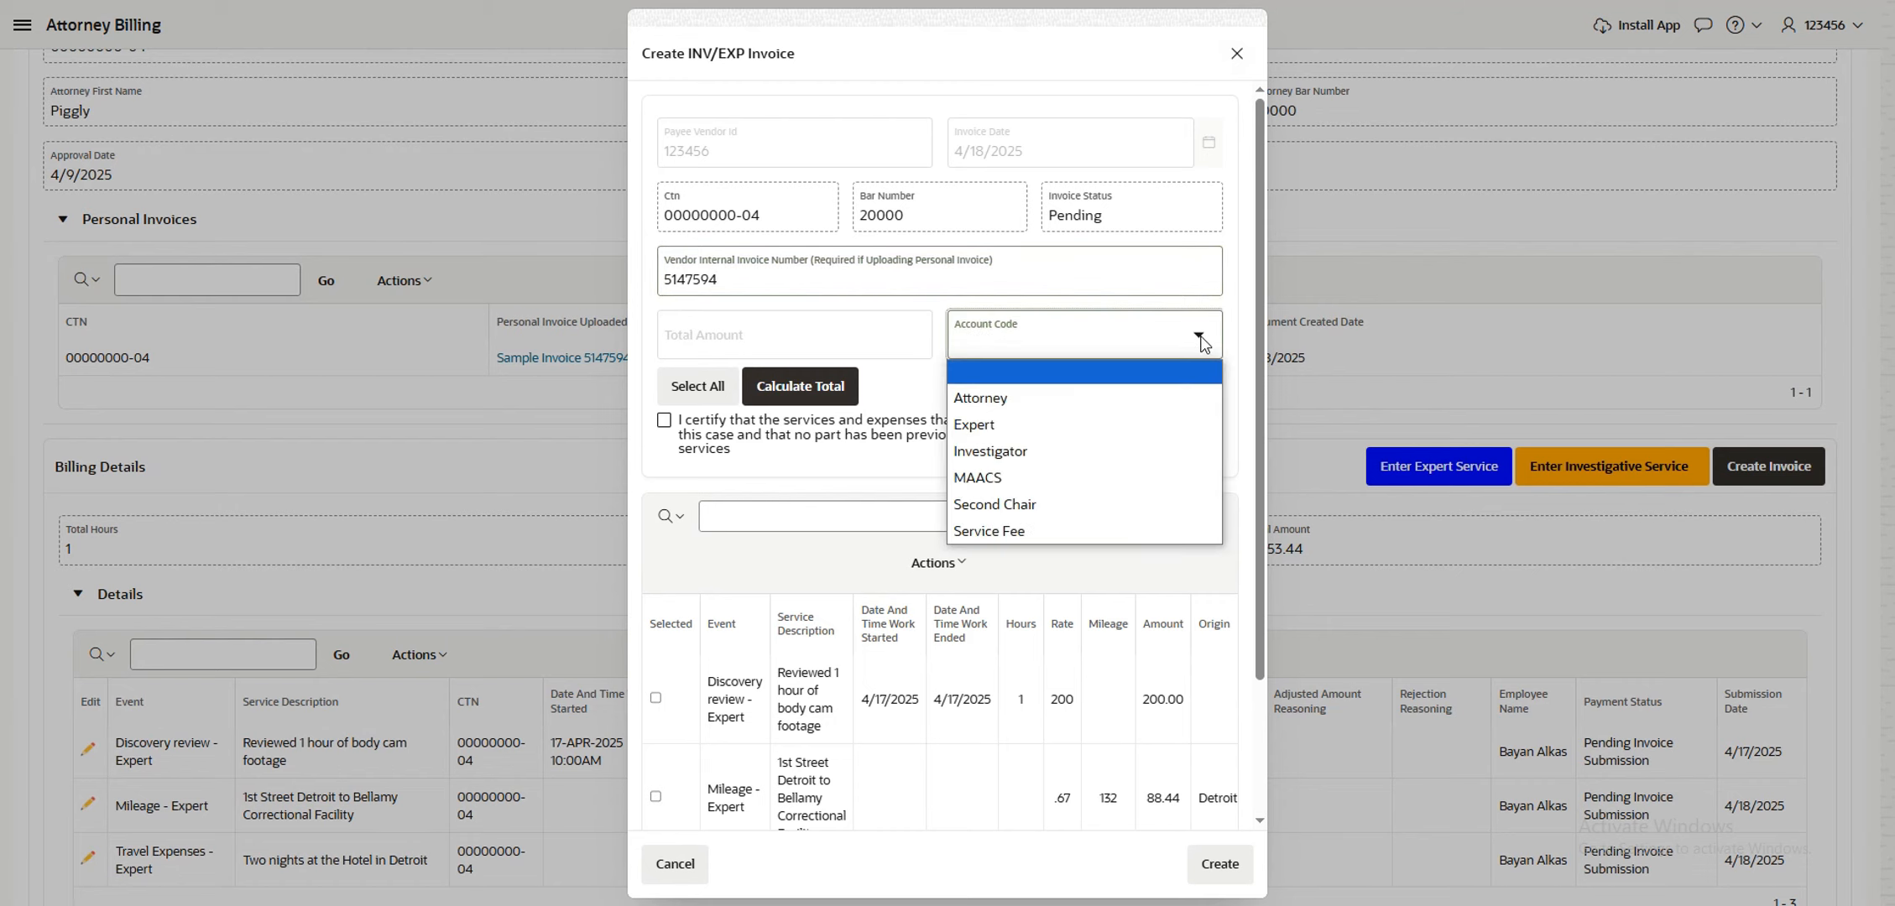
pyautogui.click(1155, 424)
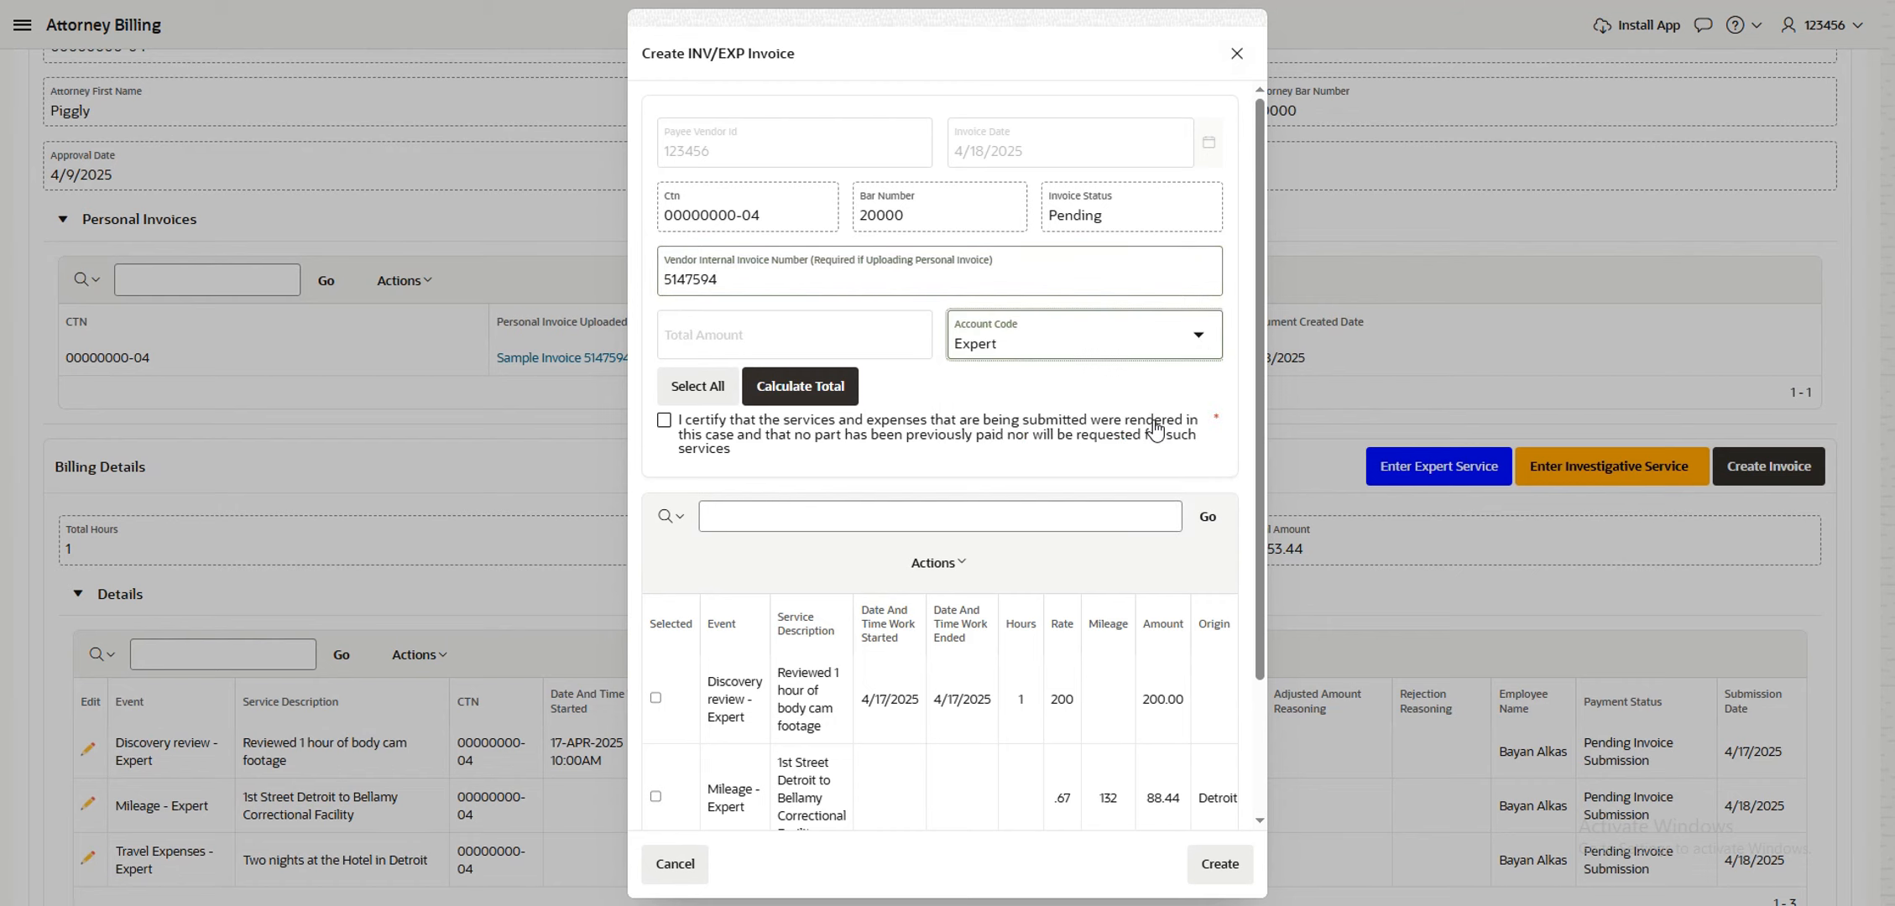
# Certify the submitted services and include the discovery review, mileage and travel expenses items in the invoice
pyautogui.click(664, 421)
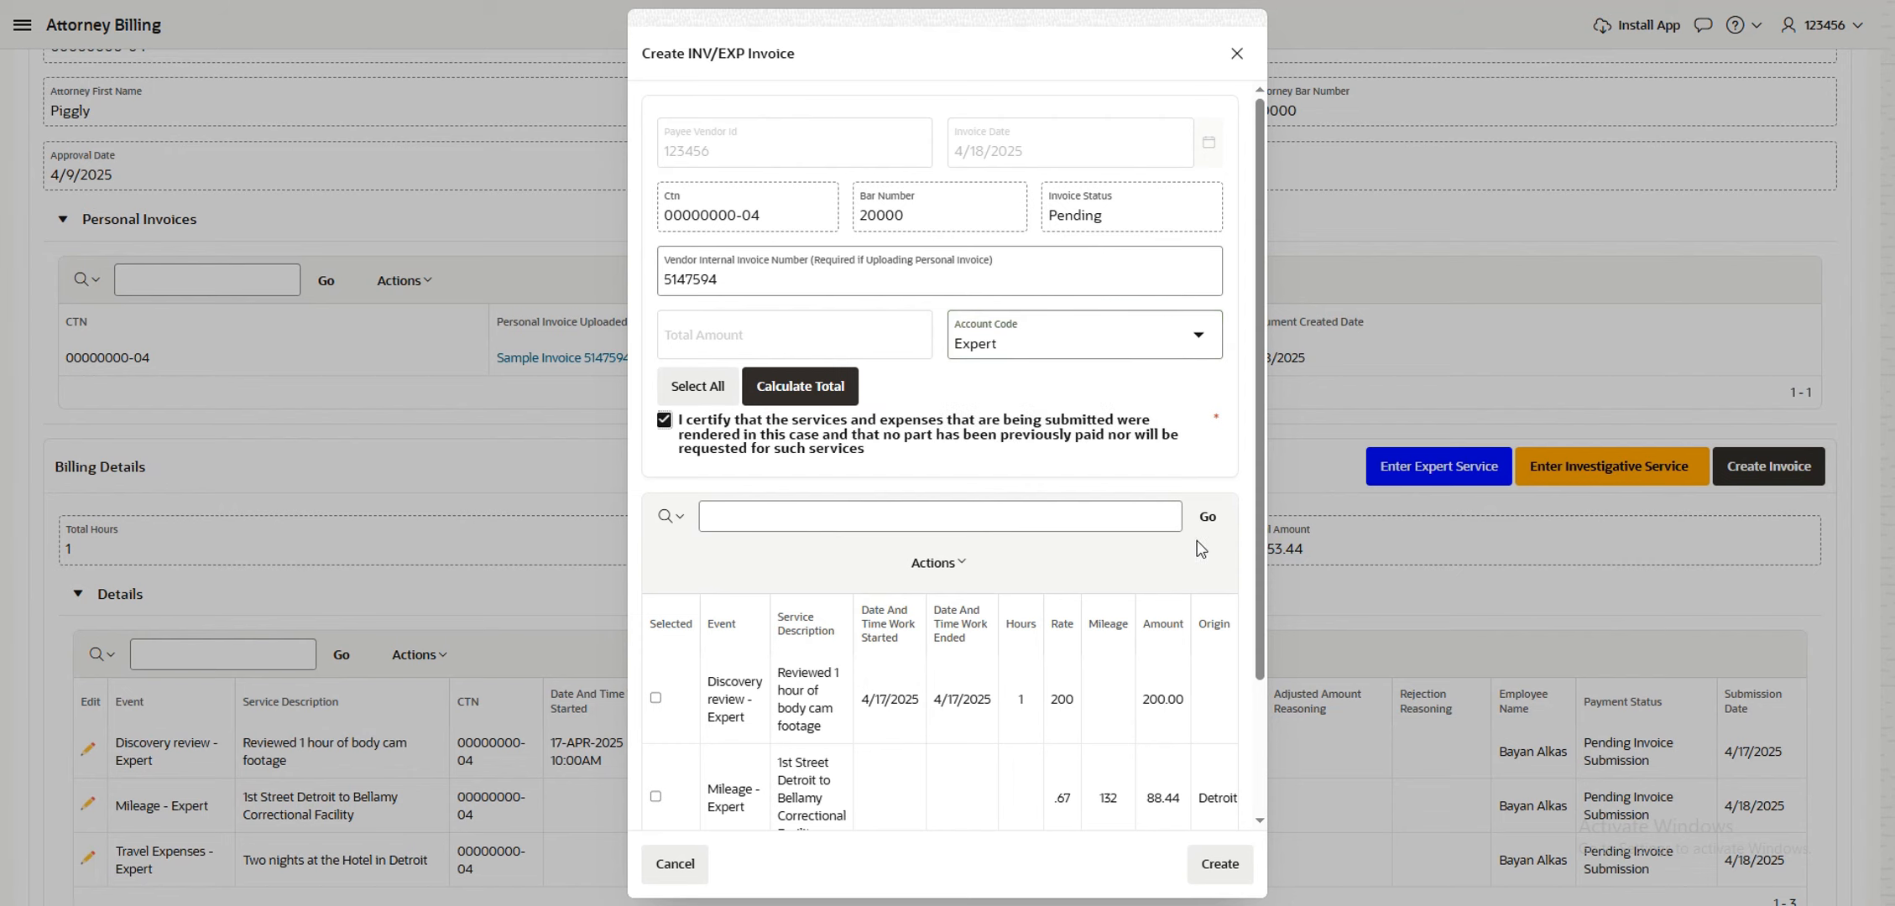
pyautogui.scroll(-1, 1248, 611)
pyautogui.scroll(-1, 1248, 610)
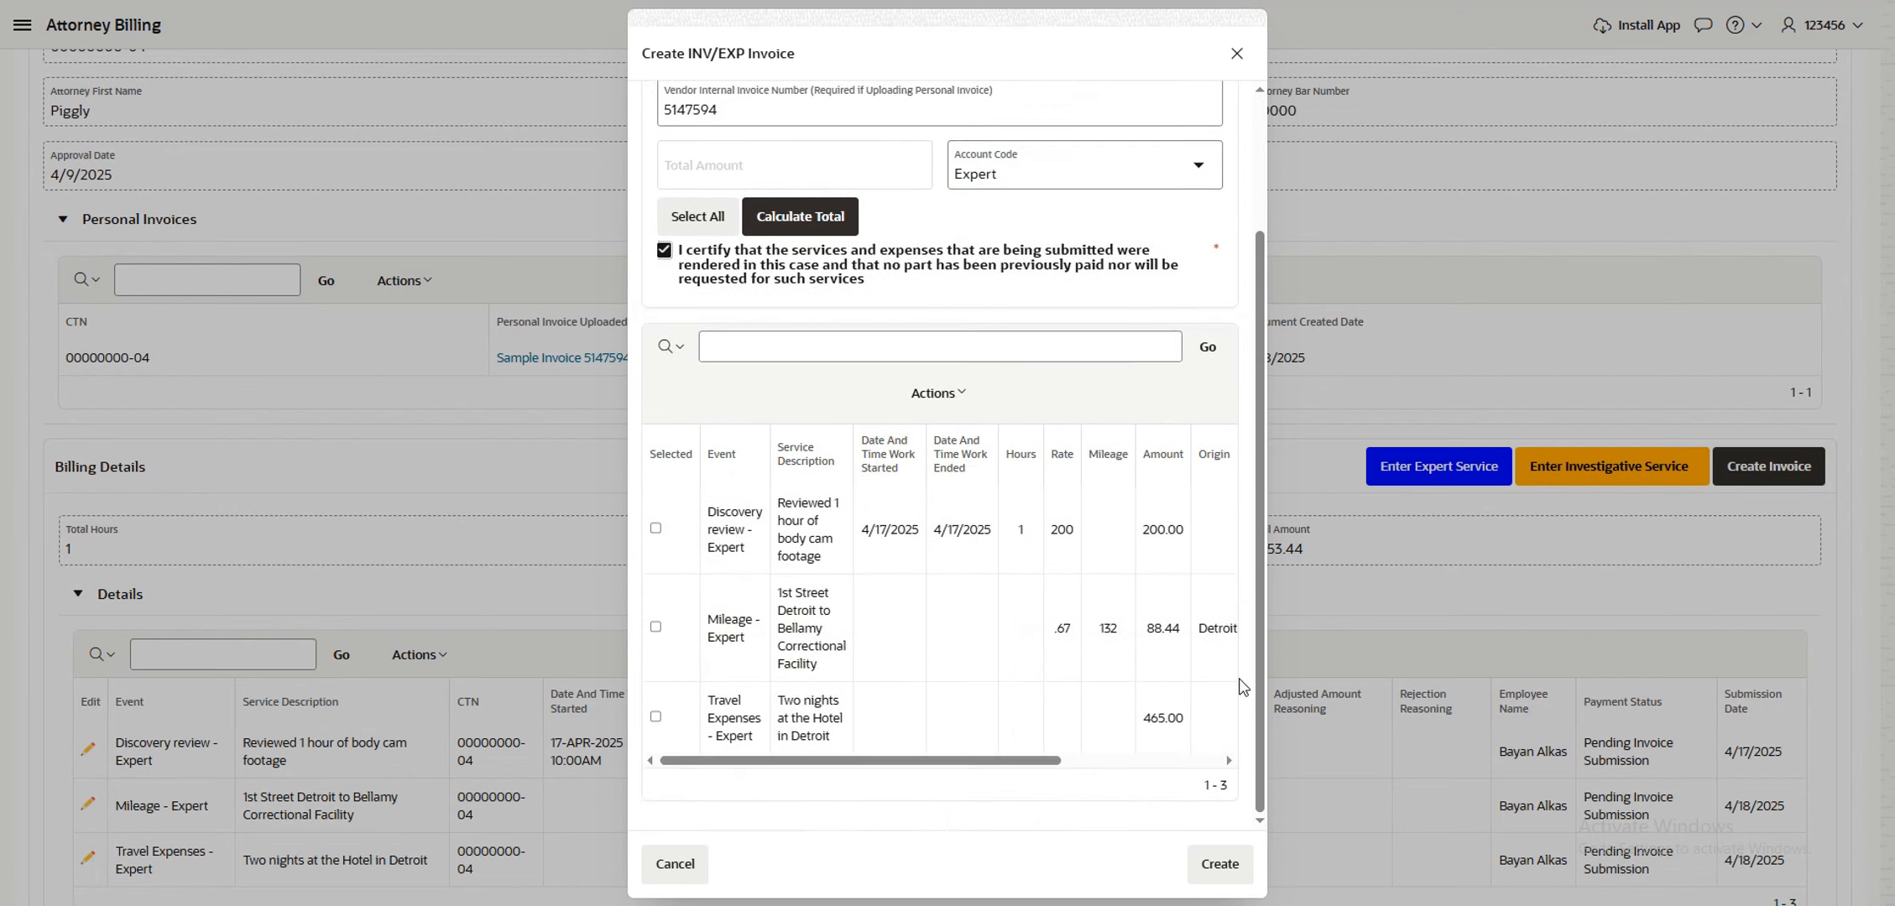
pyautogui.click(655, 528)
pyautogui.click(656, 627)
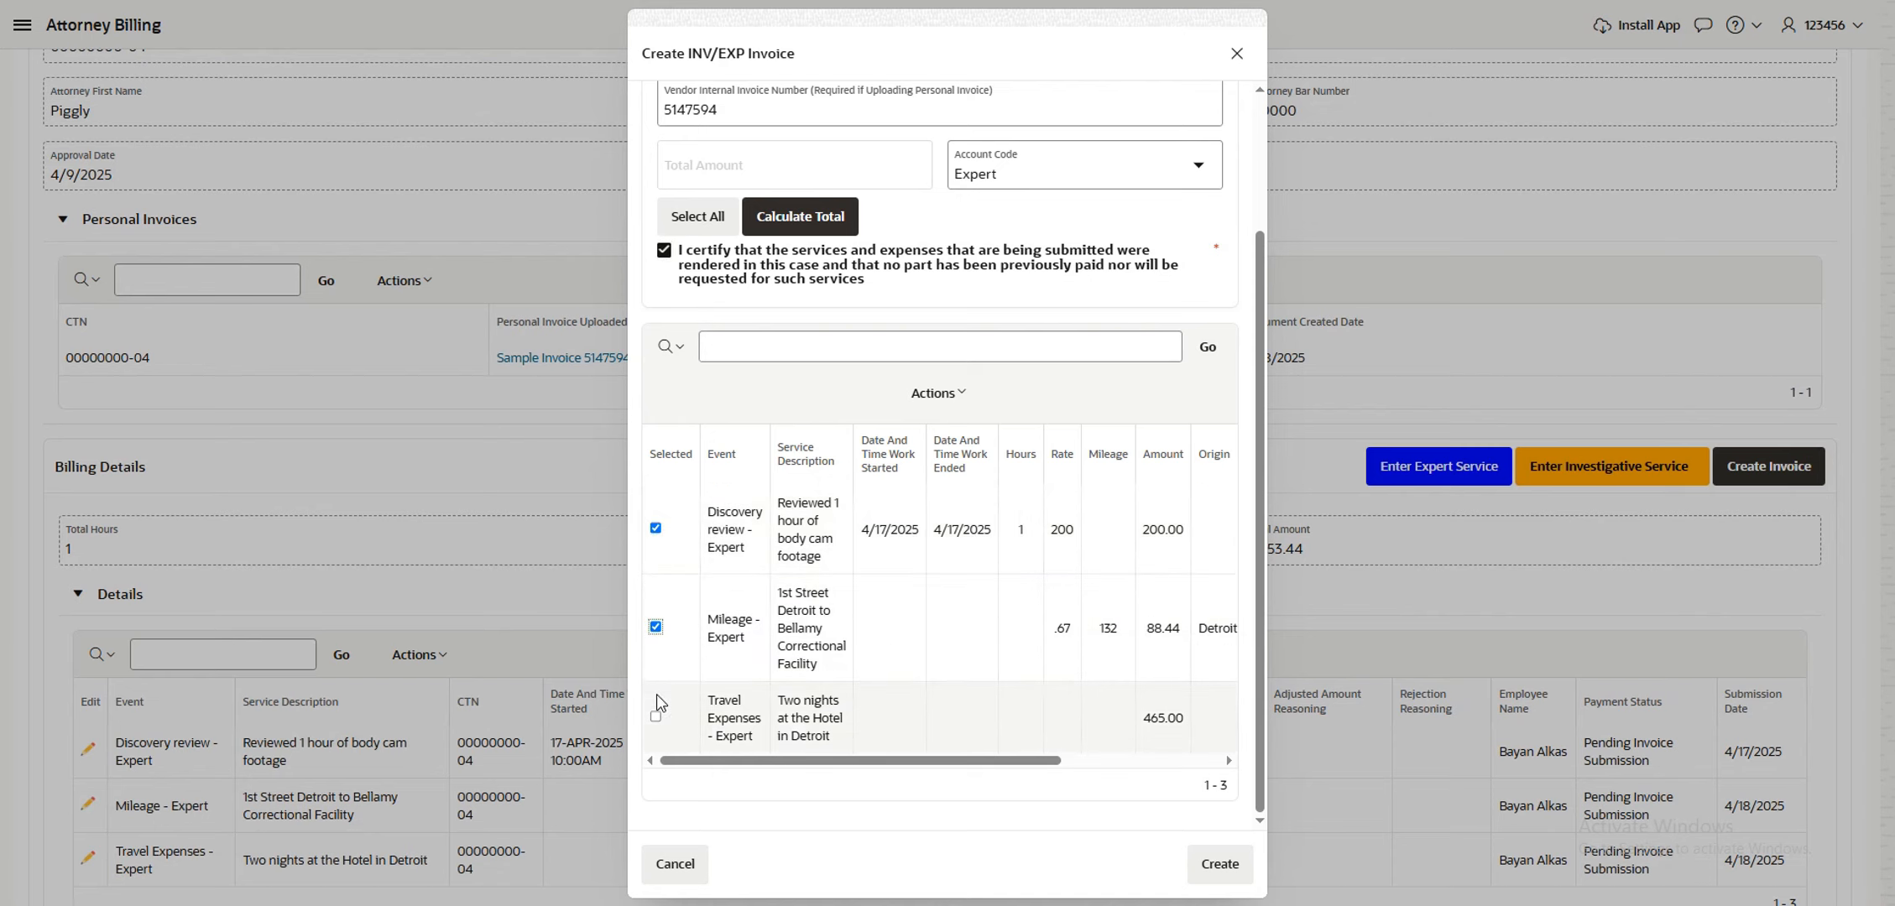
pyautogui.click(656, 715)
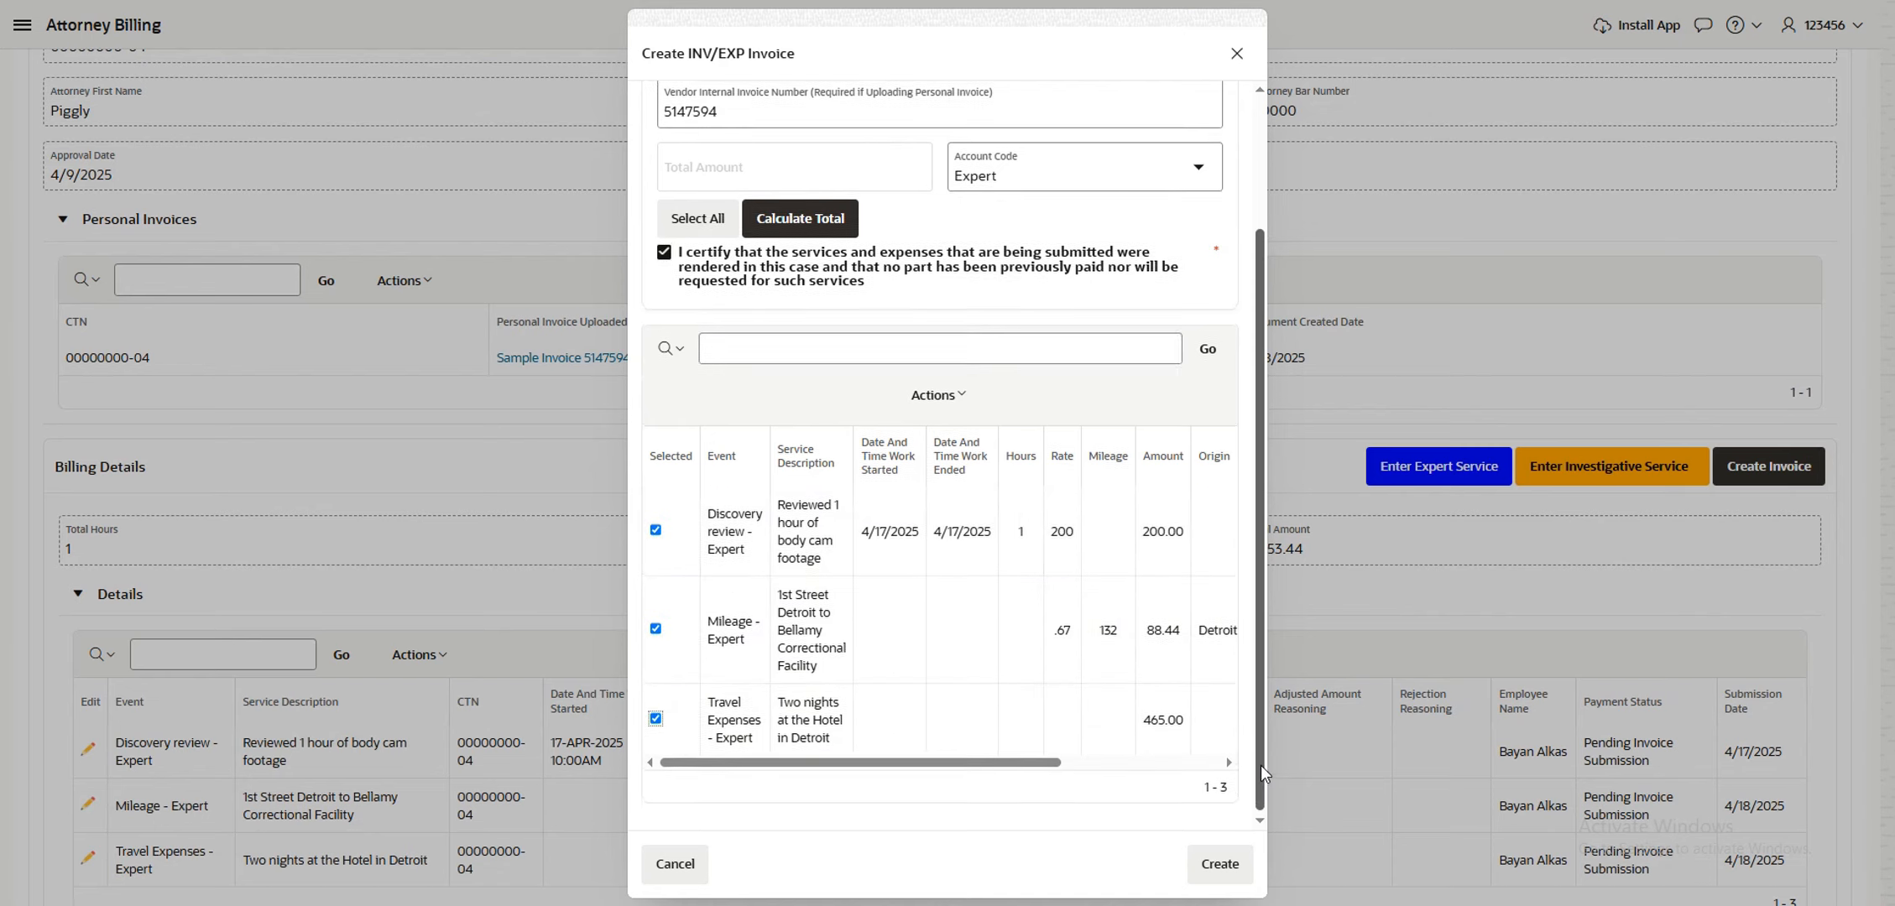
# Calculate the total for the selected billing items and create the invoice
pyautogui.scroll(2, 928, 481)
pyautogui.click(806, 363)
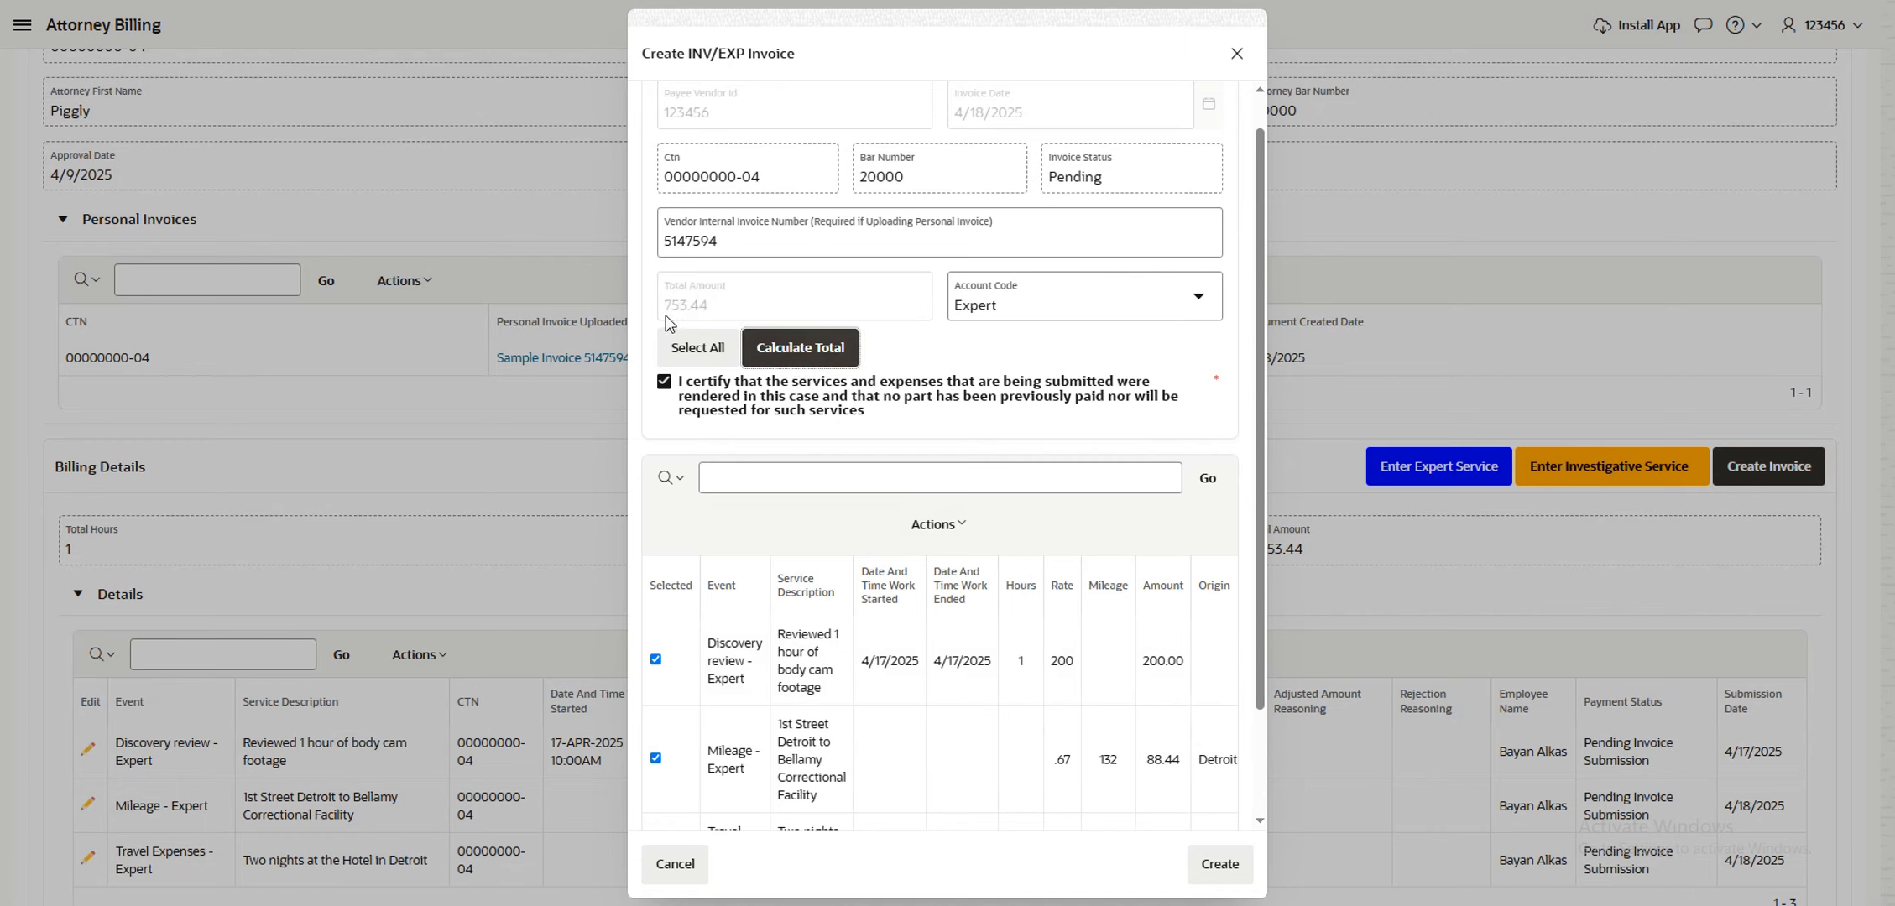
pyautogui.click(1218, 879)
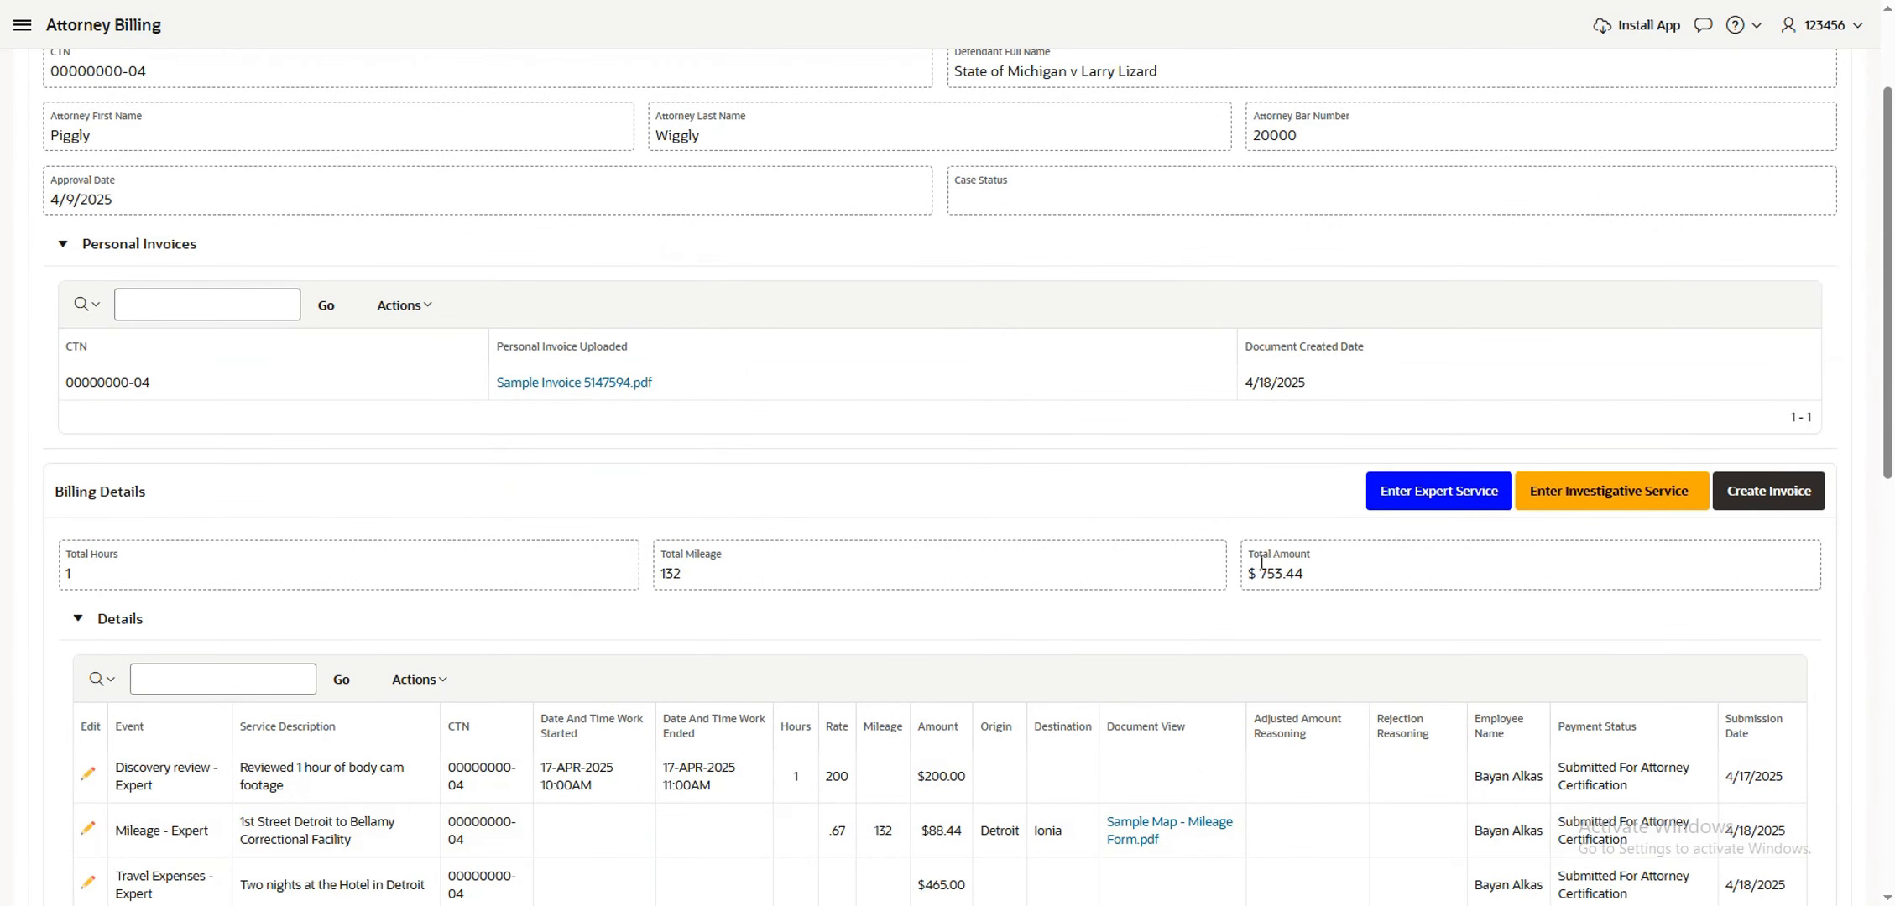
# Open the rejected travel expenses item for editing and attach the Sample Receipt PDF as supporting material
pyautogui.scroll(-1, 1123, 538)
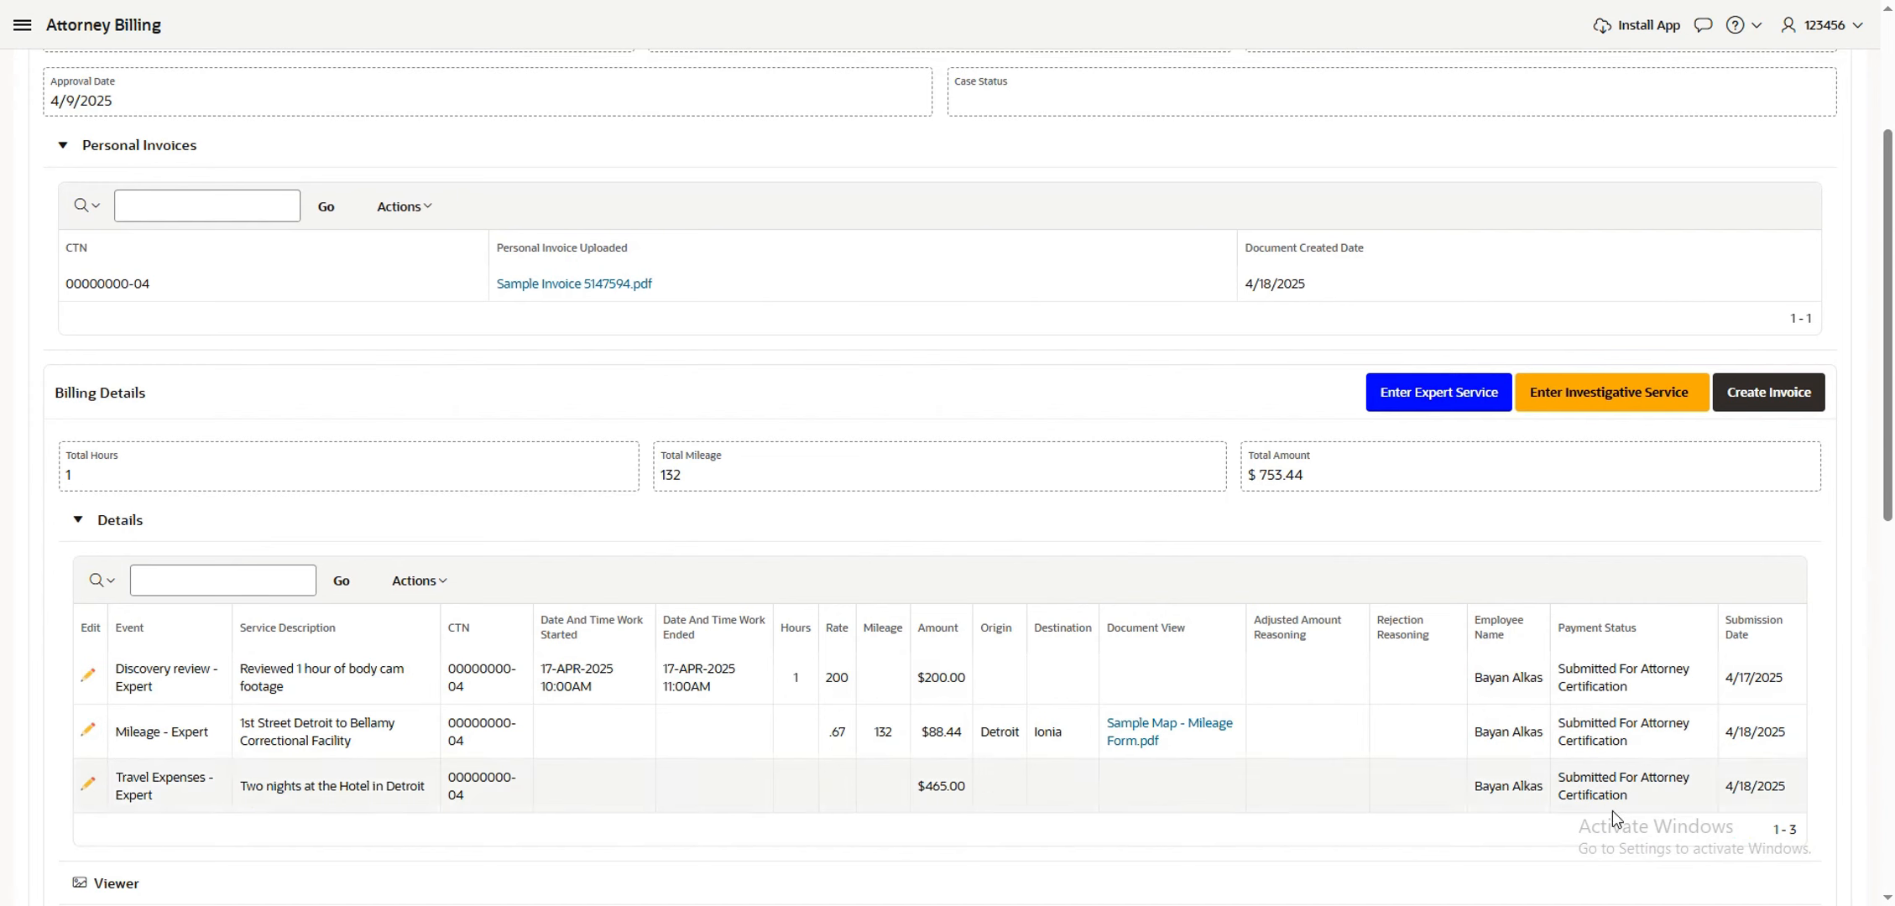
pyautogui.scroll(-1, 1823, 812)
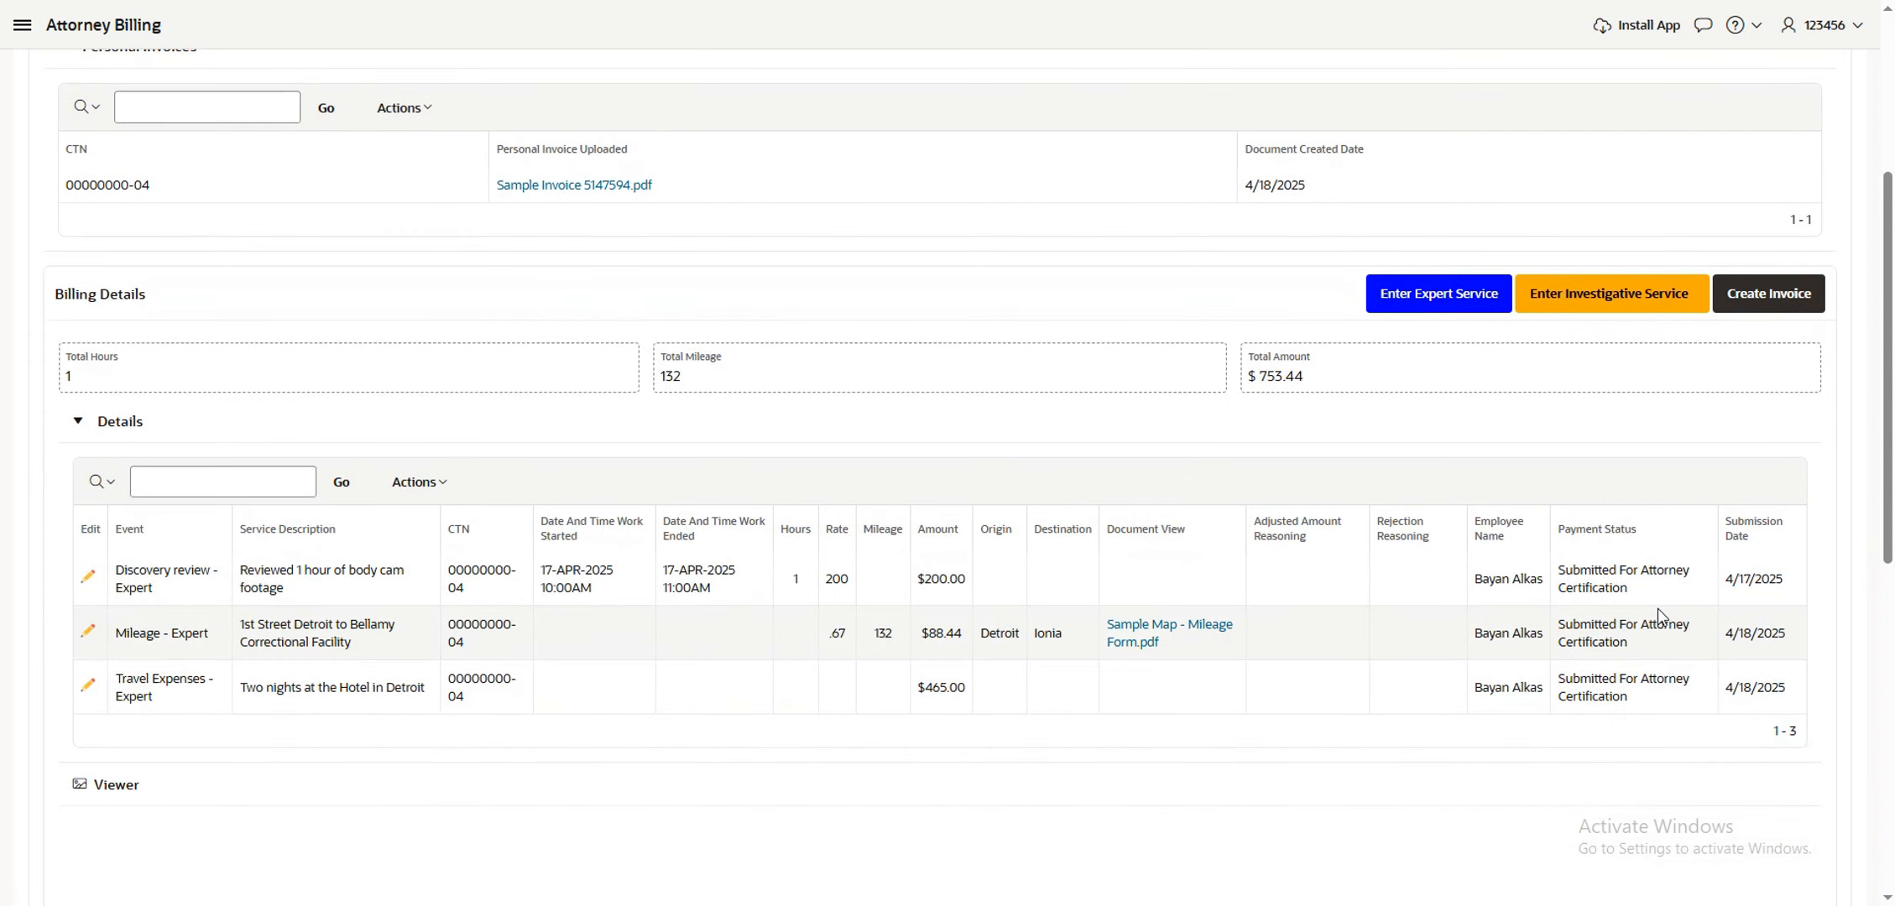
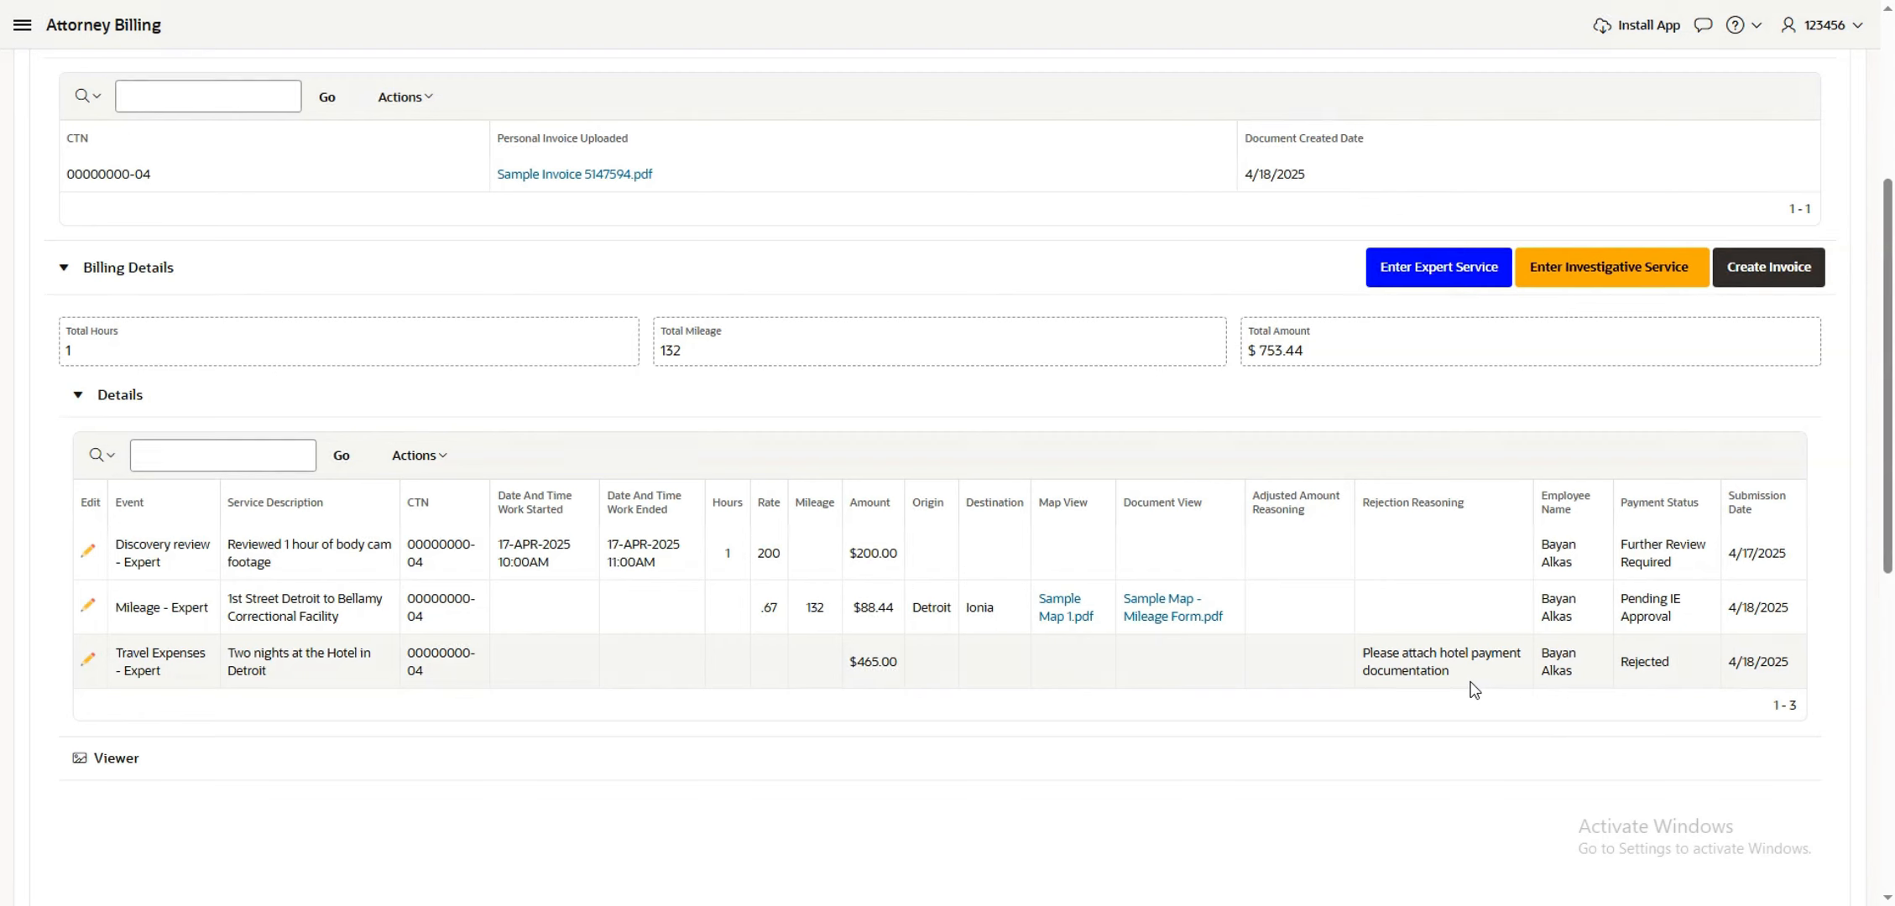
pyautogui.click(89, 662)
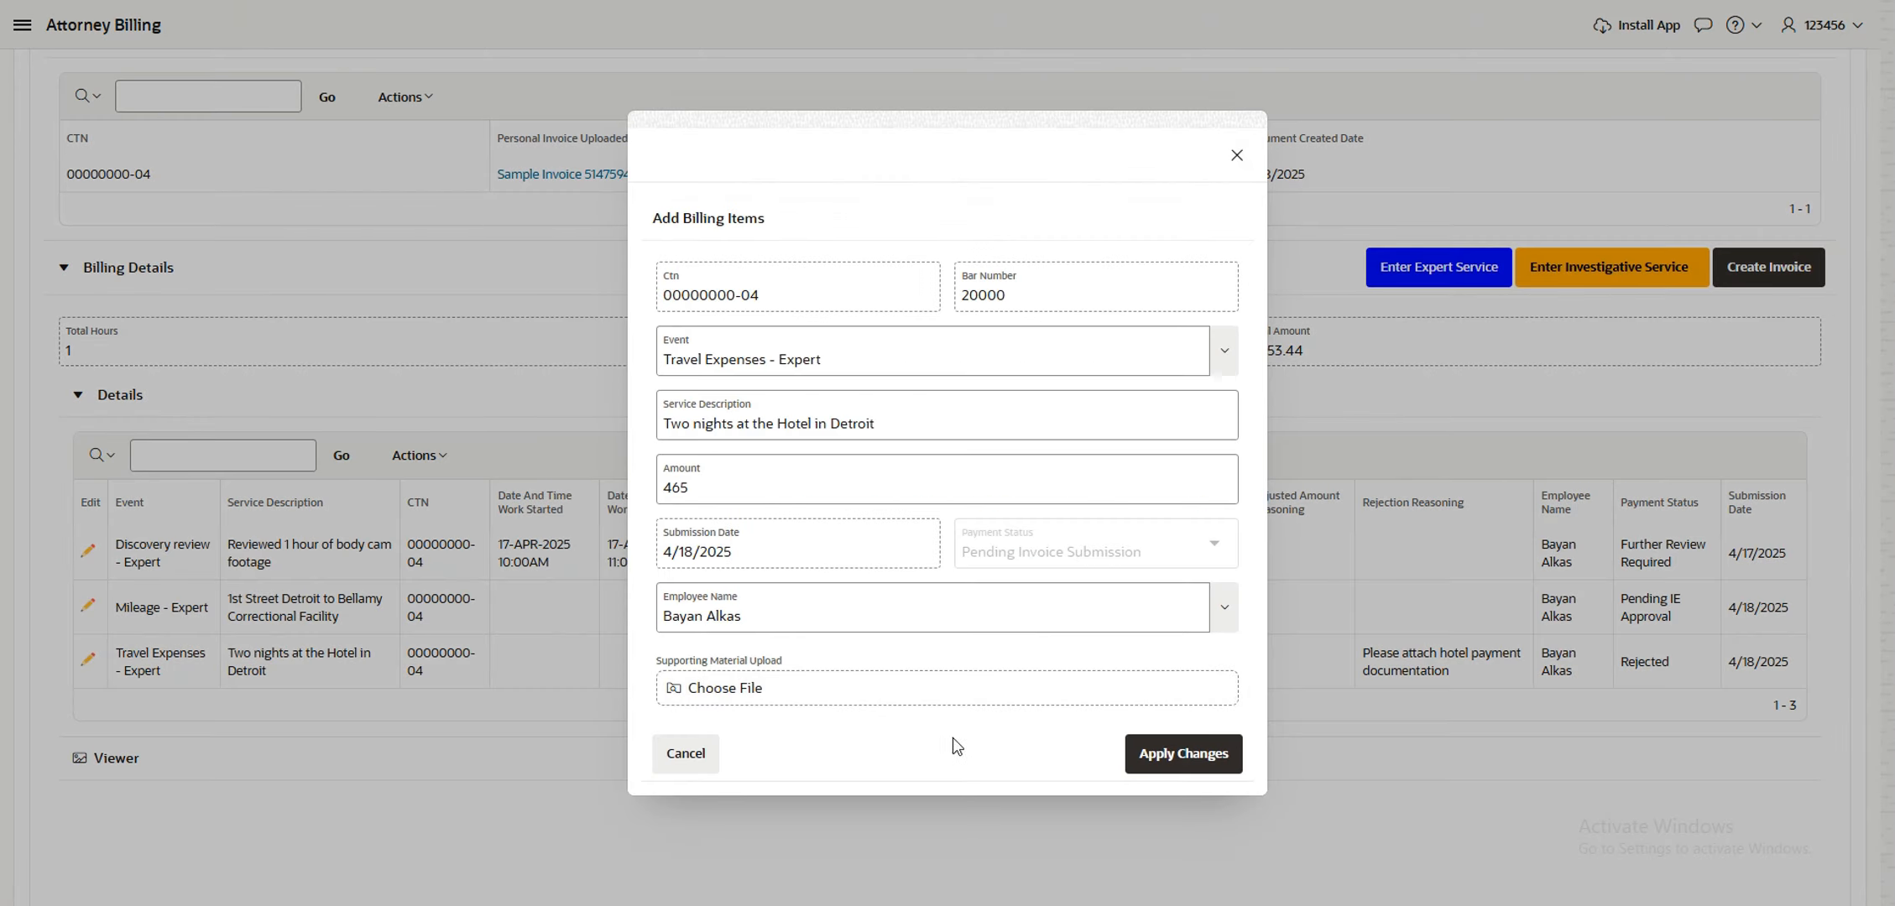
pyautogui.click(716, 690)
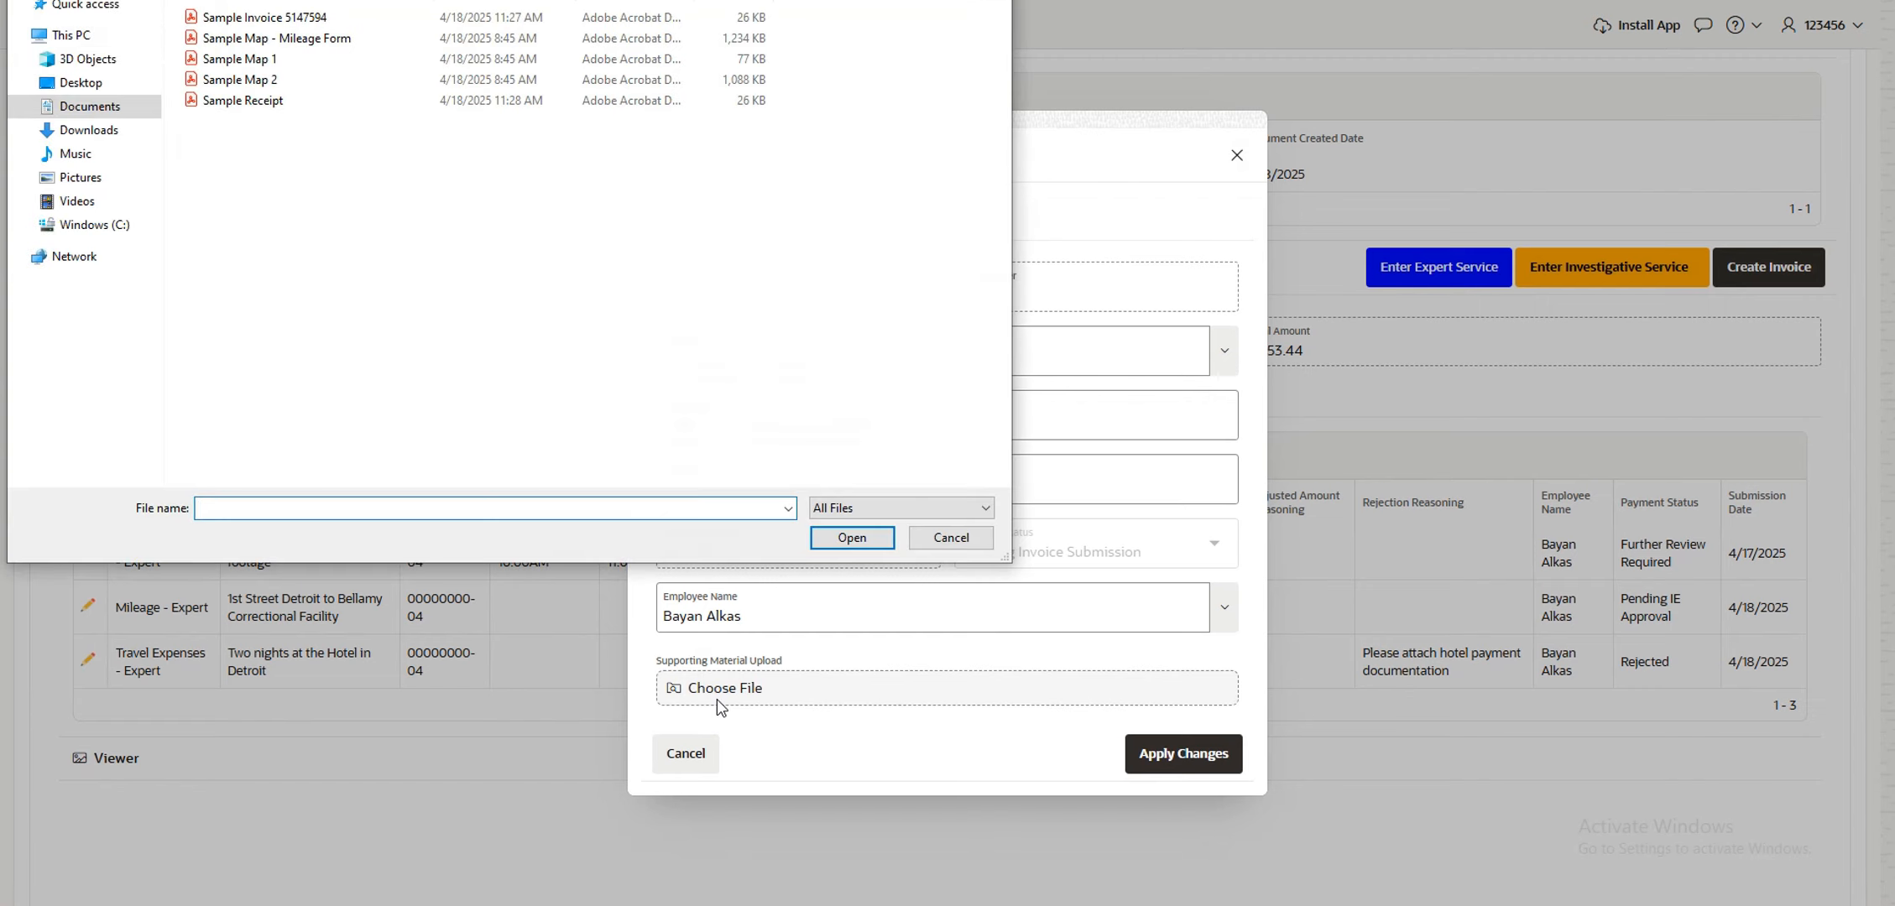
pyautogui.click(371, 101)
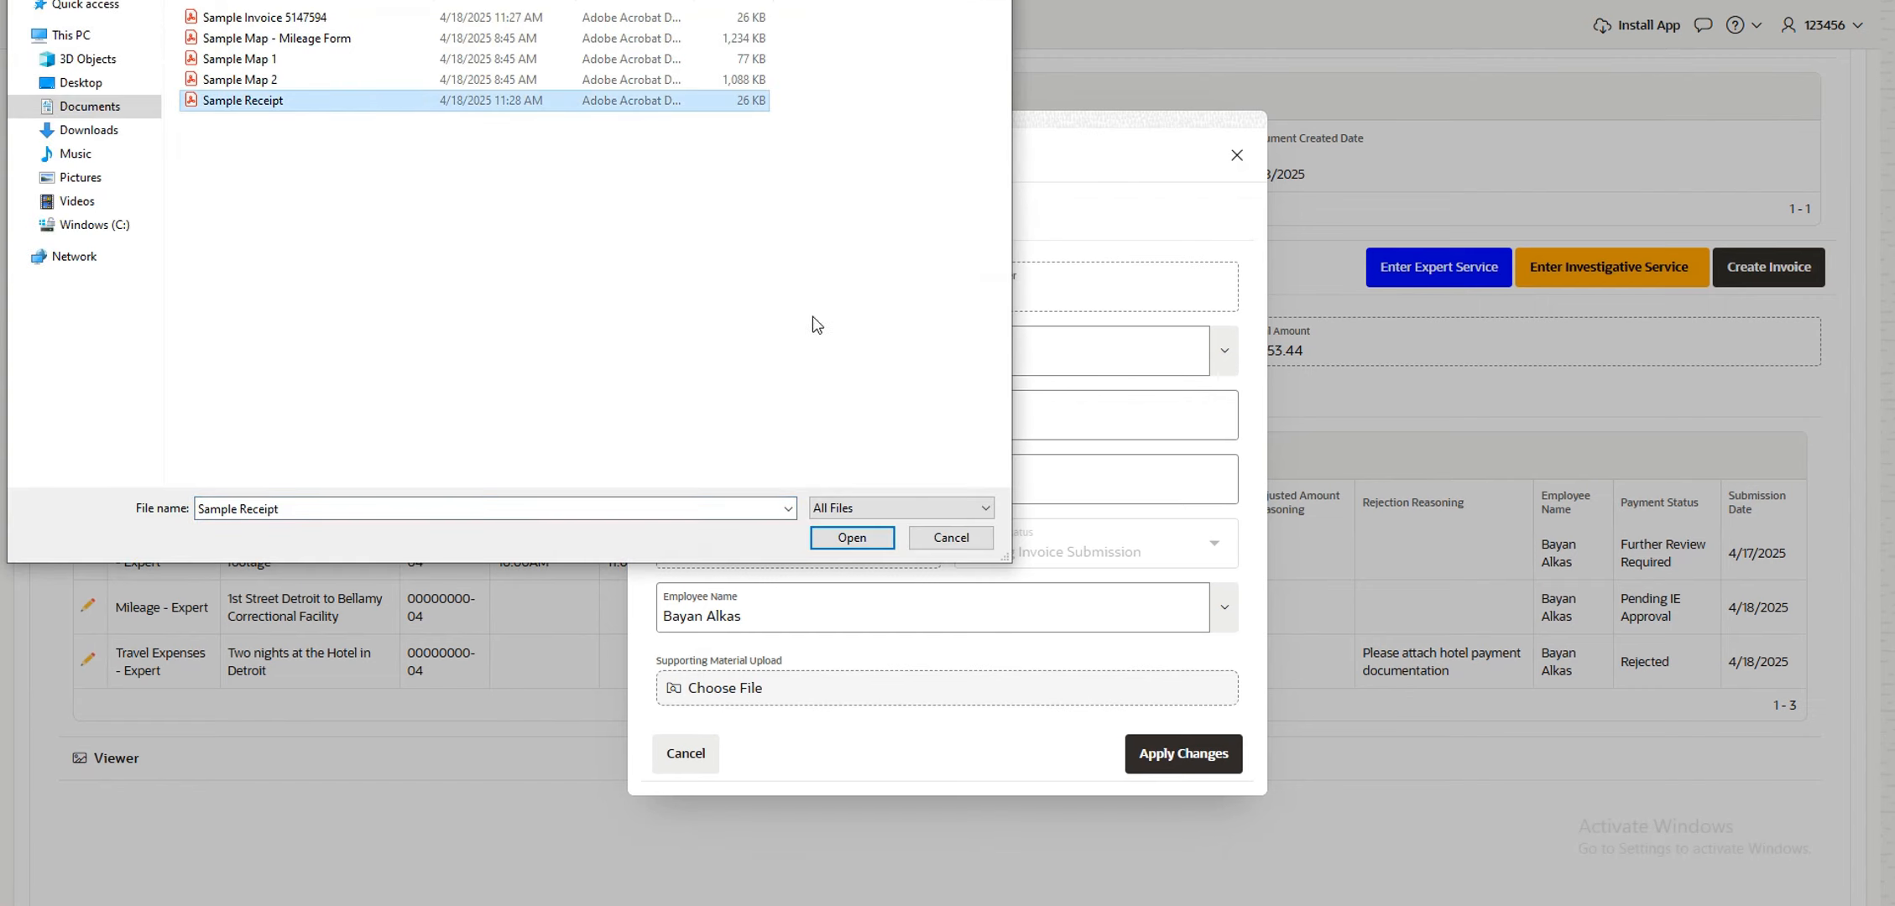
pyautogui.click(881, 535)
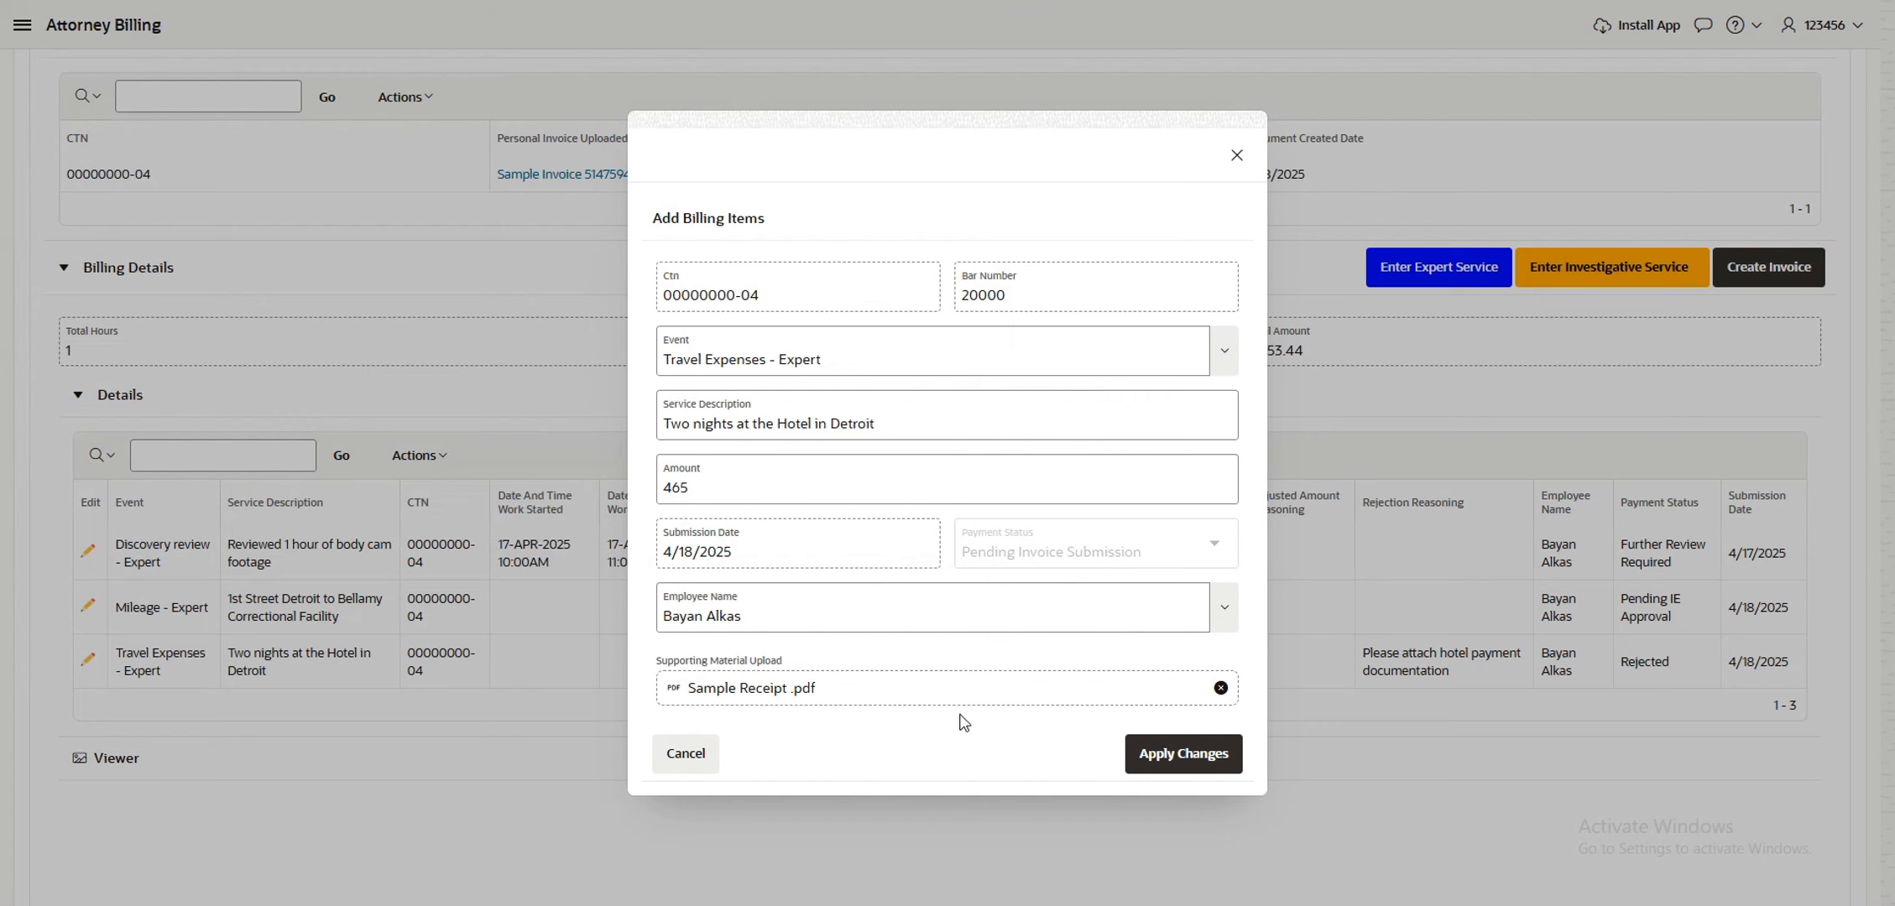
# Save the corrected travel expenses item and start a new invoice with the account code set to Expert
pyautogui.click(1180, 765)
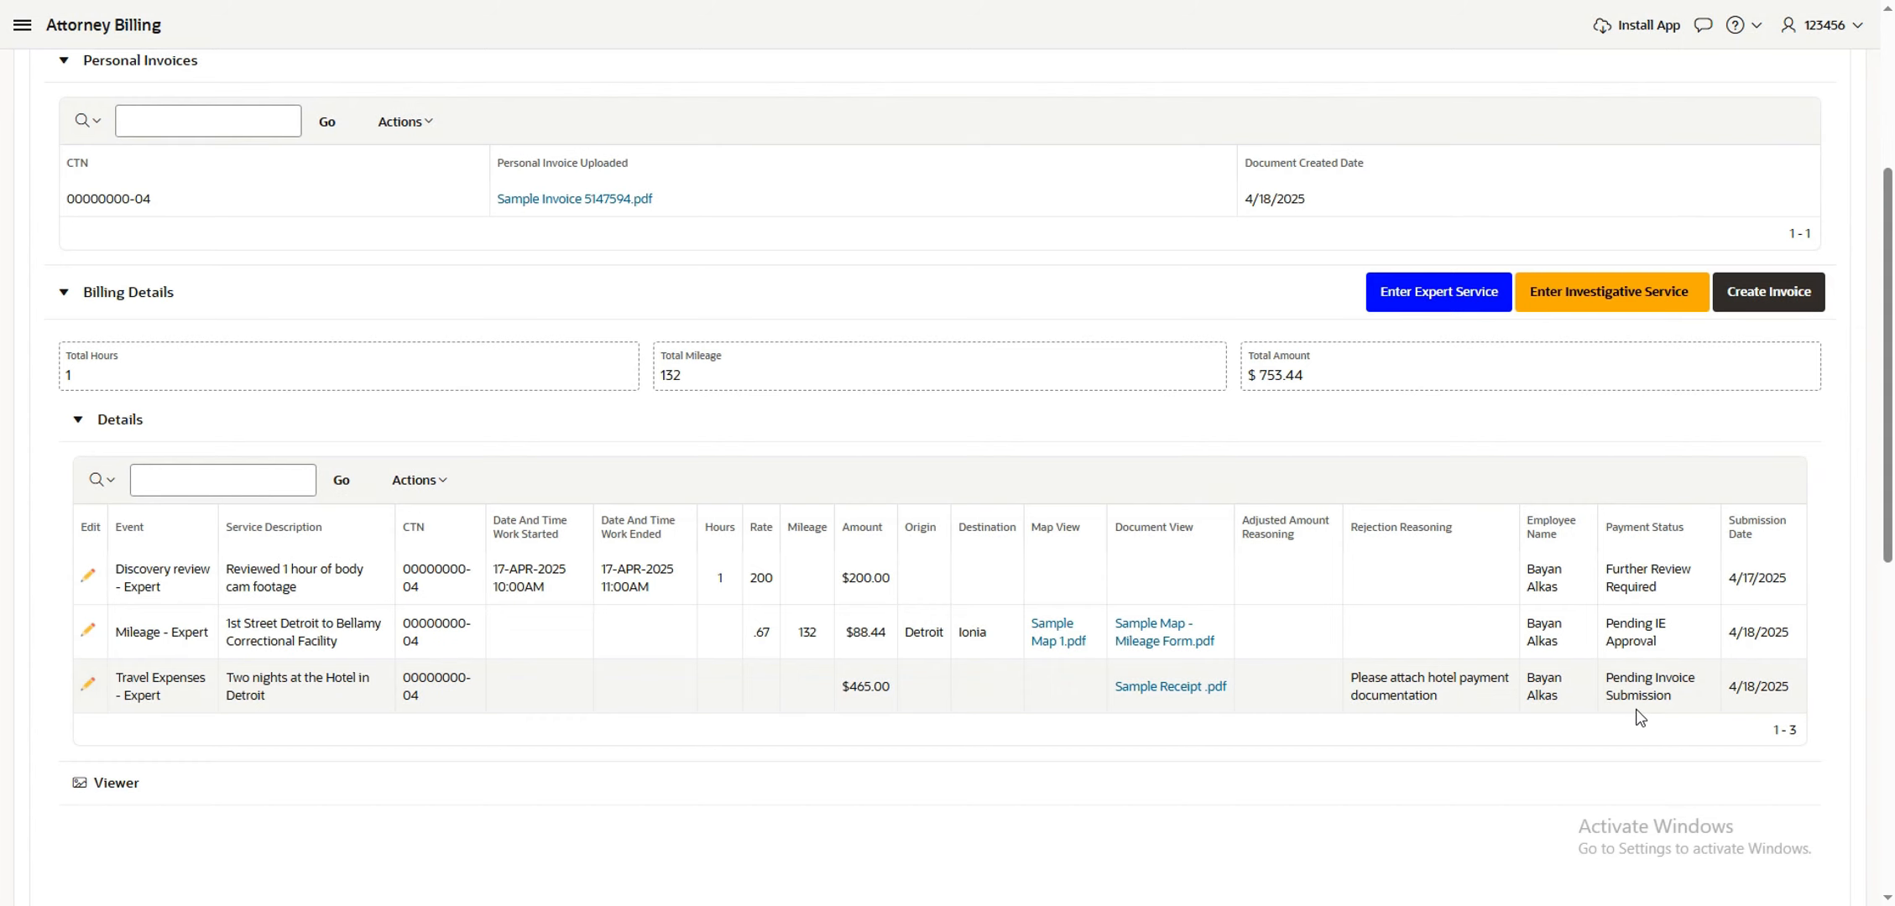
pyautogui.click(1769, 308)
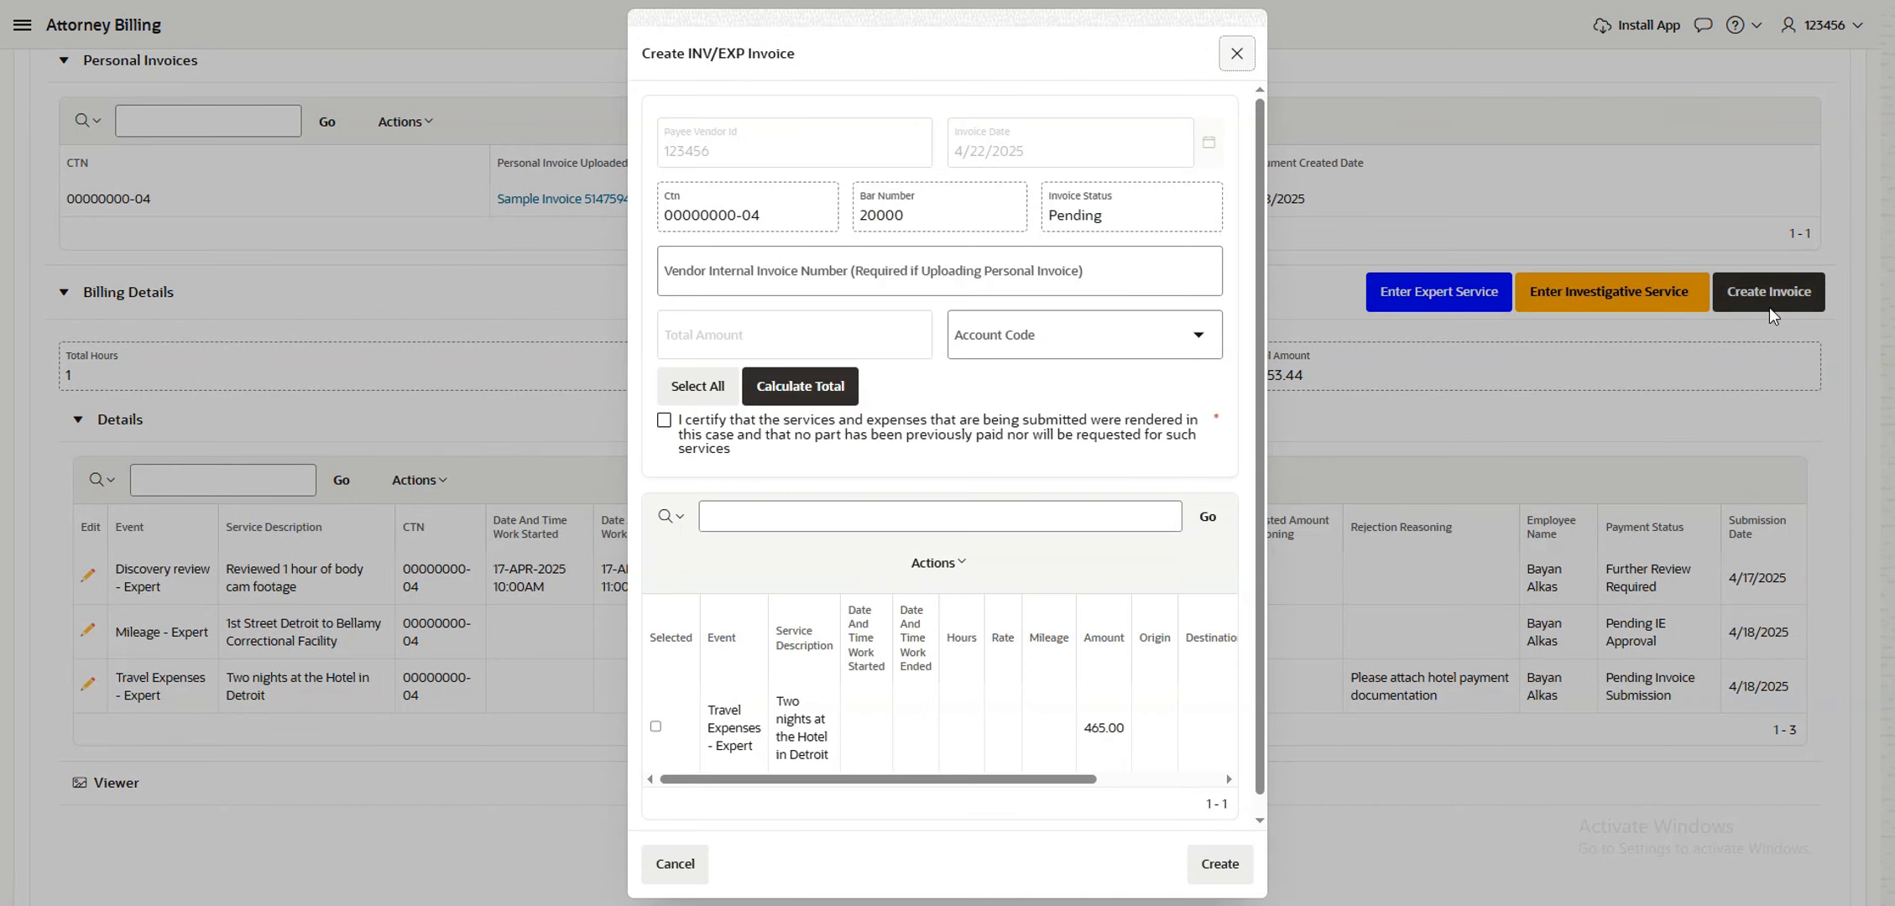
pyautogui.click(1200, 339)
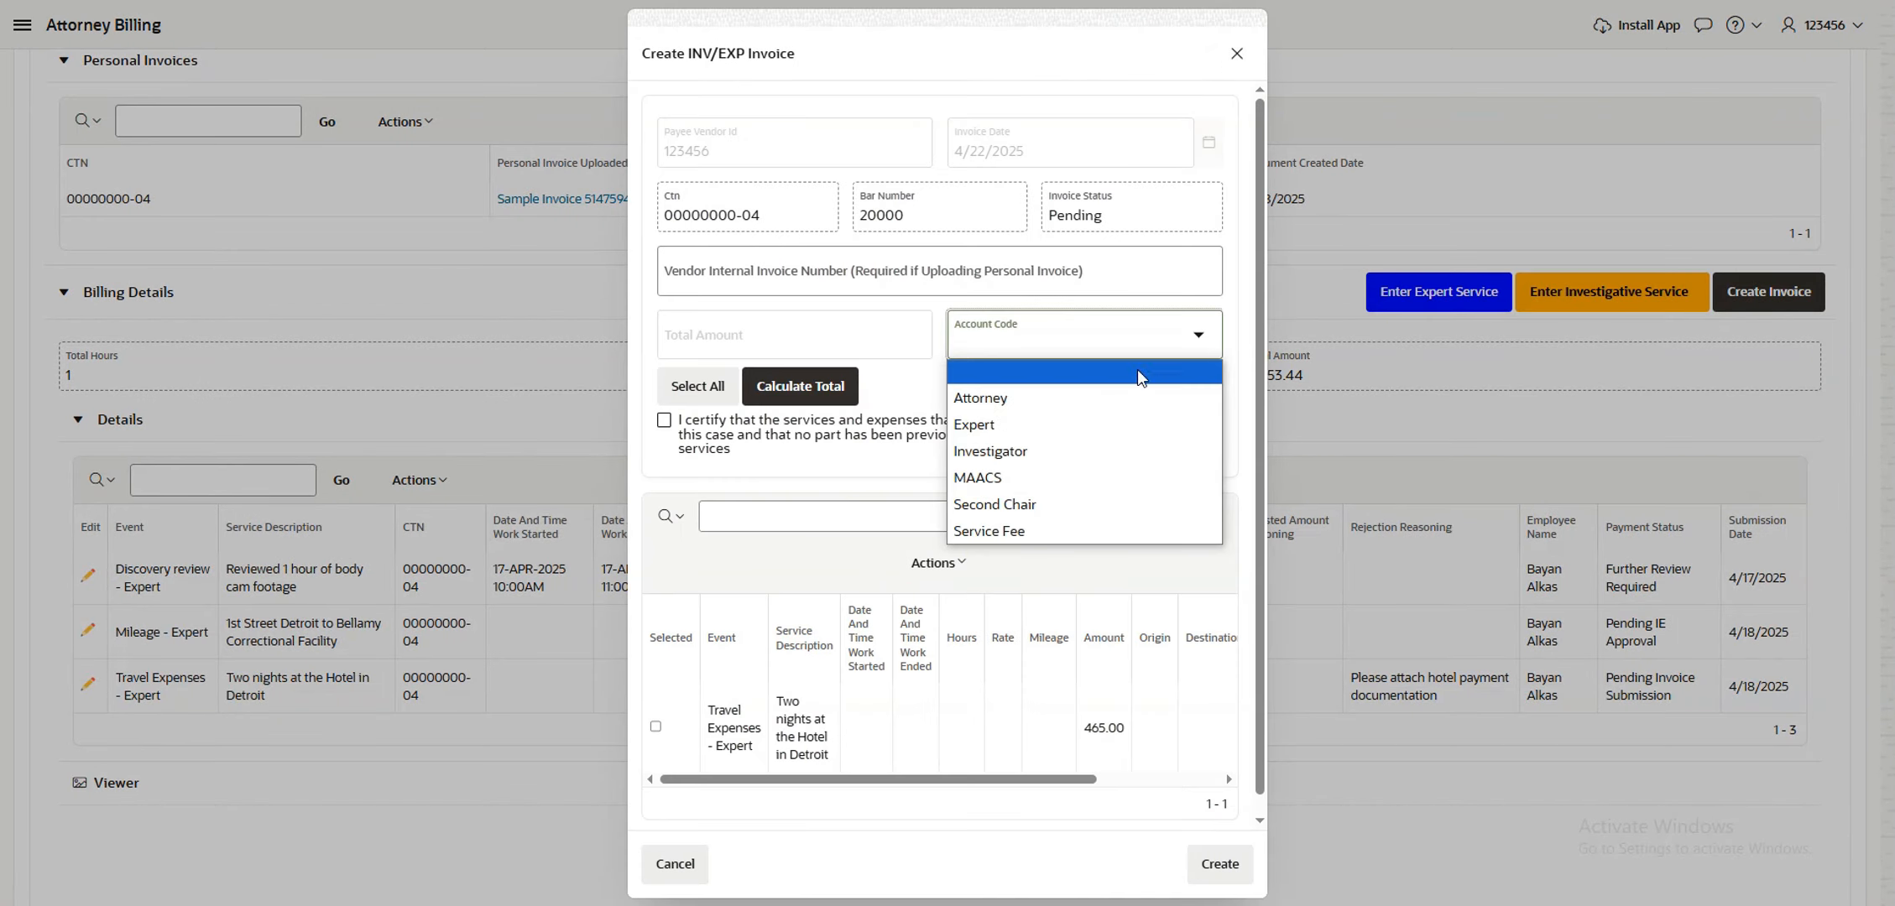
pyautogui.click(1078, 436)
# Include the travel expenses item, certify the submitted services, and create the invoice with its calculated total
pyautogui.click(656, 727)
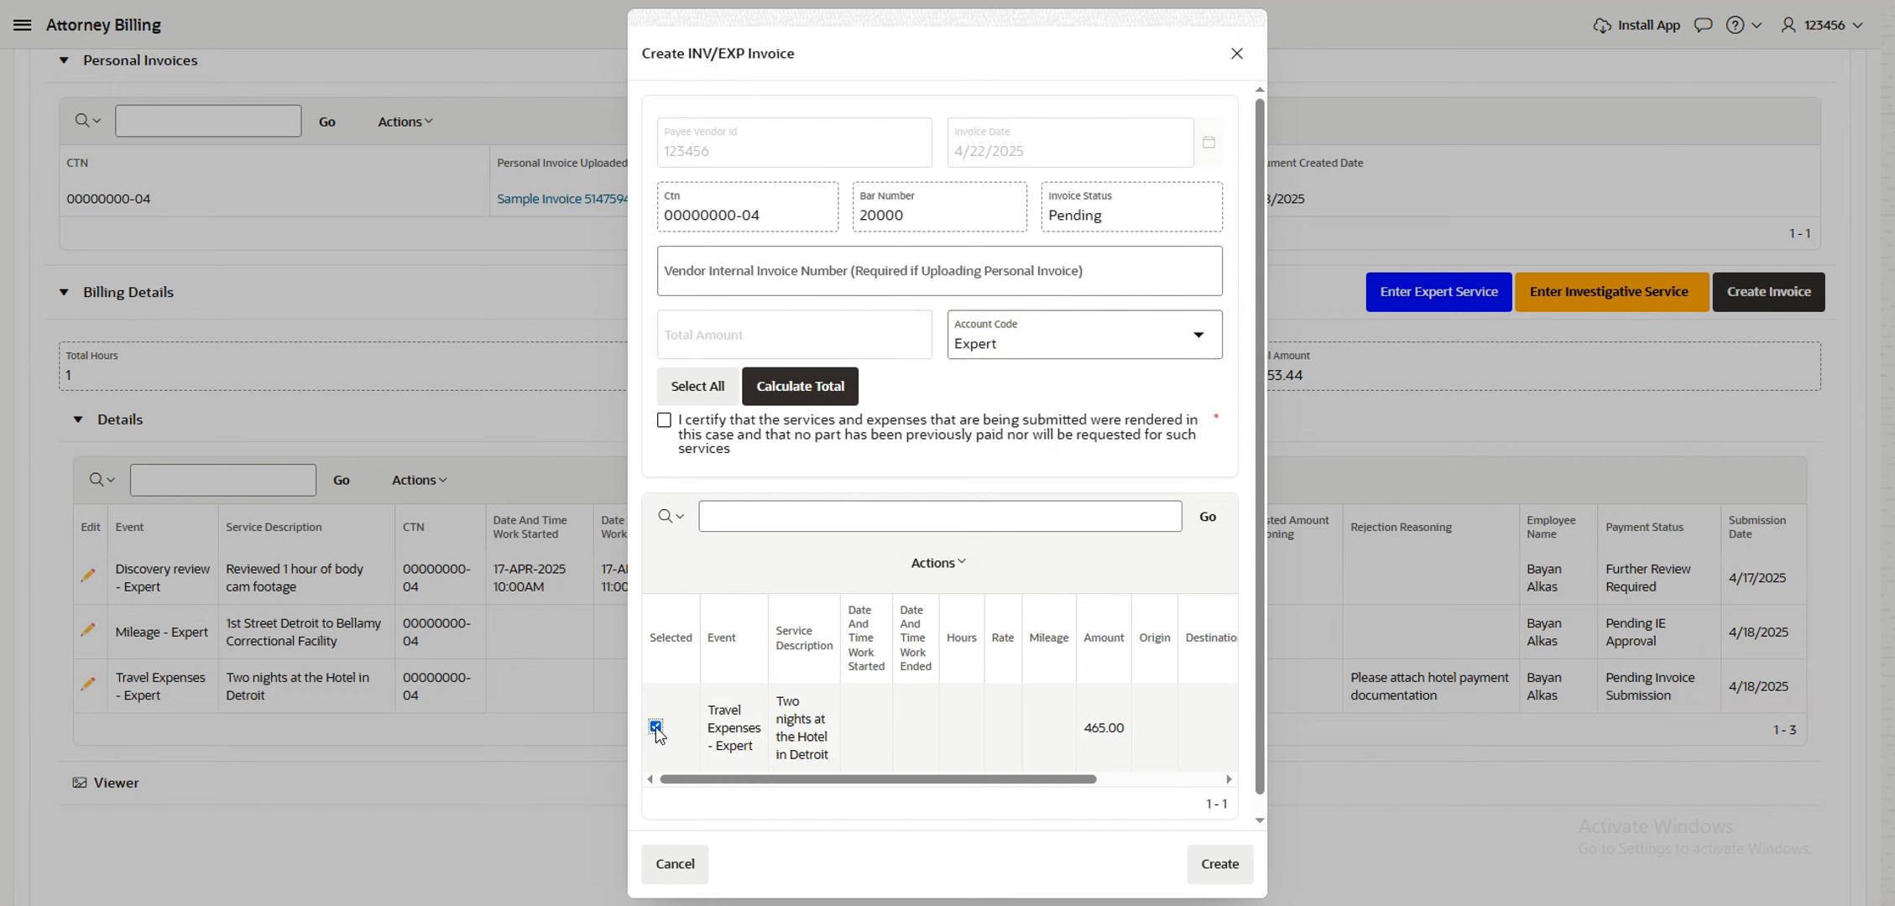
pyautogui.click(663, 419)
pyautogui.click(811, 401)
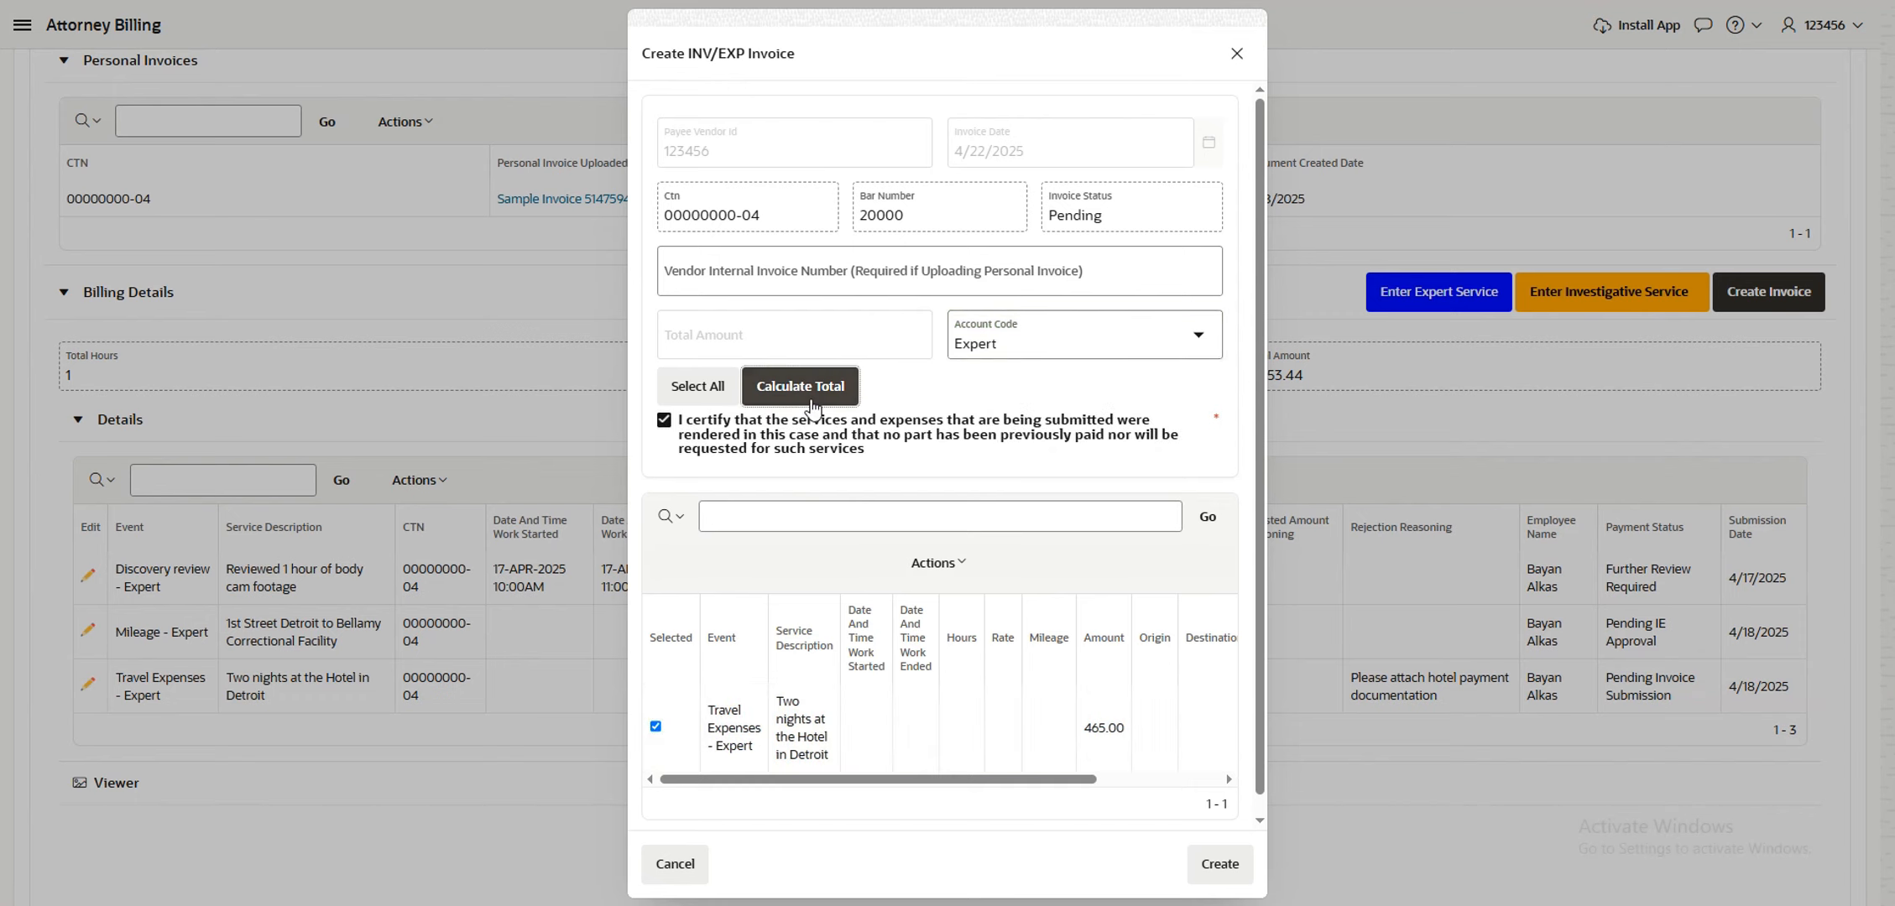
pyautogui.click(1217, 867)
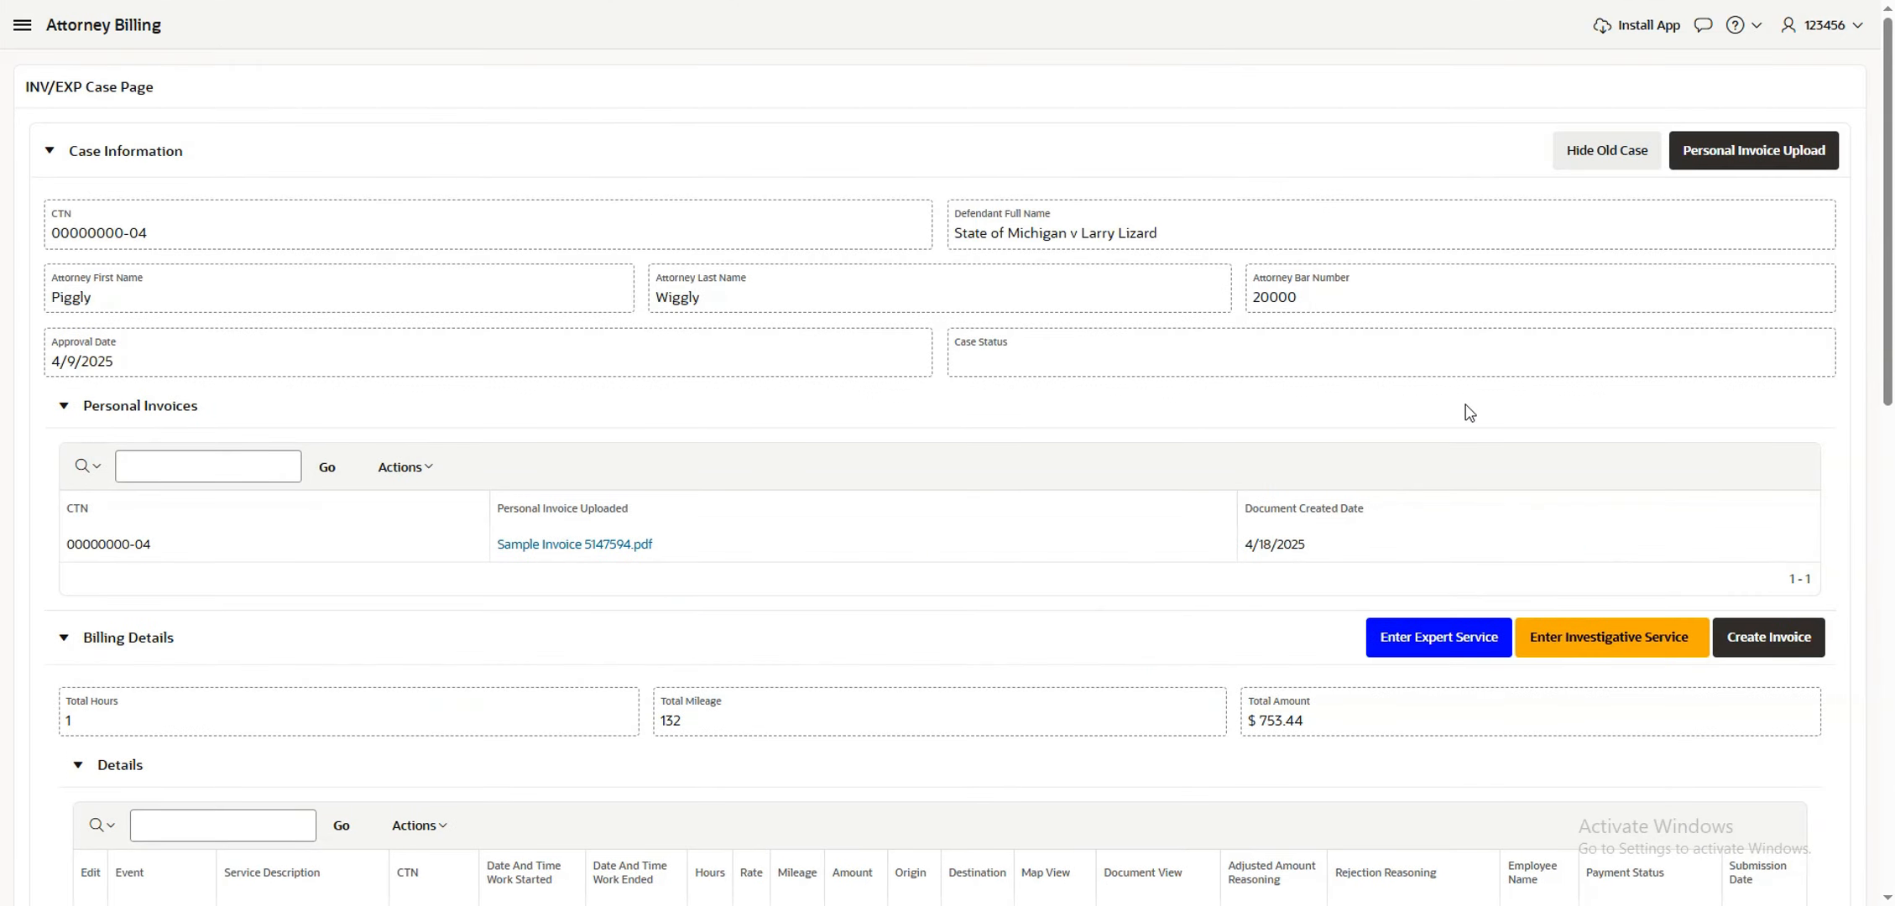
# Hide the case from the dashboard as an old case and open the list of hidden cases
pyautogui.click(1610, 175)
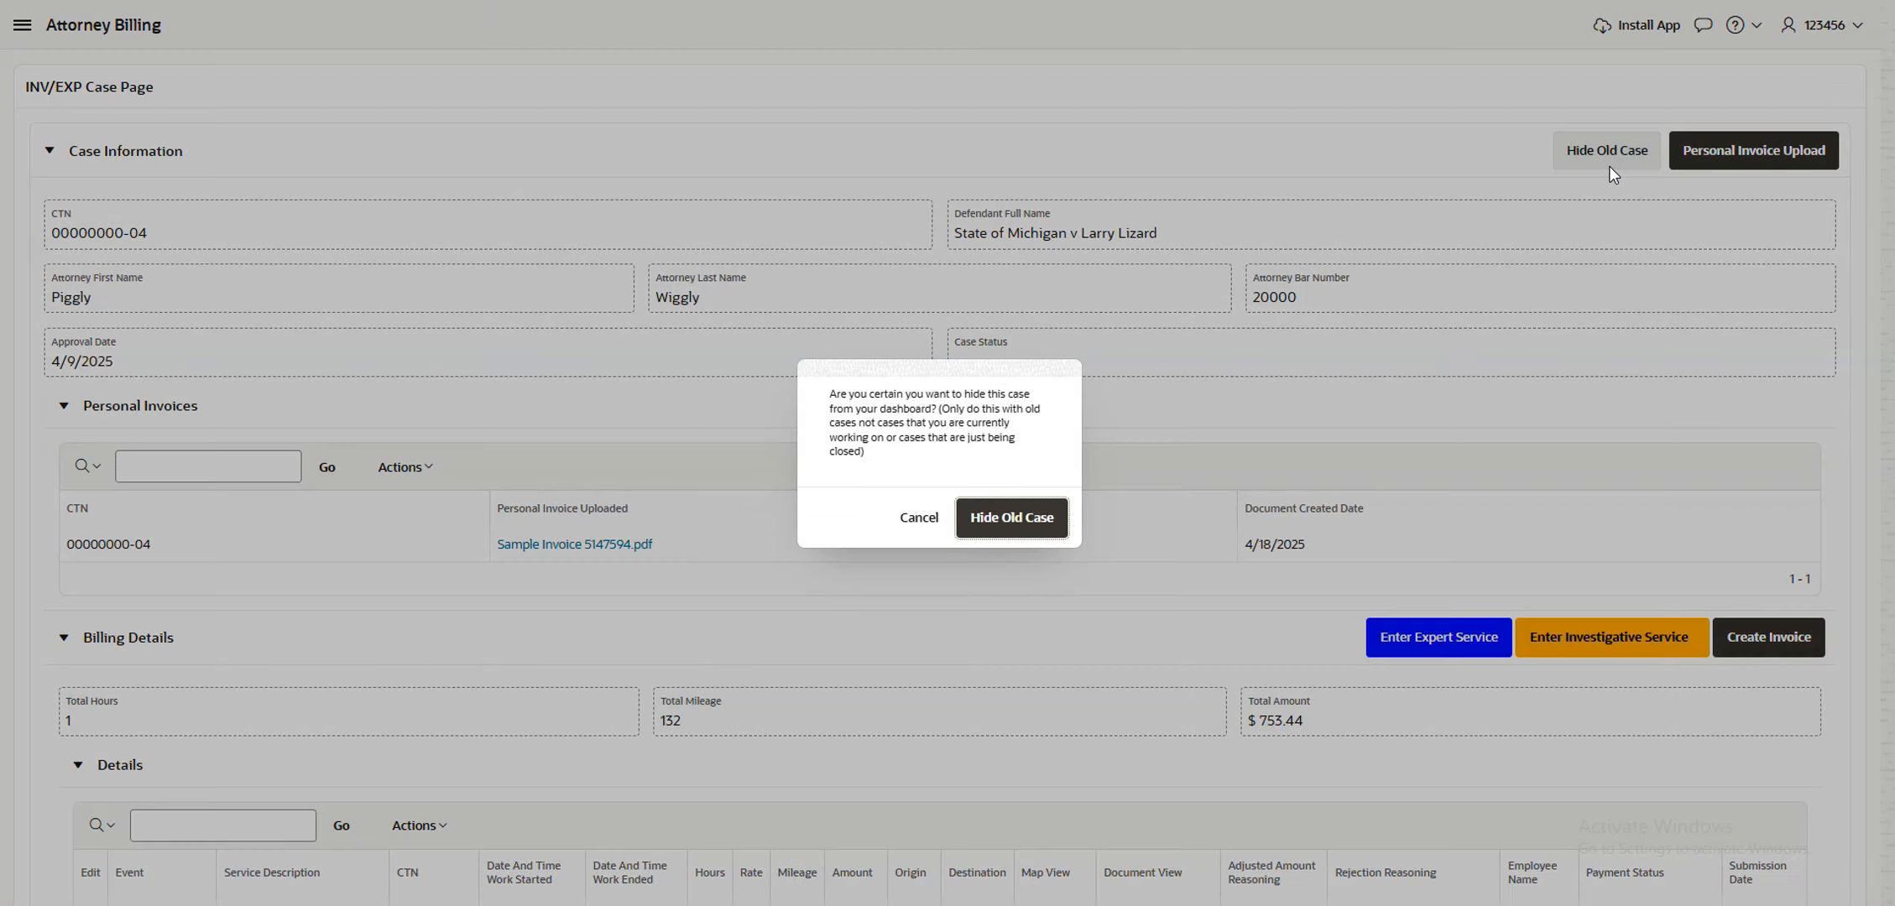
pyautogui.click(1003, 537)
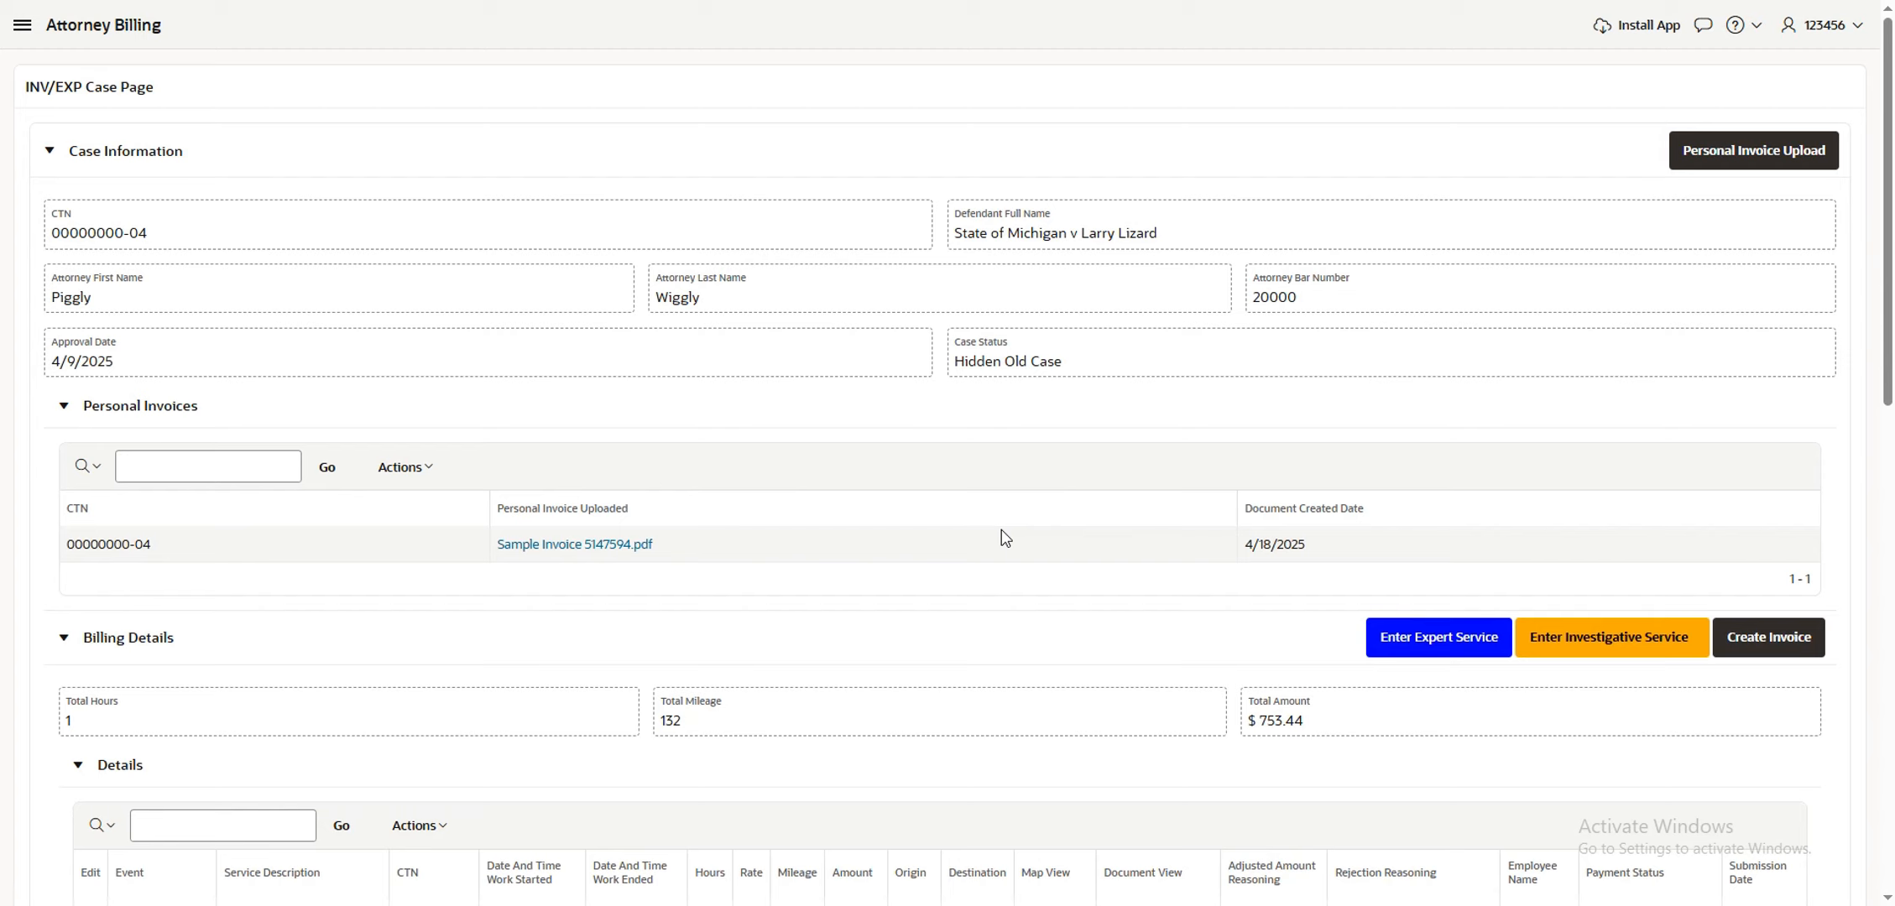
pyautogui.click(102, 36)
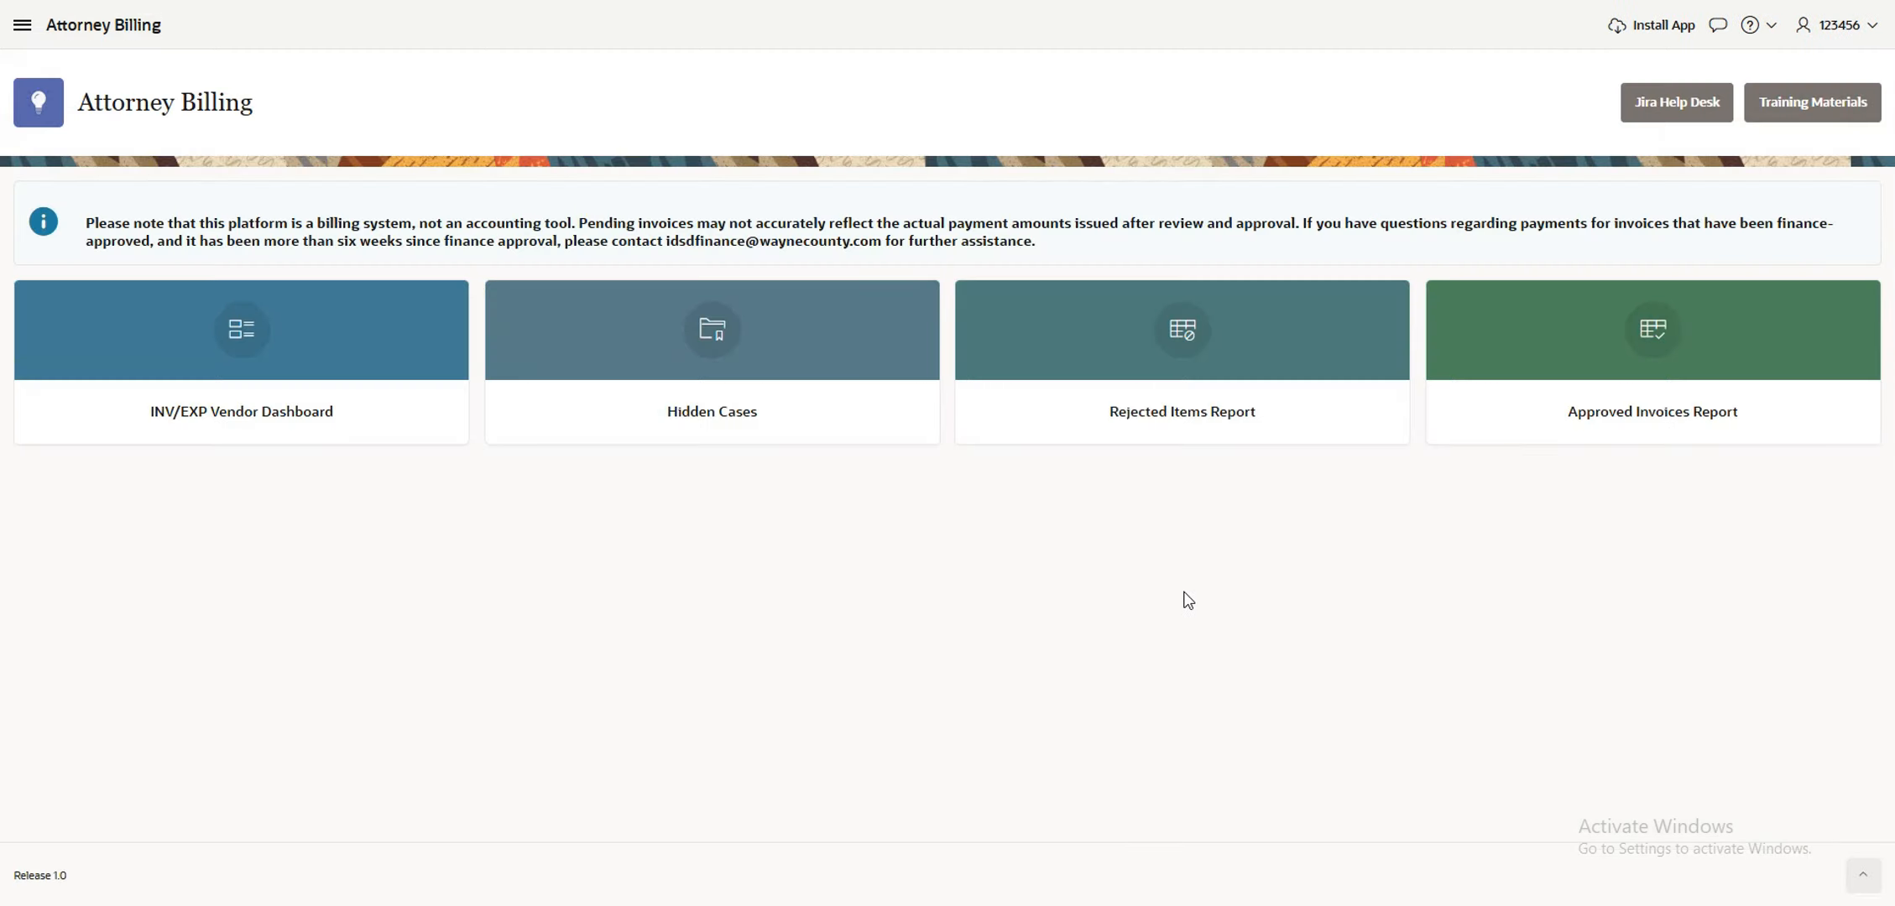
pyautogui.click(743, 445)
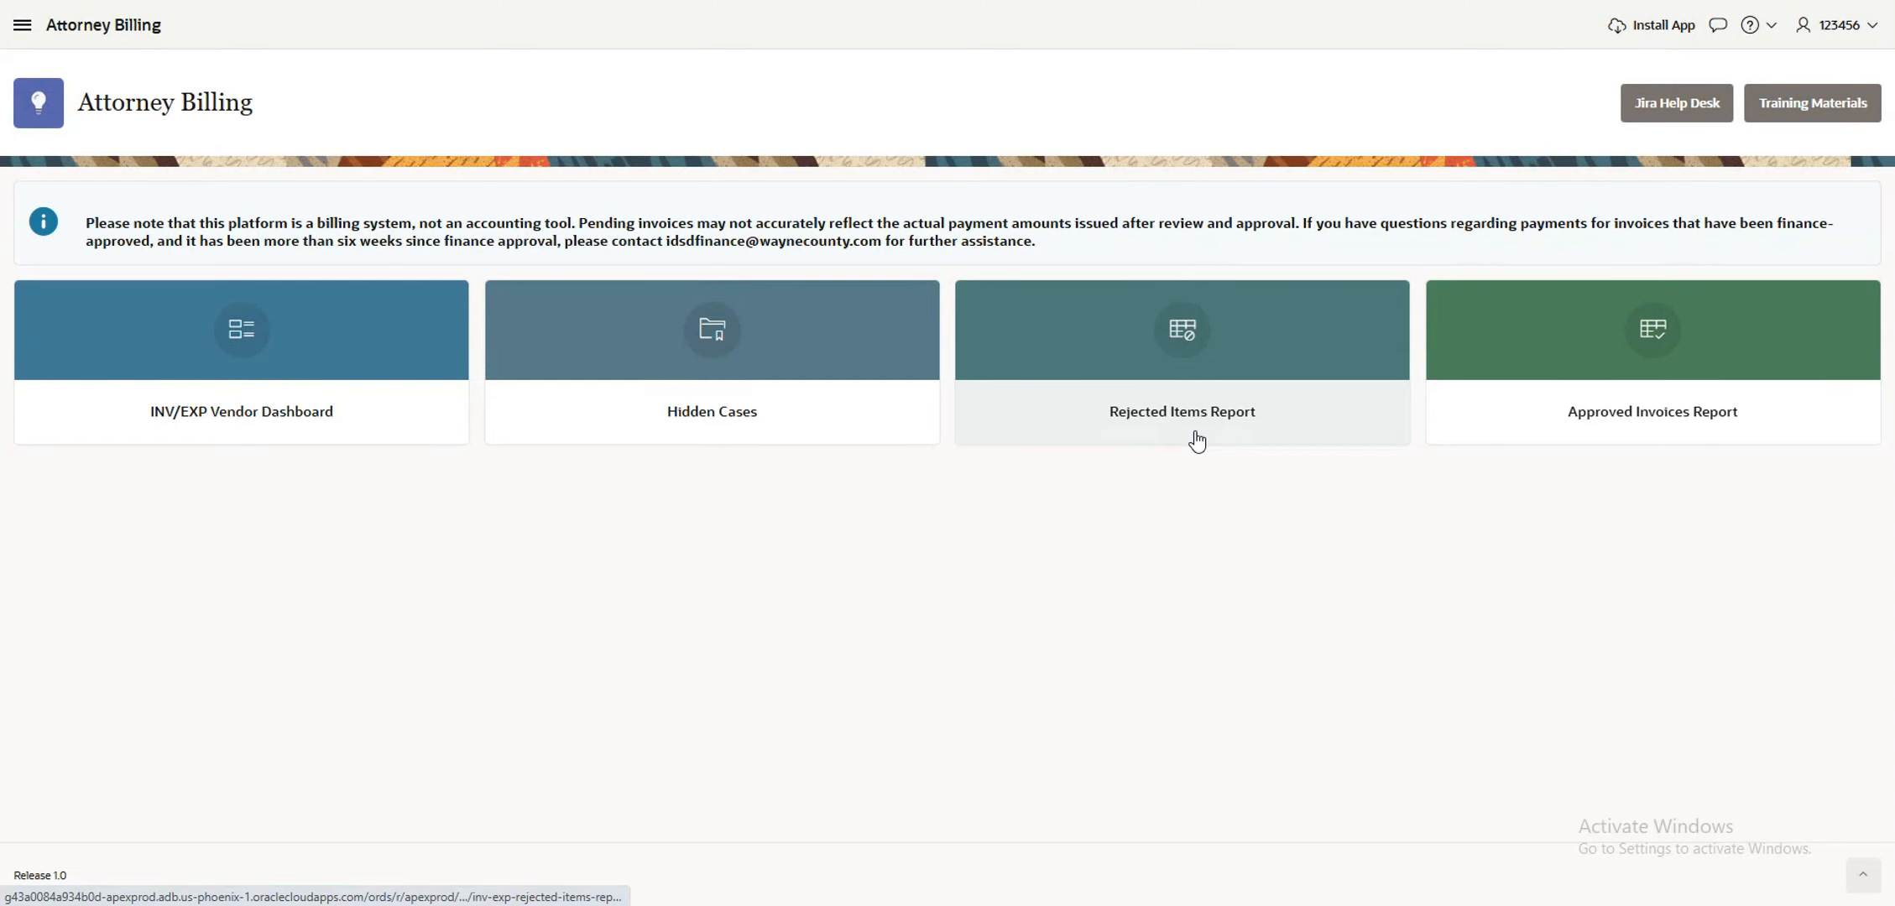
# Review the Rejected Items Report and open the case of the rejected attorney consultation item from the INV/EXP Vendor Dashboard
pyautogui.click(1167, 438)
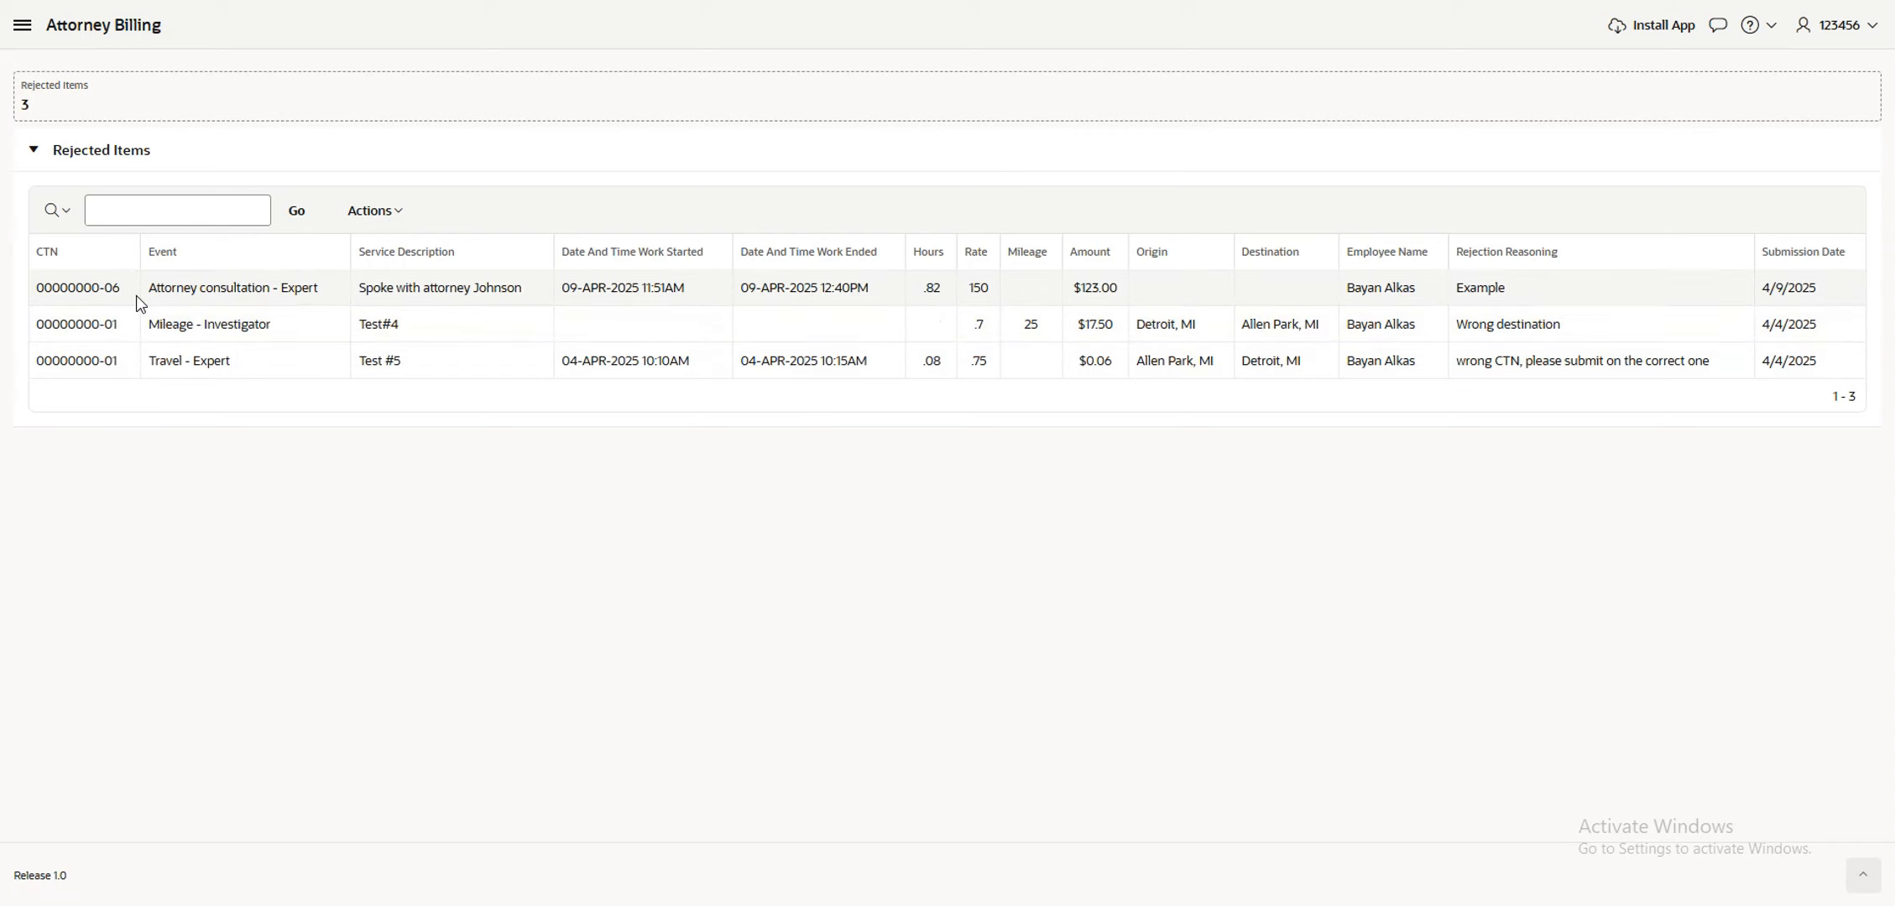
pyautogui.click(126, 31)
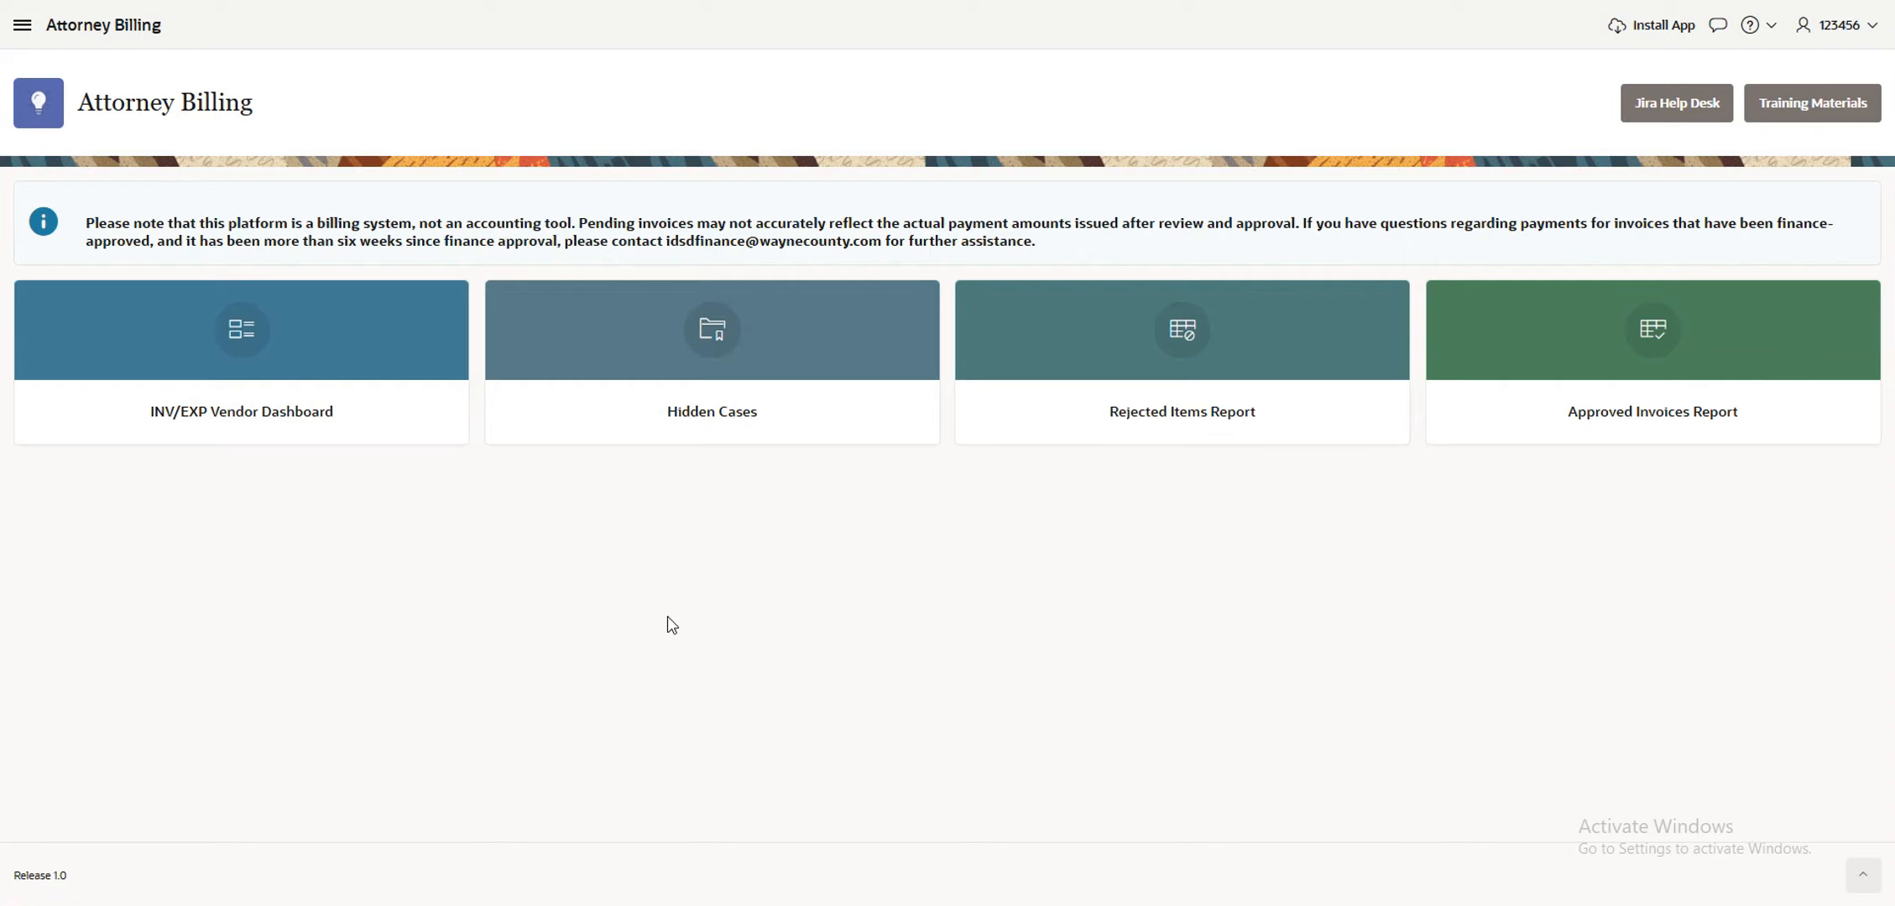
pyautogui.click(363, 414)
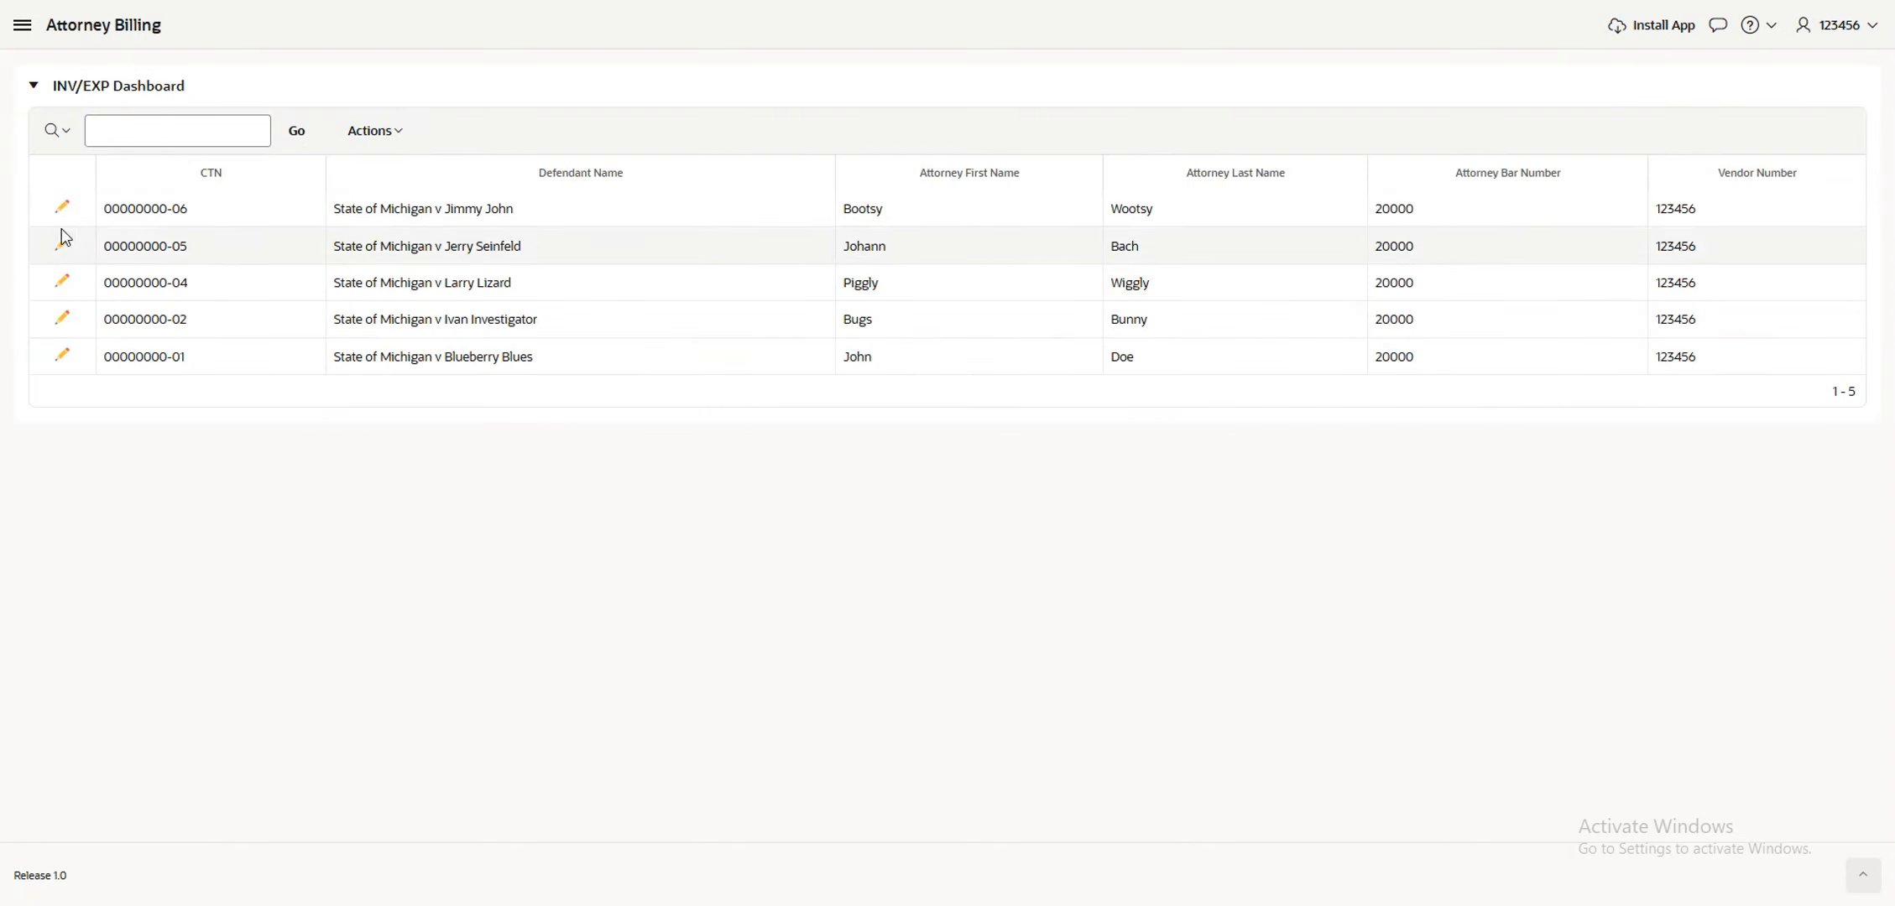
pyautogui.click(62, 207)
pyautogui.scroll(-5, 839, 716)
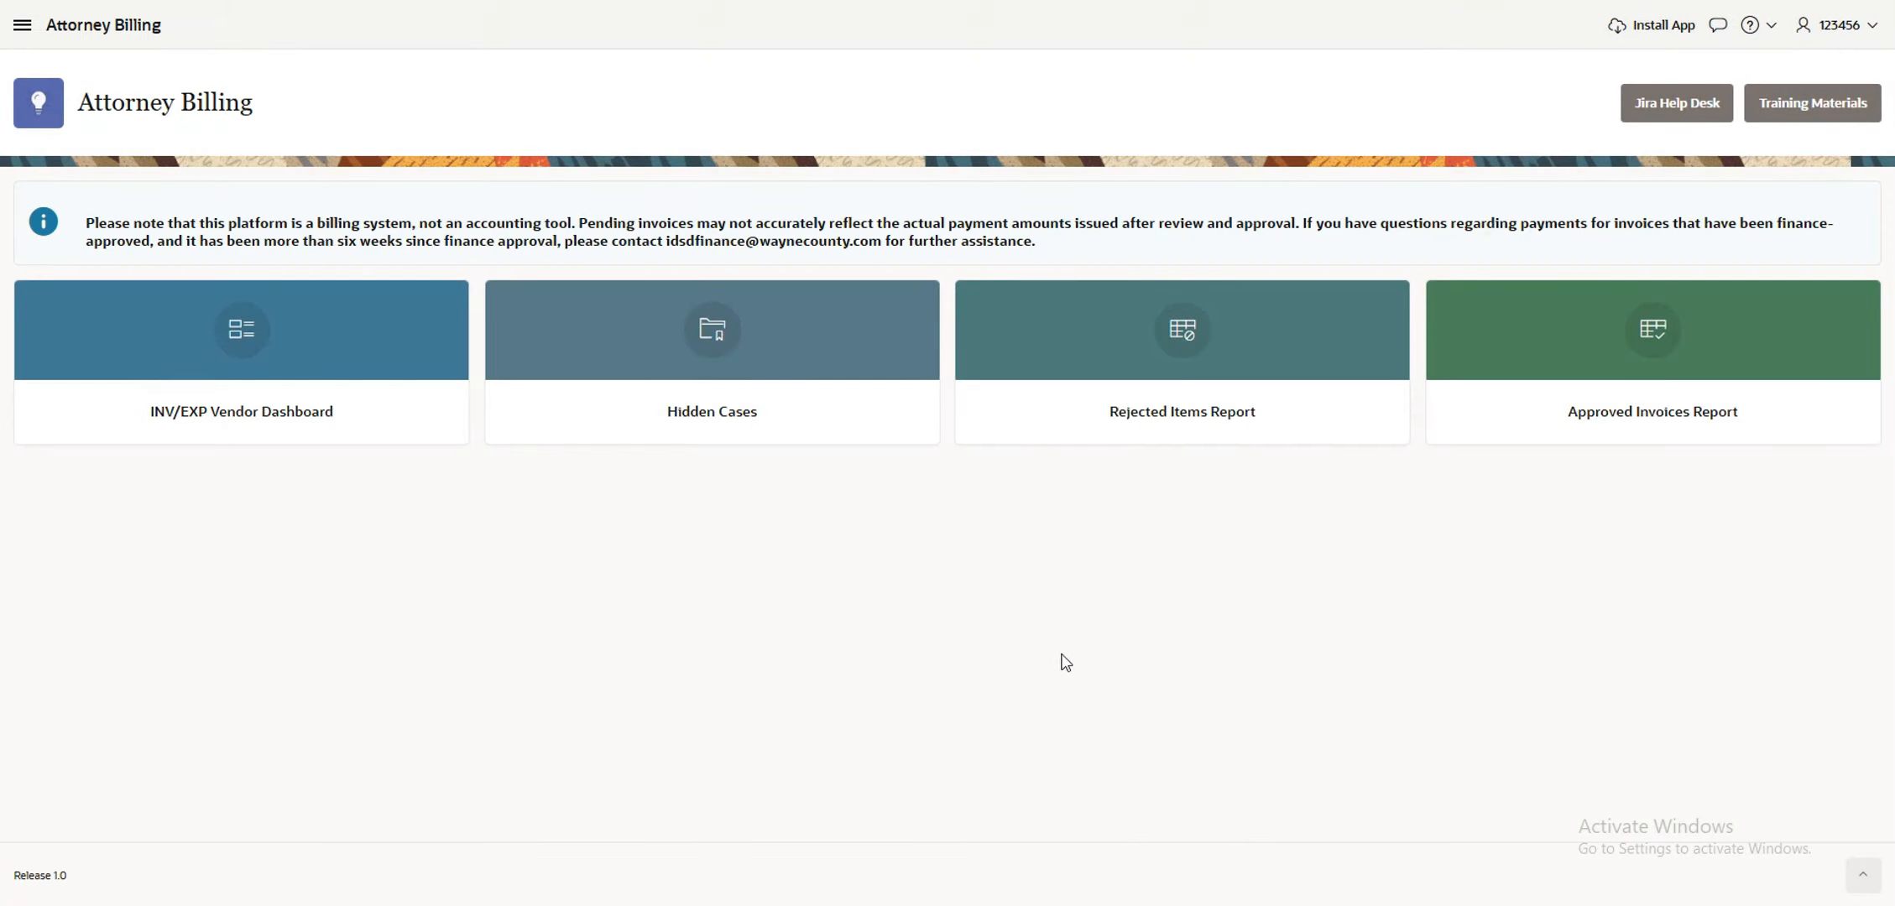
# View the Approved Invoices Report and return to the home page
pyautogui.click(1709, 436)
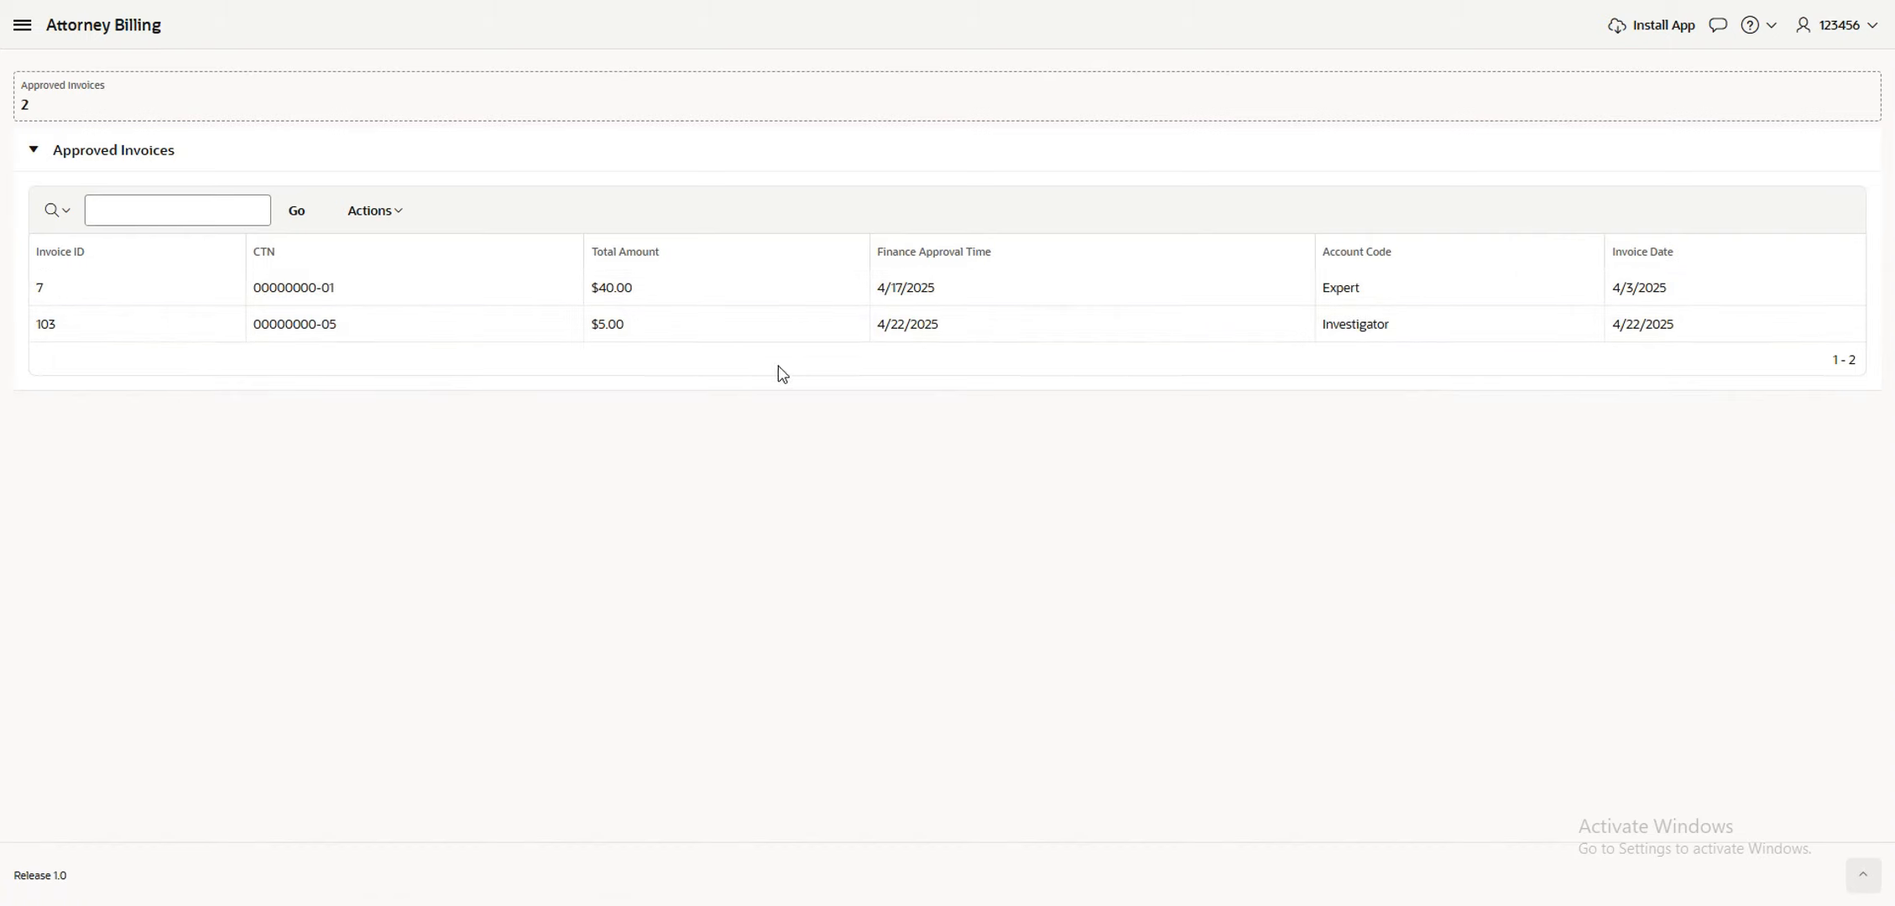
pyautogui.click(104, 32)
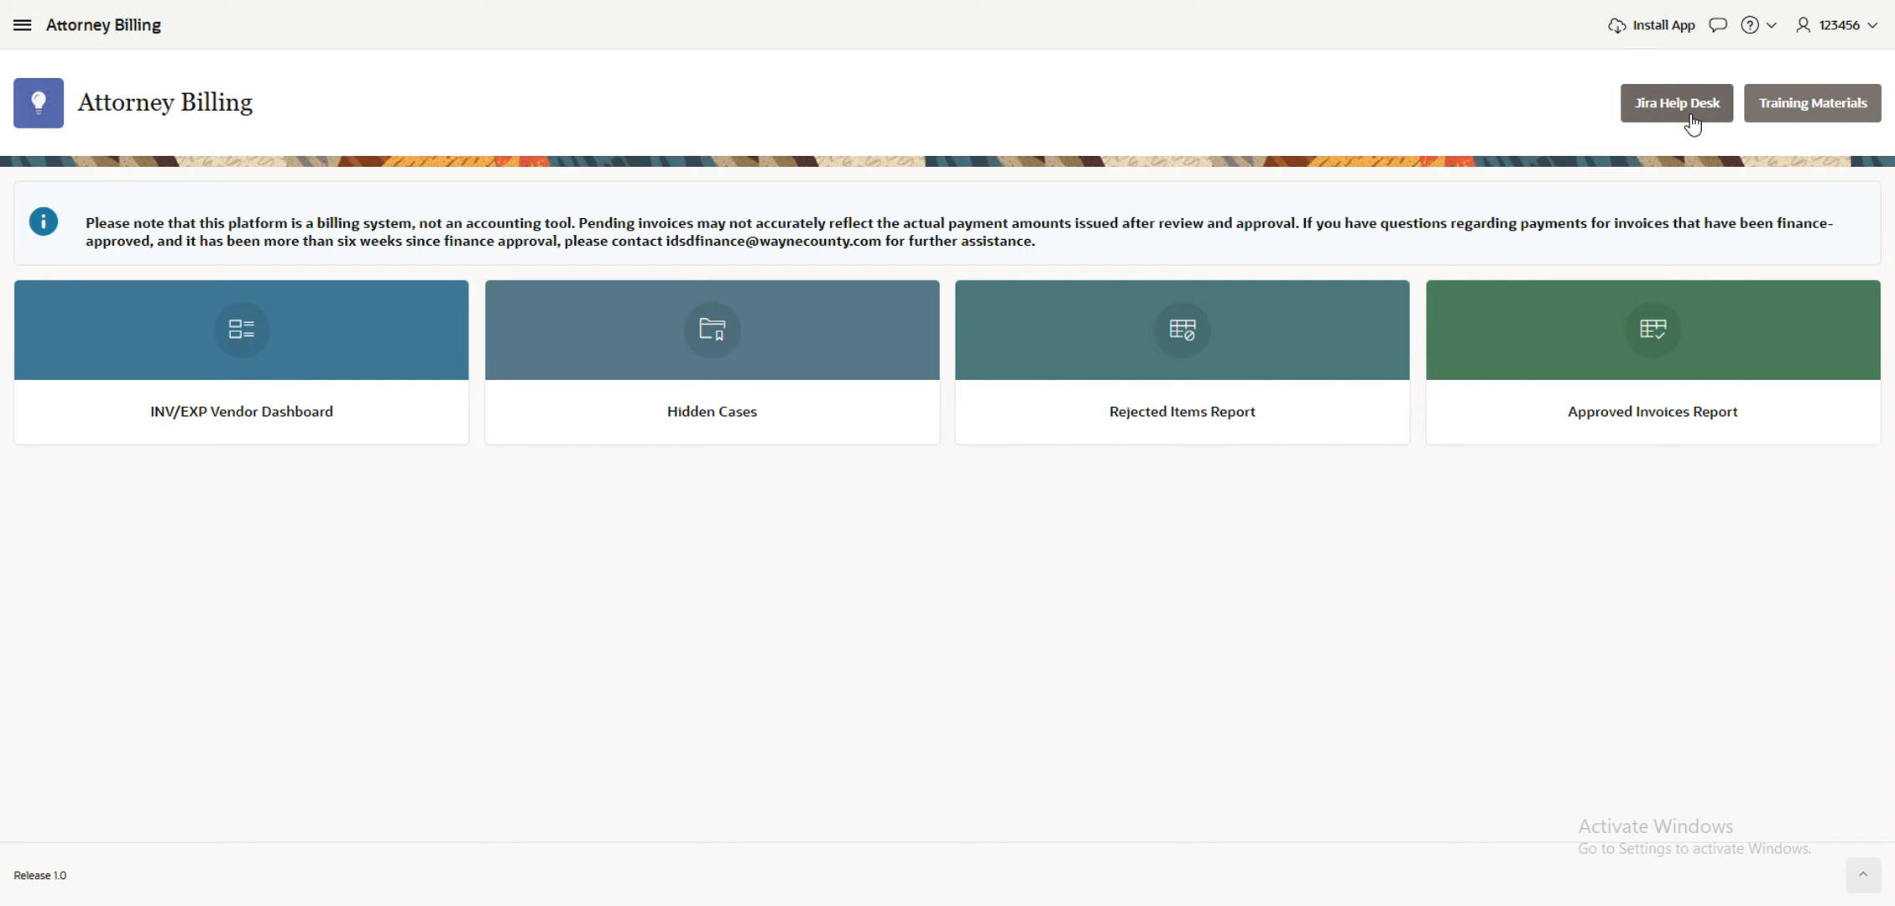
# Open the training materials and look through the instructional videos, documentation and practice application sections
pyautogui.click(1810, 116)
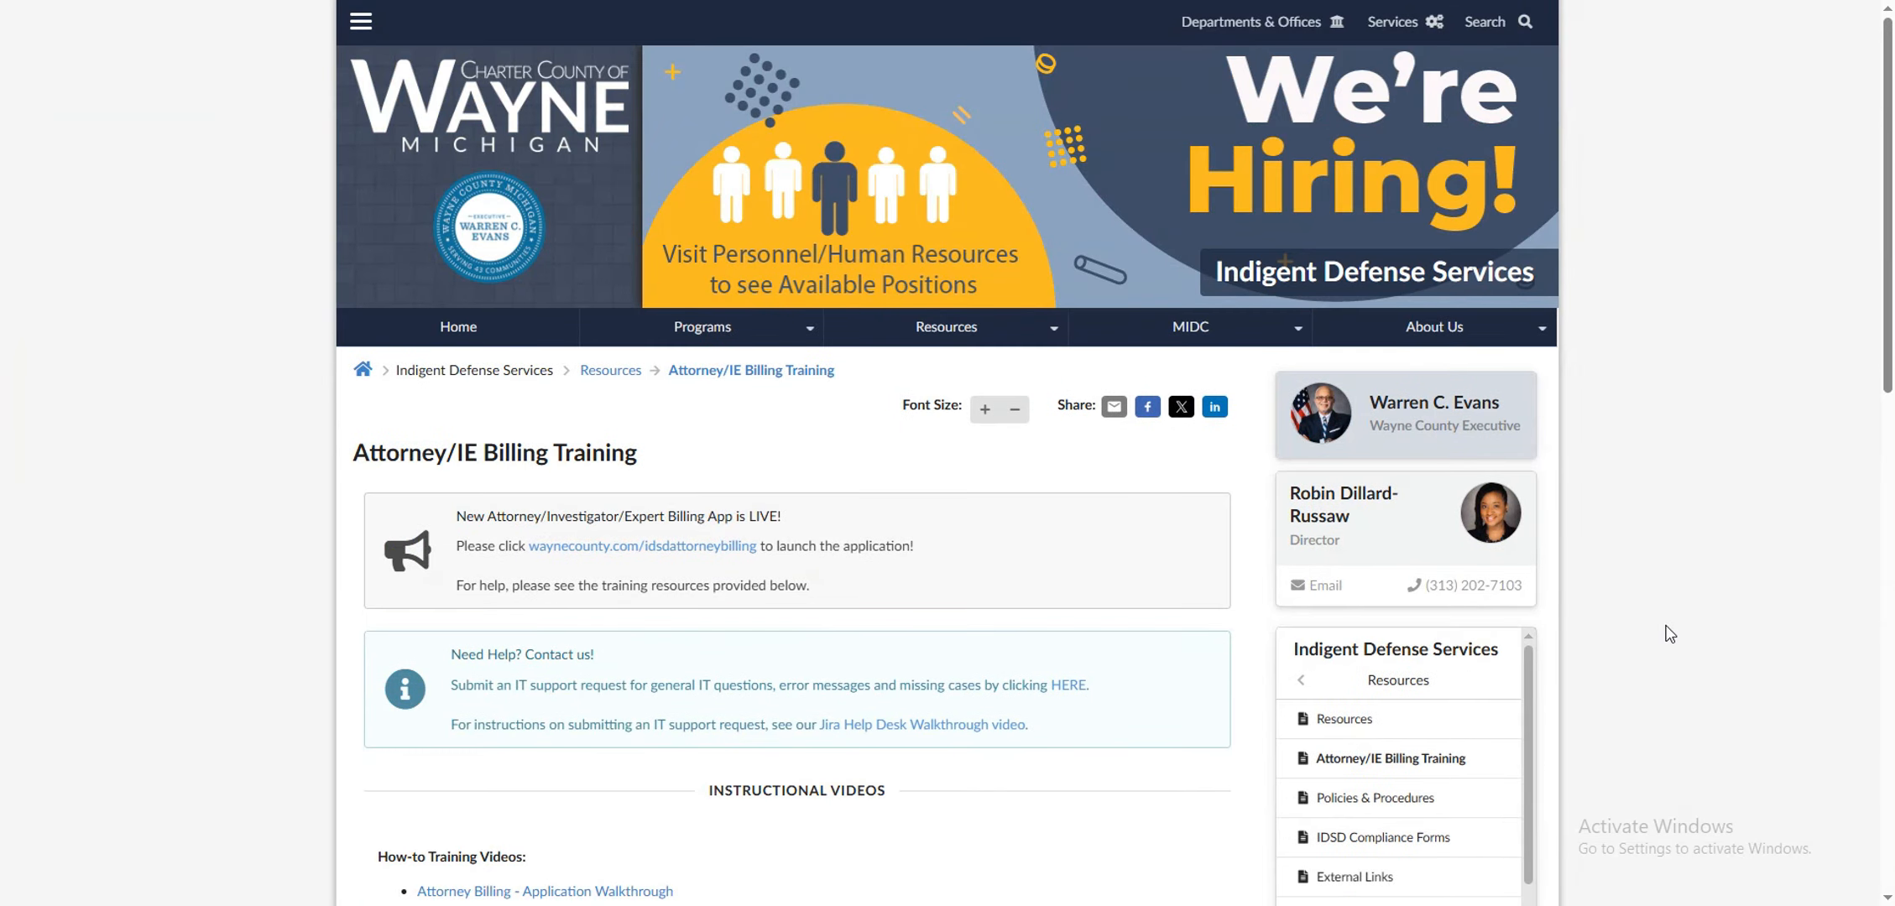
pyautogui.scroll(-8, 1670, 634)
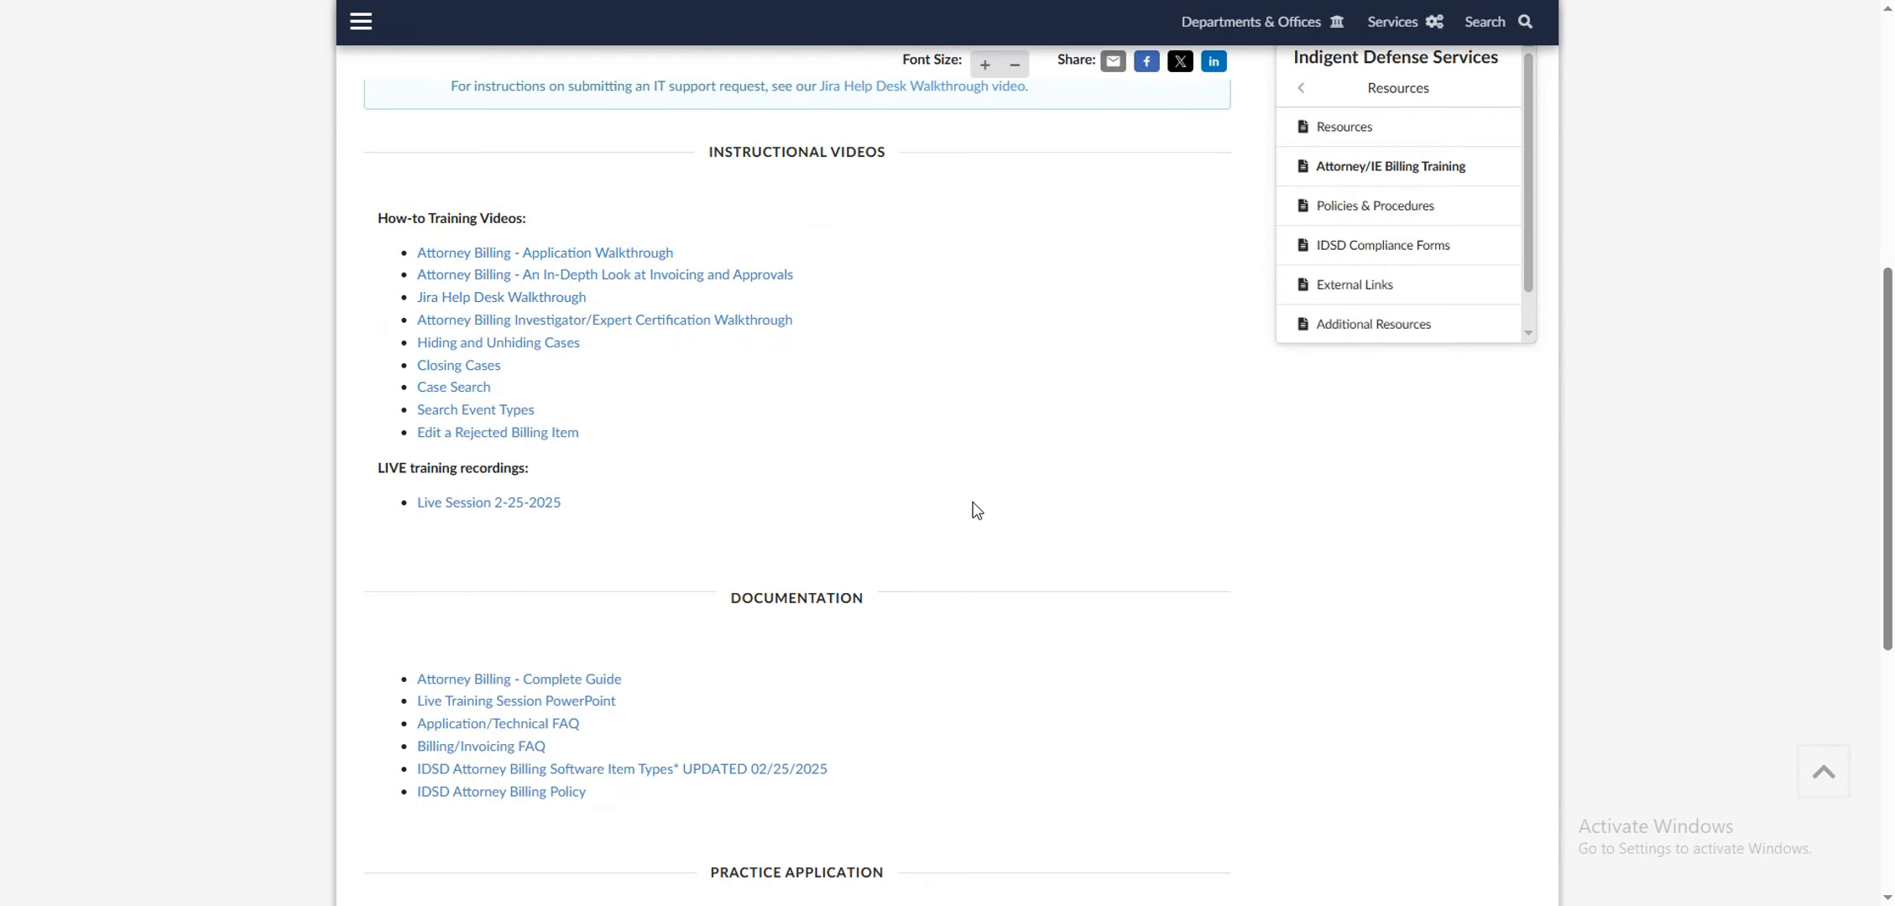
pyautogui.scroll(-2, 1189, 577)
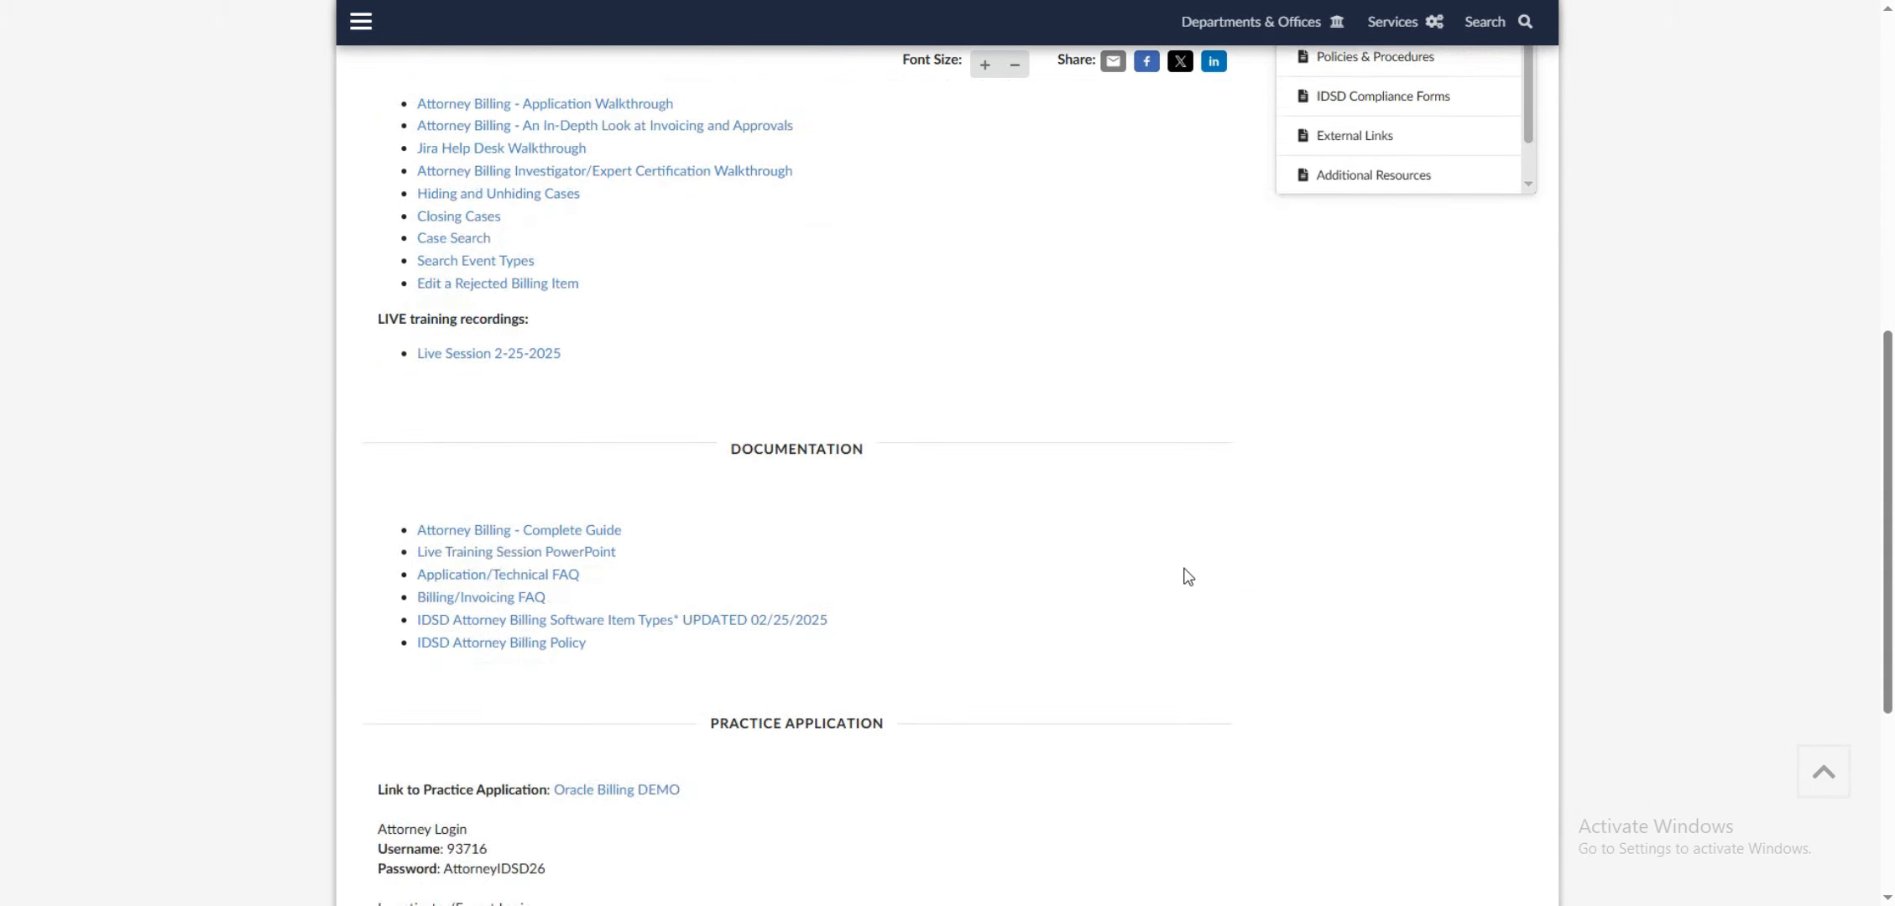
pyautogui.scroll(-2, 1189, 577)
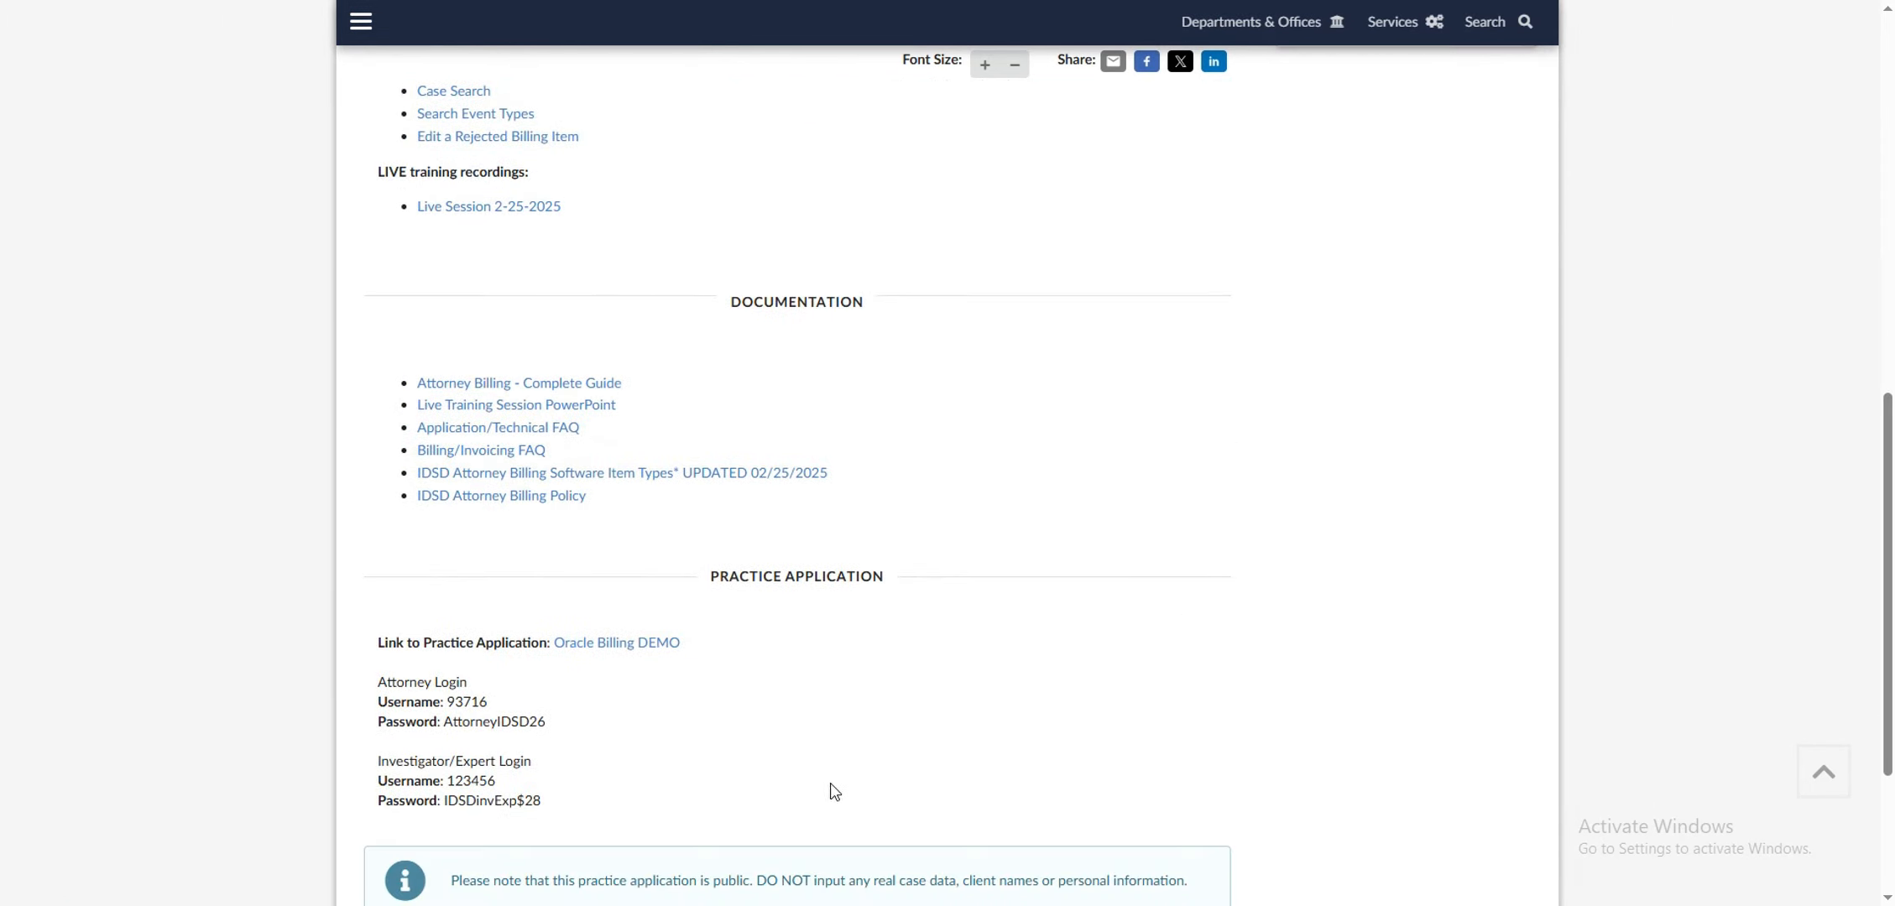